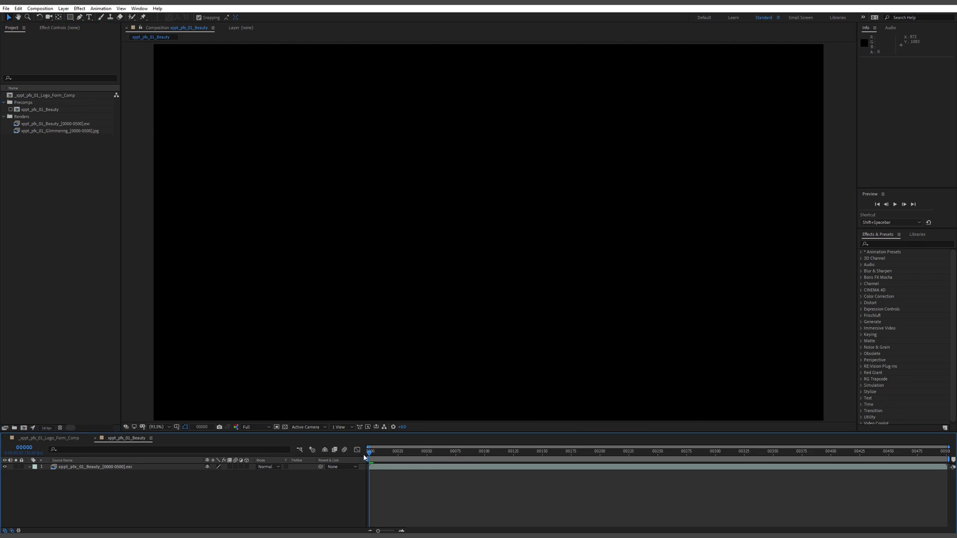
- Play back the beauty composition from the first frame
key("space")
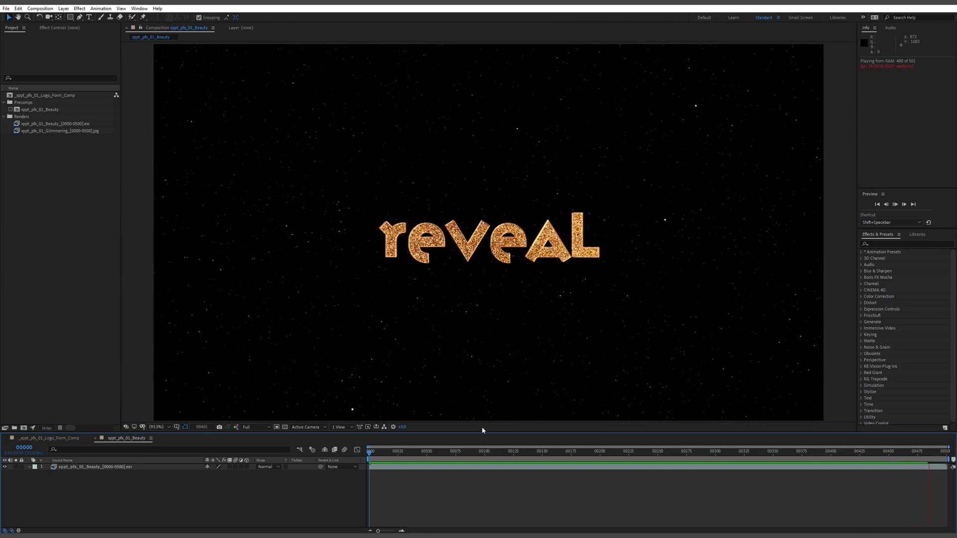
key("space")
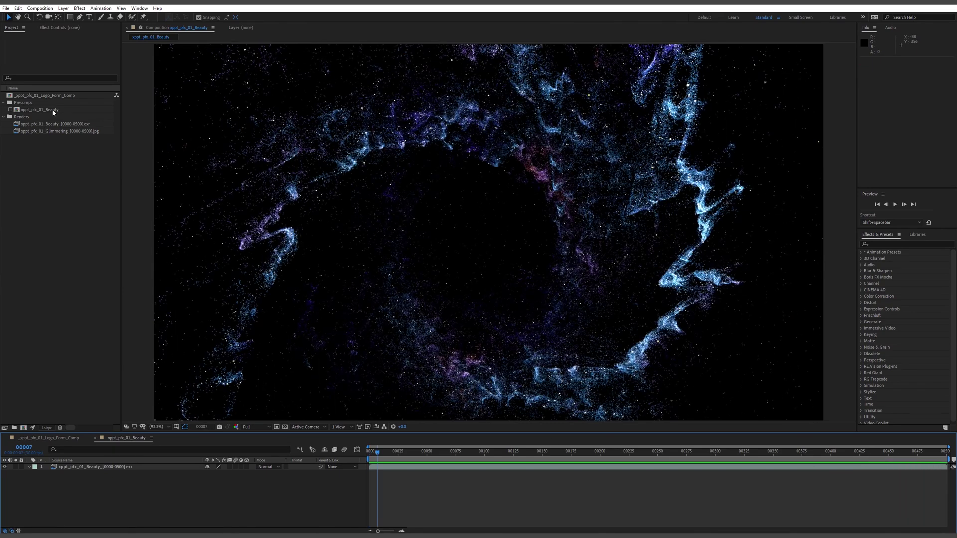
- Open the Glimmering JPG sequence footage, then play and scrub through it
double_click(49, 132)
key("space")
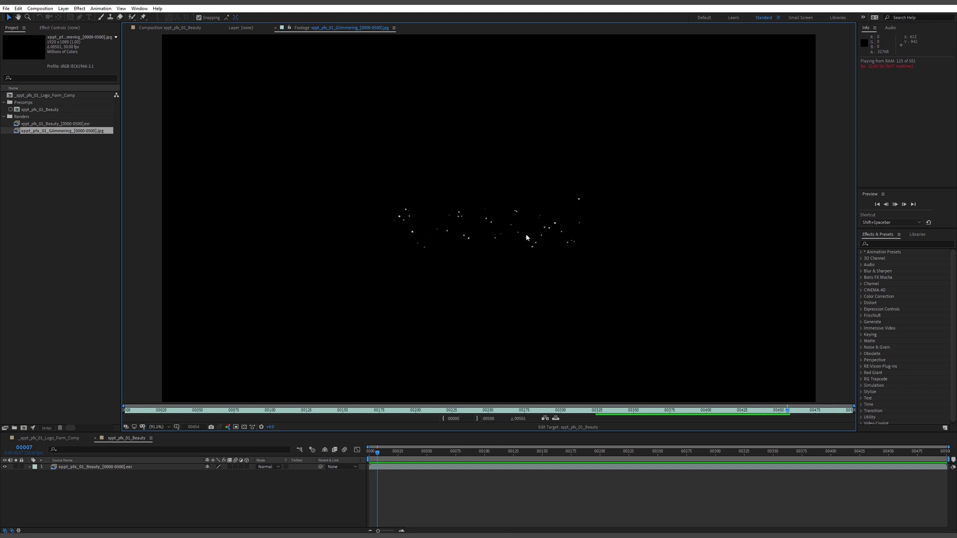
key("space")
left_click_drag(547, 426, 399, 426)
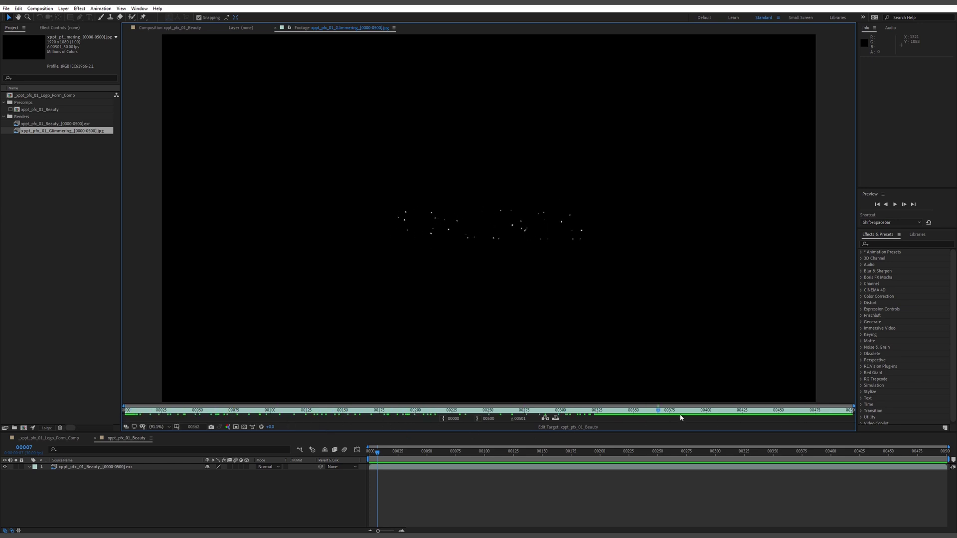
left_click_drag(564, 423, 782, 407)
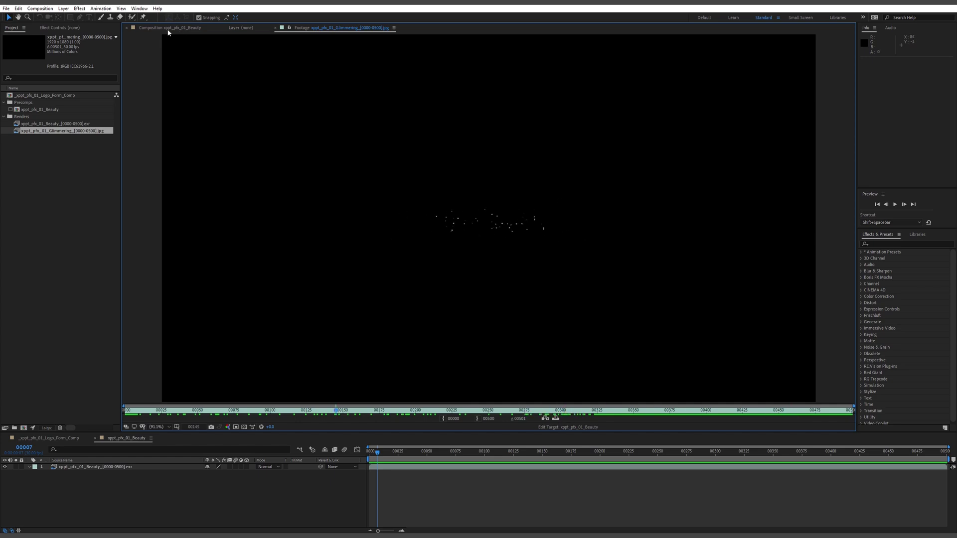
- Return to the beauty composition, play it briefly and scrub to frame 273
left_click(168, 29)
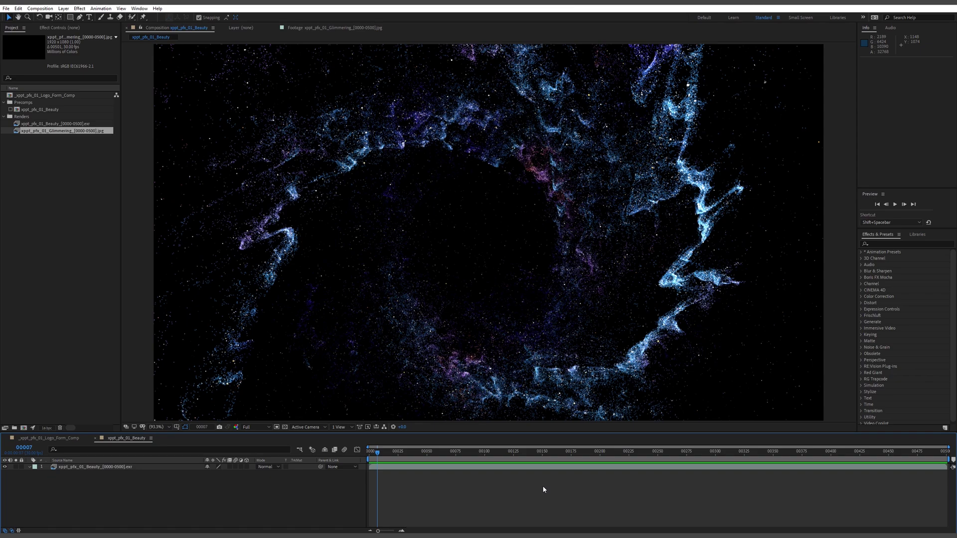
key("space")
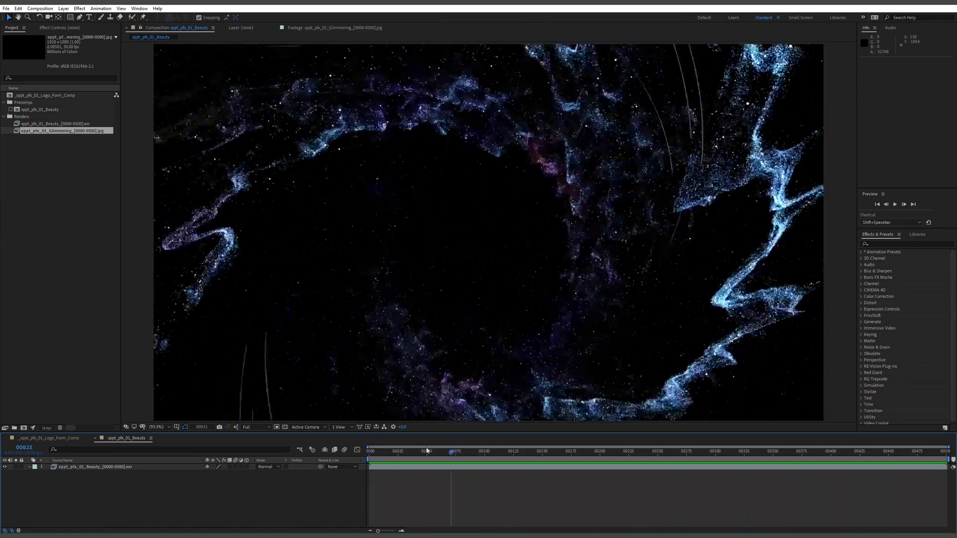
left_click_drag(413, 454, 637, 453)
left_click_drag(560, 472, 685, 463)
- Find the Pixel Motion Blur effect by searching for "pixel" and apply it to the beauty EXR layer
left_click(891, 242)
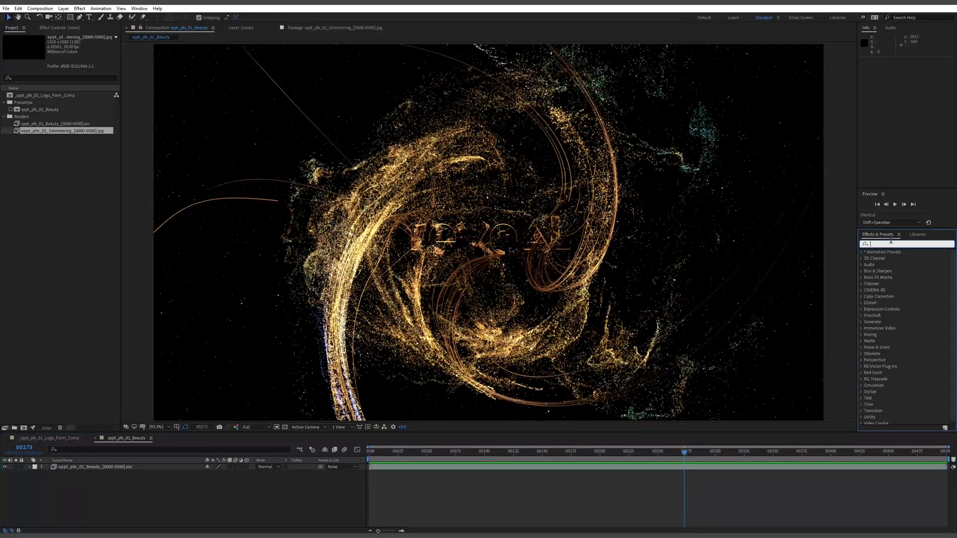
type("pixel")
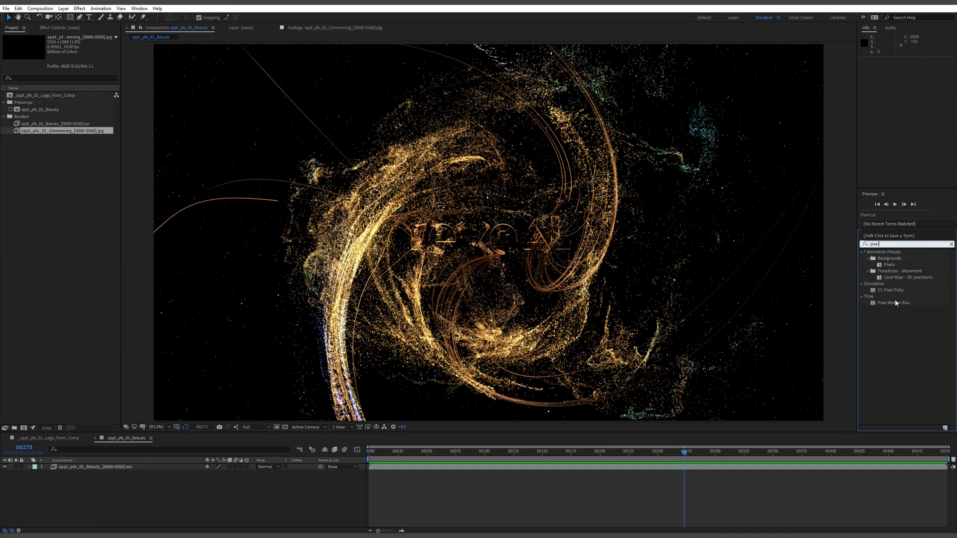
key("Return")
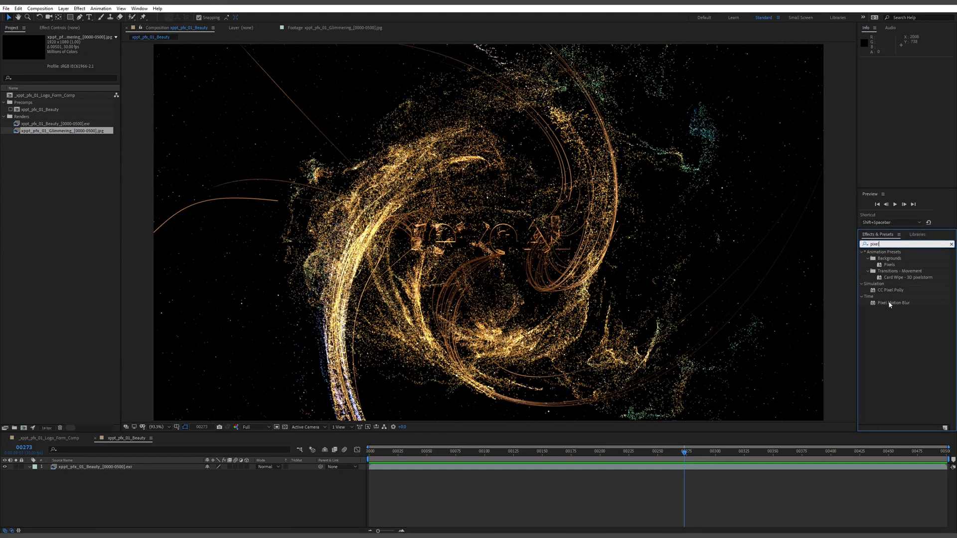
left_click_drag(888, 304, 95, 467)
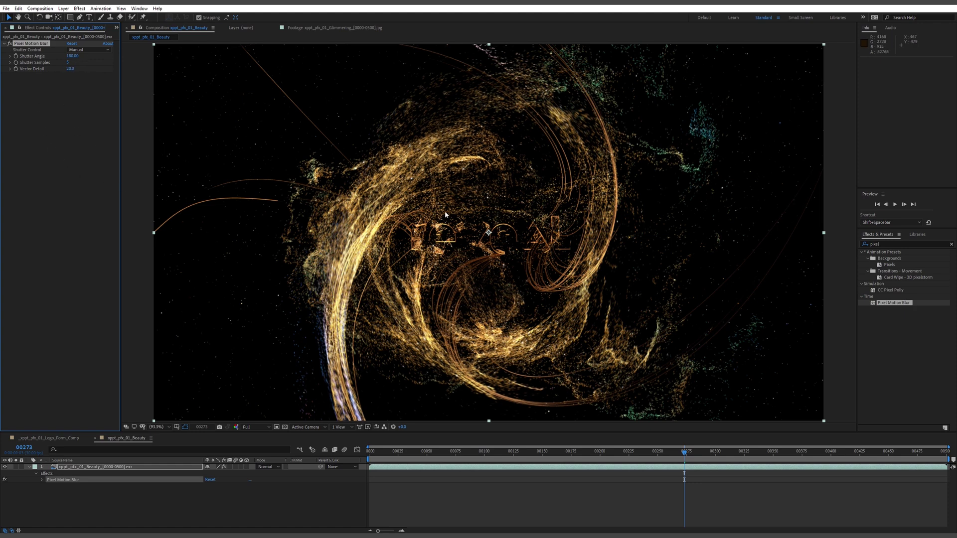
- Preview the motion blur from the start and check it at frames 88, 158 and 204
key("space")
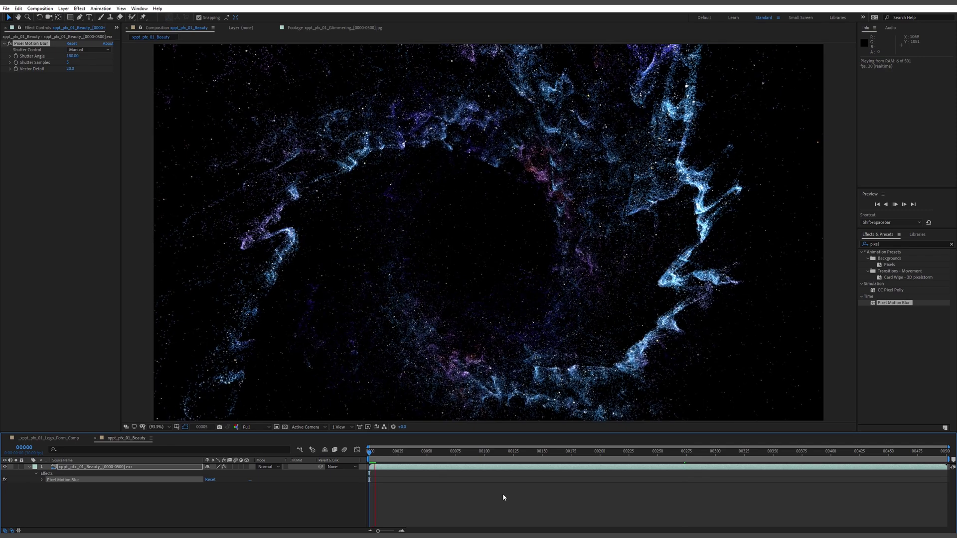
left_click(469, 460)
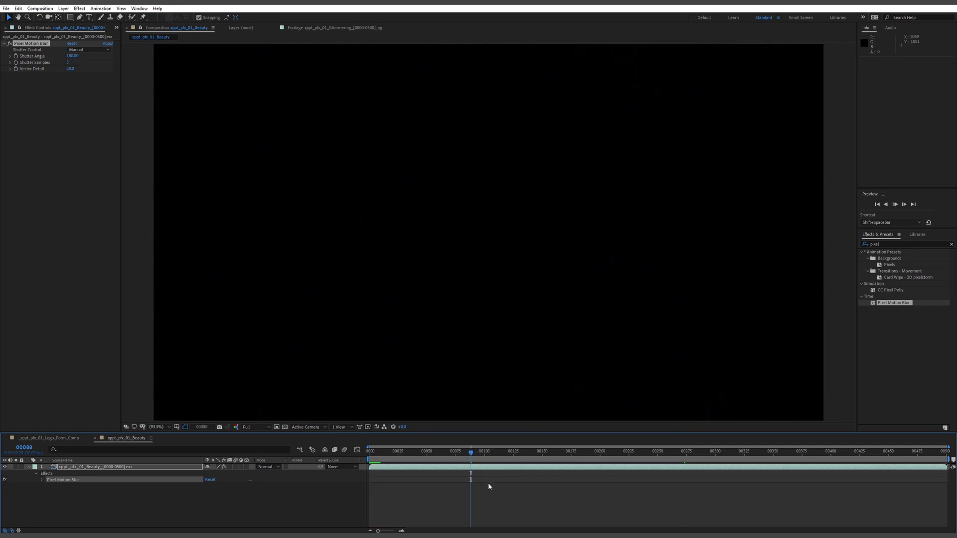
key("space")
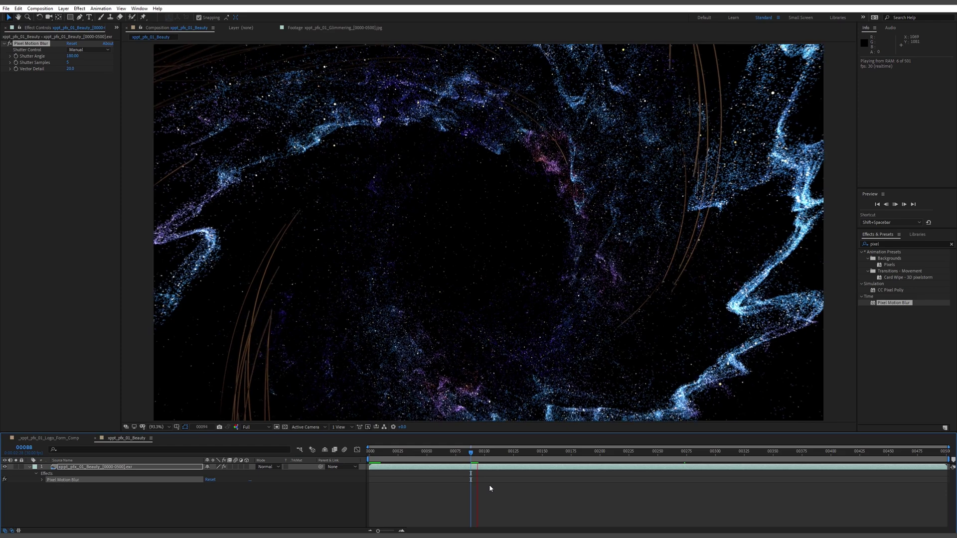
left_click(552, 451)
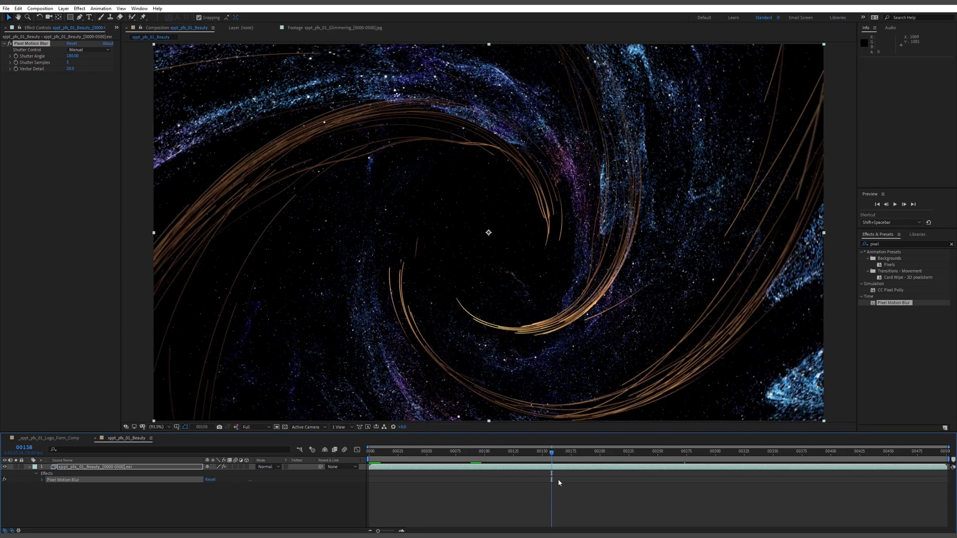
left_click(605, 453)
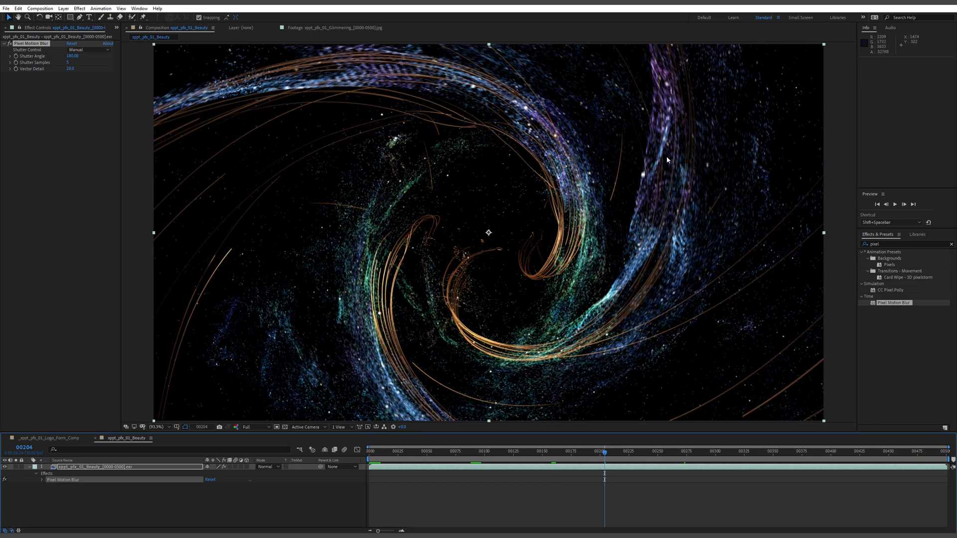
- Switch Pixel Motion Blur off and back on to compare frame 204 with and without it
left_click(3, 485)
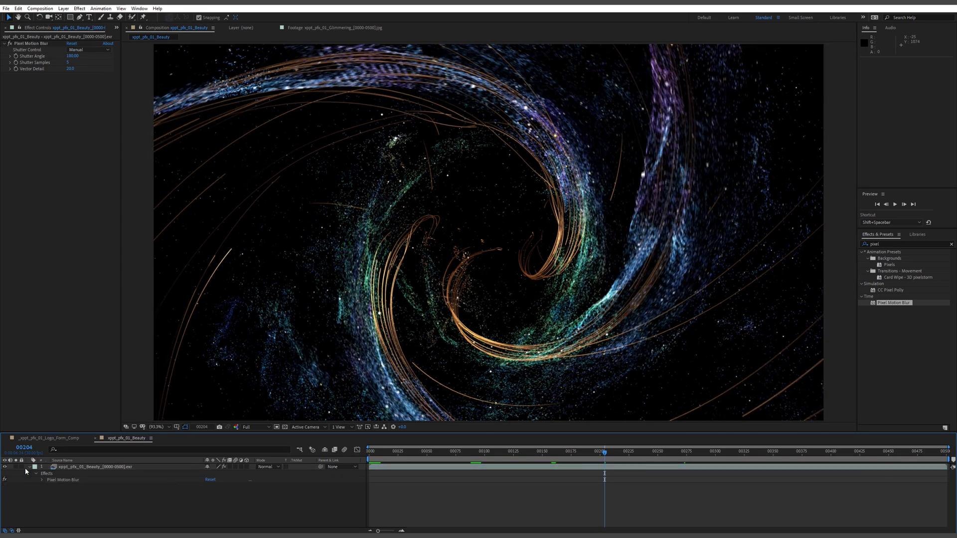
left_click(4, 480)
left_click(5, 480)
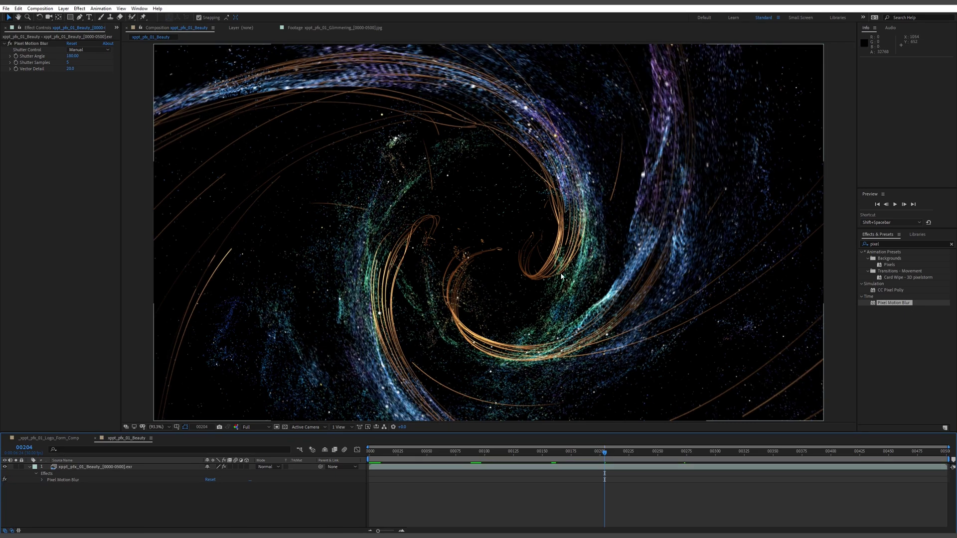
- Preview the blurred animation from frame 247 and scrub on to the logo formation at frame 374
left_click(654, 452)
key("space")
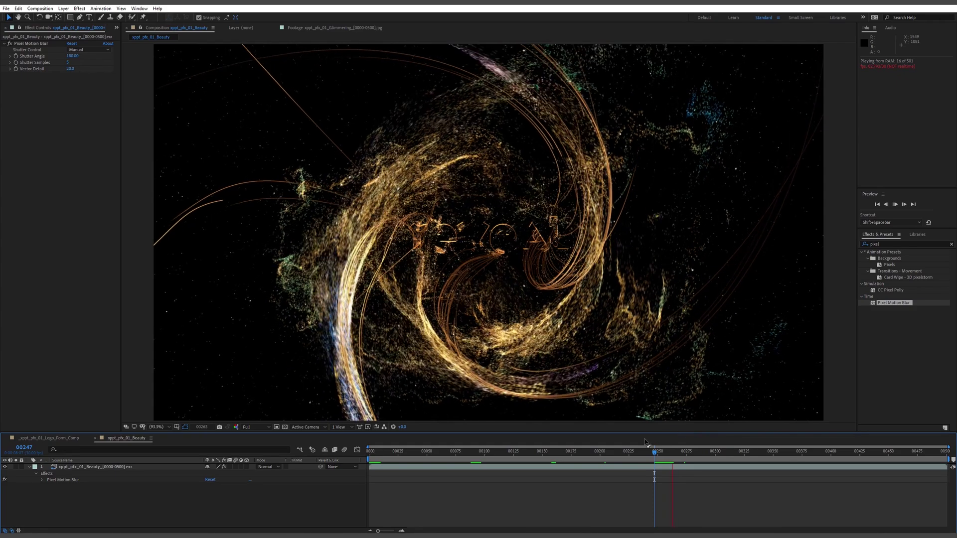
left_click(672, 454)
left_click_drag(673, 458, 796, 470)
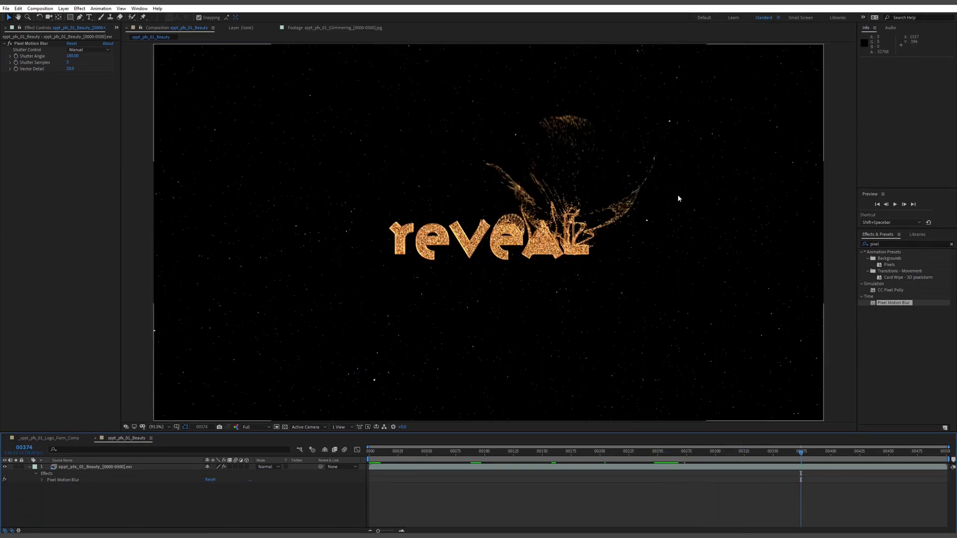
- Bring back the project item list and check the beauty composition at frames 91, 157 and 254
left_click(116, 27)
left_click(134, 38)
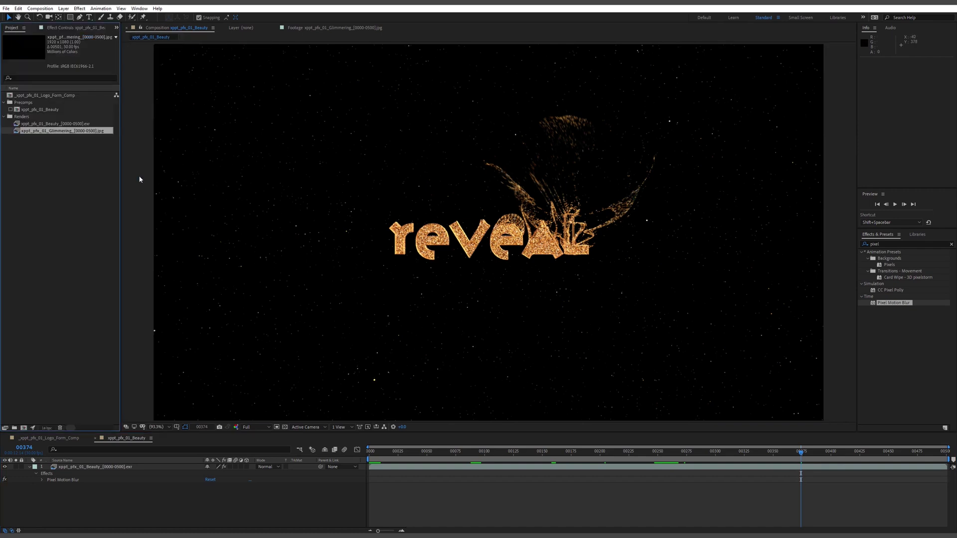
left_click(475, 455)
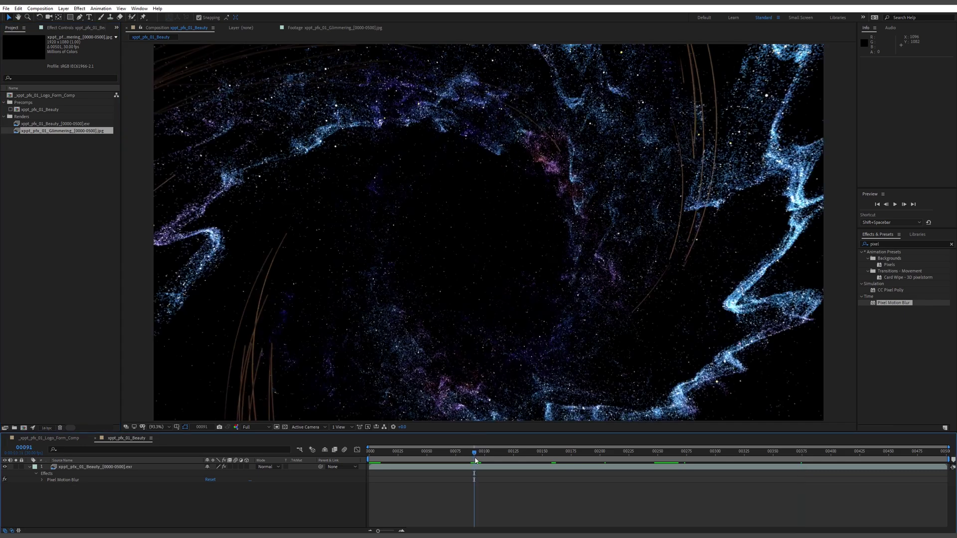
left_click_drag(475, 460, 550, 461)
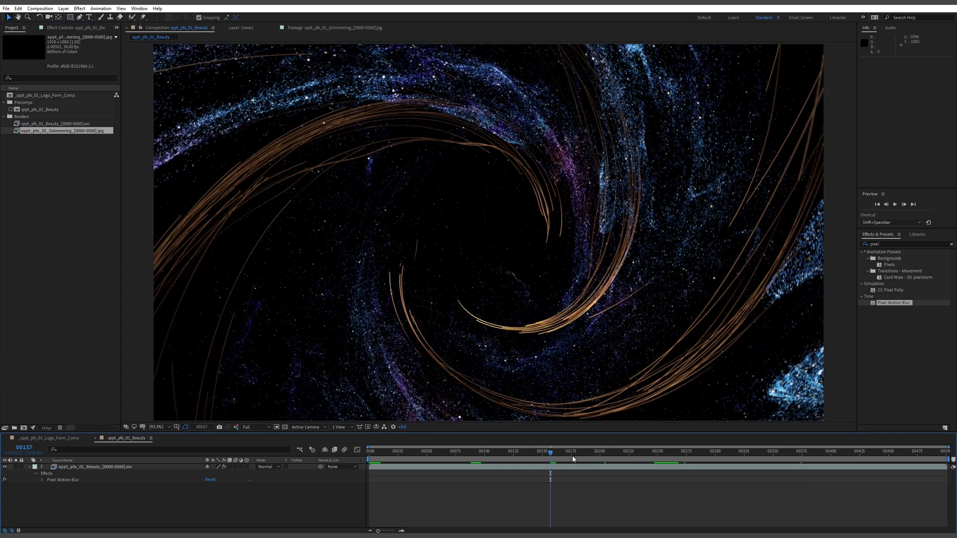
left_click(664, 455)
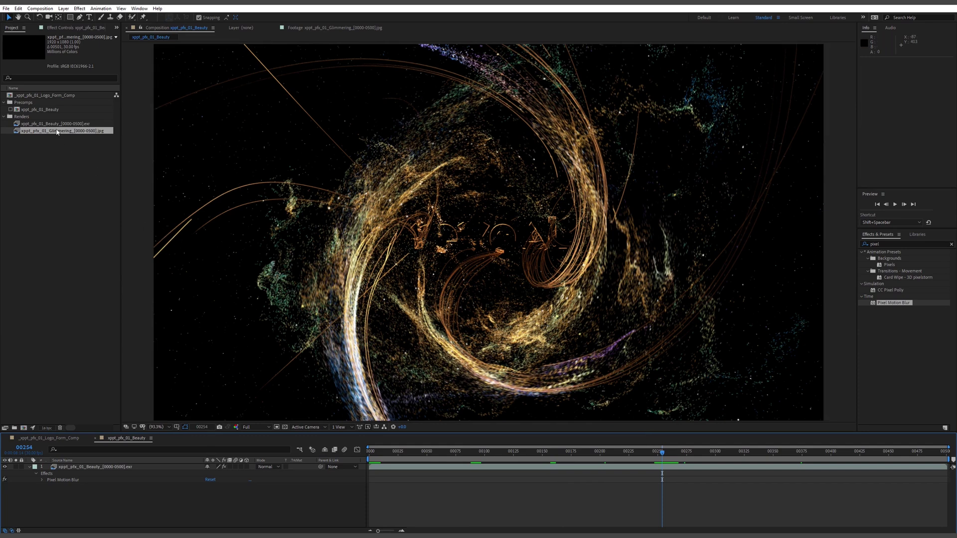
- Toggle the beauty precomp's proxy on and off, and look at its Set Proxy options without choosing one
left_click(34, 109)
left_click(10, 110)
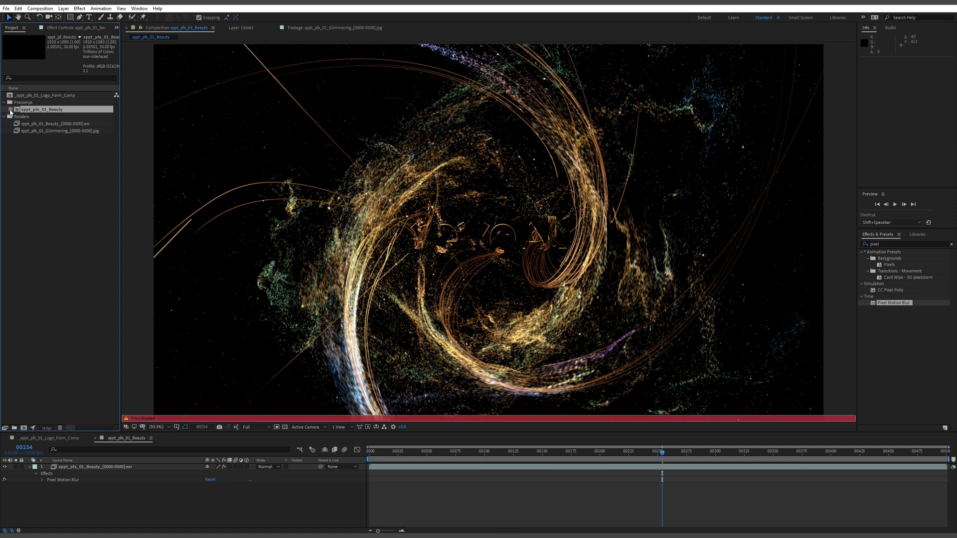
left_click(11, 110)
right_click(41, 110)
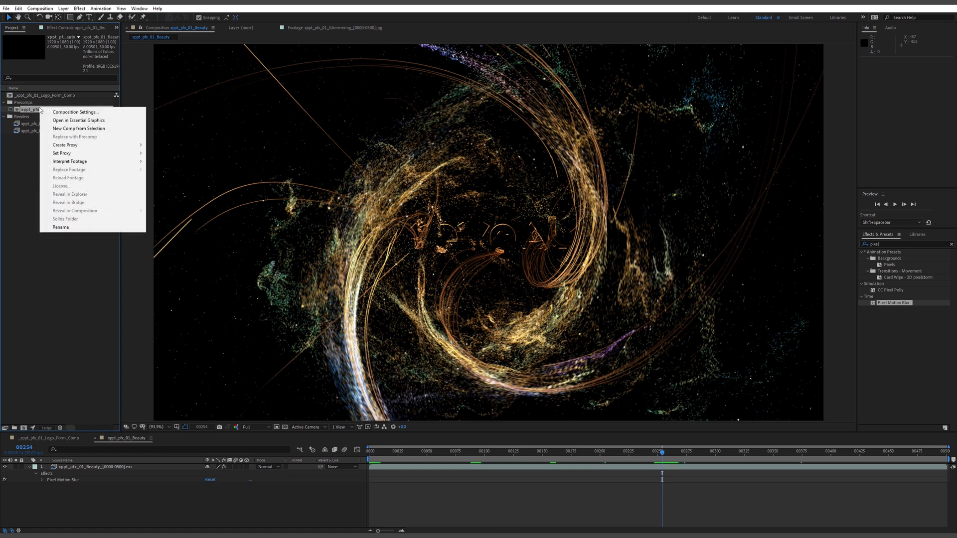
mouse_move(79, 148)
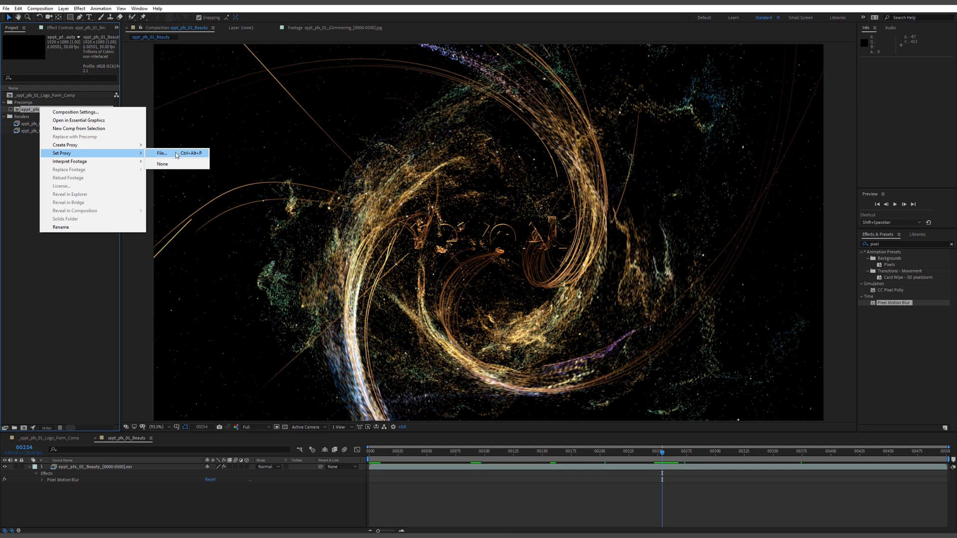
left_click(15, 155)
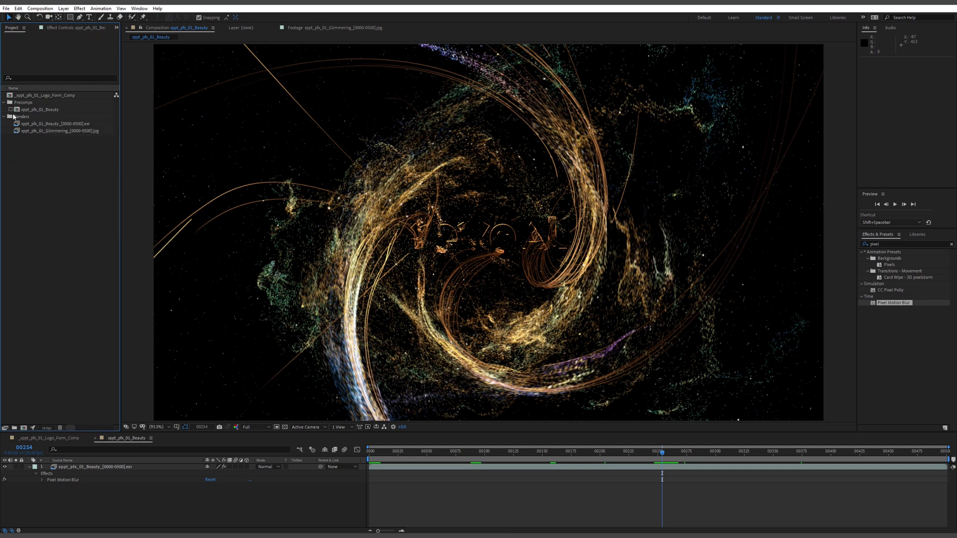
- Enable the proxy for the beauty precomp and play the composition from the first frame
left_click(11, 110)
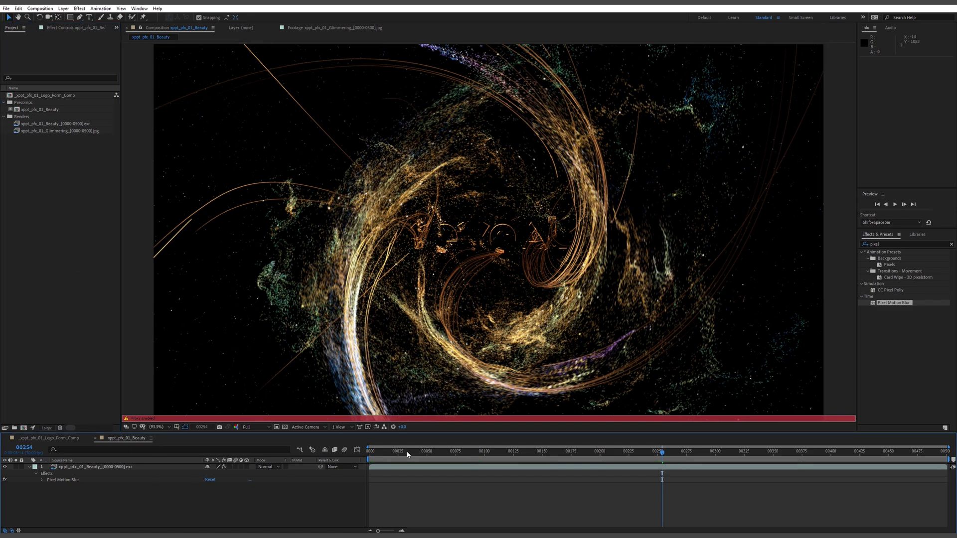
key("Home")
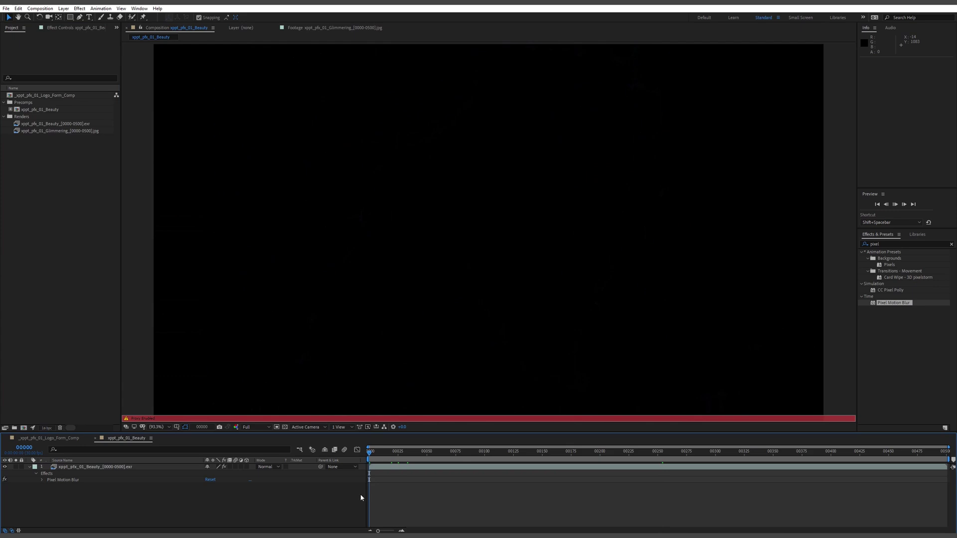
key("space")
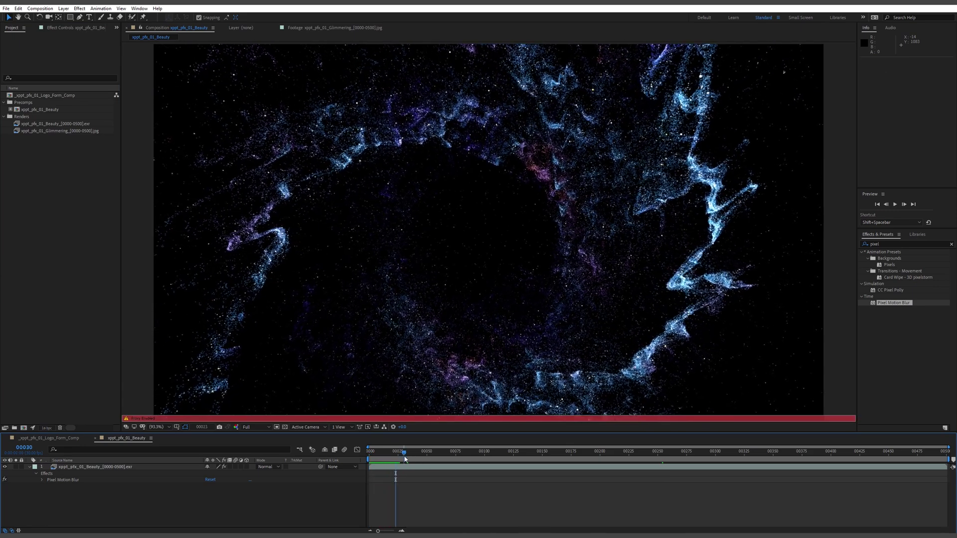
- Open the Logo_Form_Comp main composition and add the beauty precomp to it as a layer
key("Tab")
left_click(46, 438)
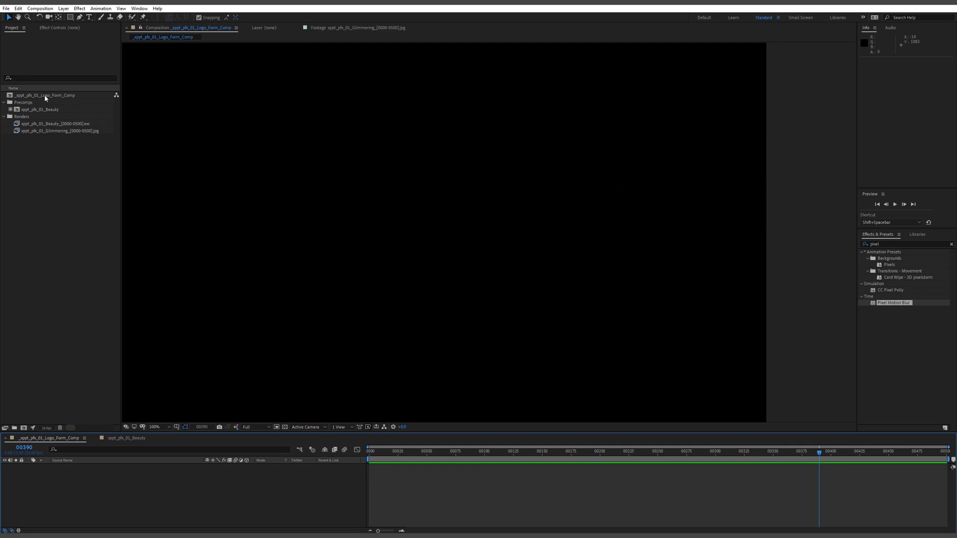
left_click(48, 95)
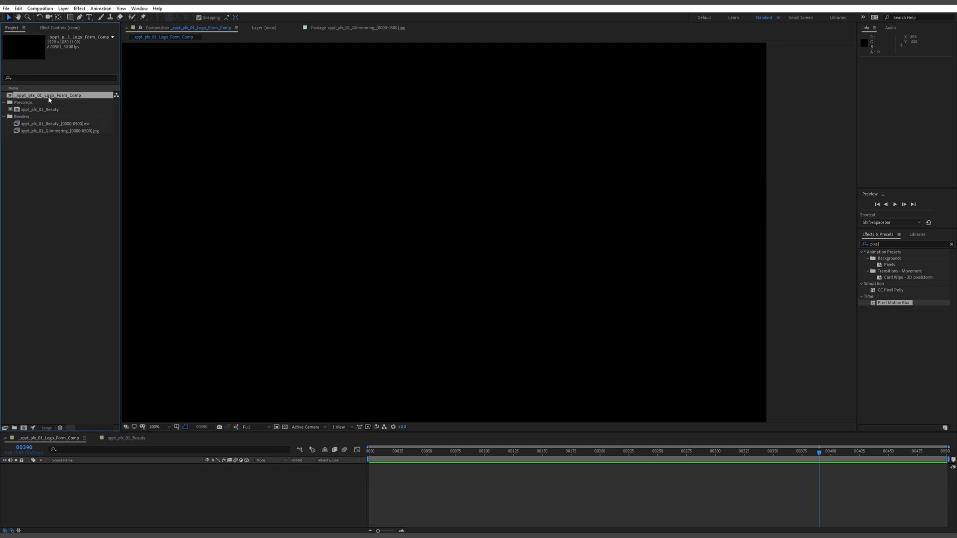
left_click_drag(64, 109, 171, 501)
- Scrub through the main composition to check the beauty precomp up to the finished logo
left_click(430, 454)
left_click_drag(426, 458, 661, 459)
left_click(699, 454)
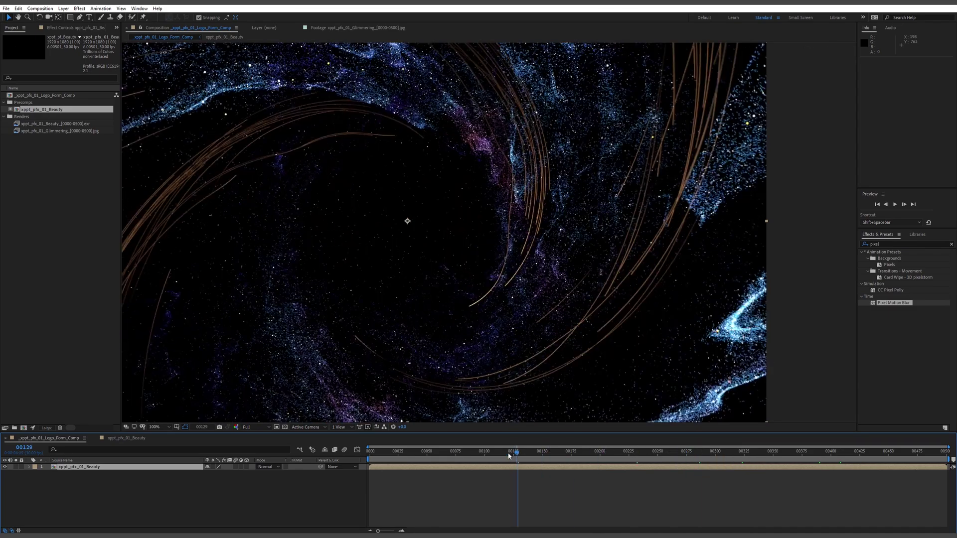
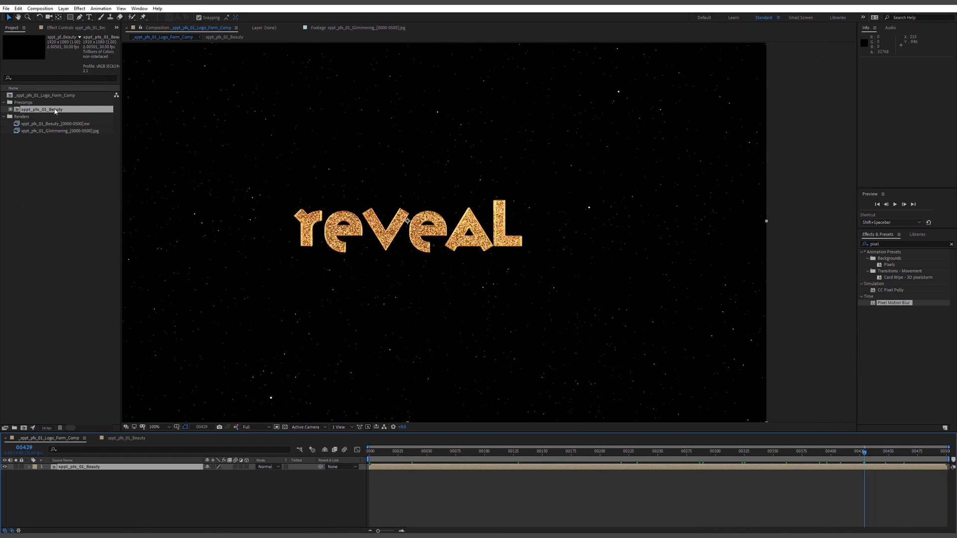
- Add the glimmering render above the beauty layer in the main composition and precompose it as xppt_pfx_01_Glimmering, moving all attributes into it
left_click_drag(64, 131, 109, 465)
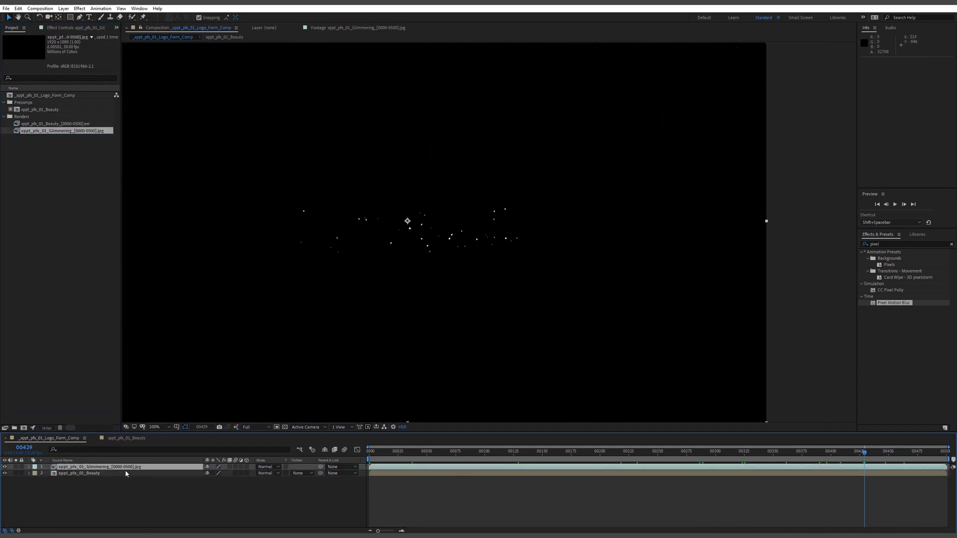
left_click(189, 493)
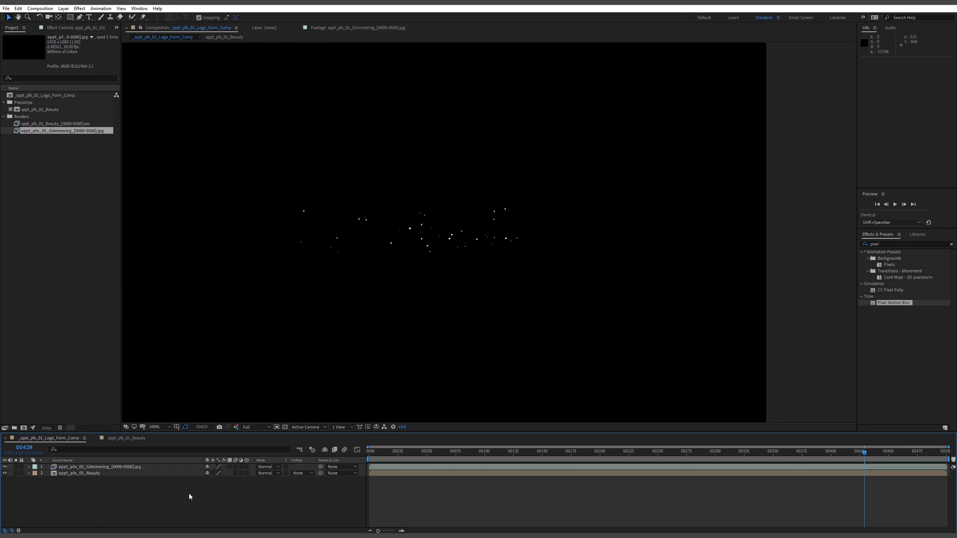
left_click(111, 466)
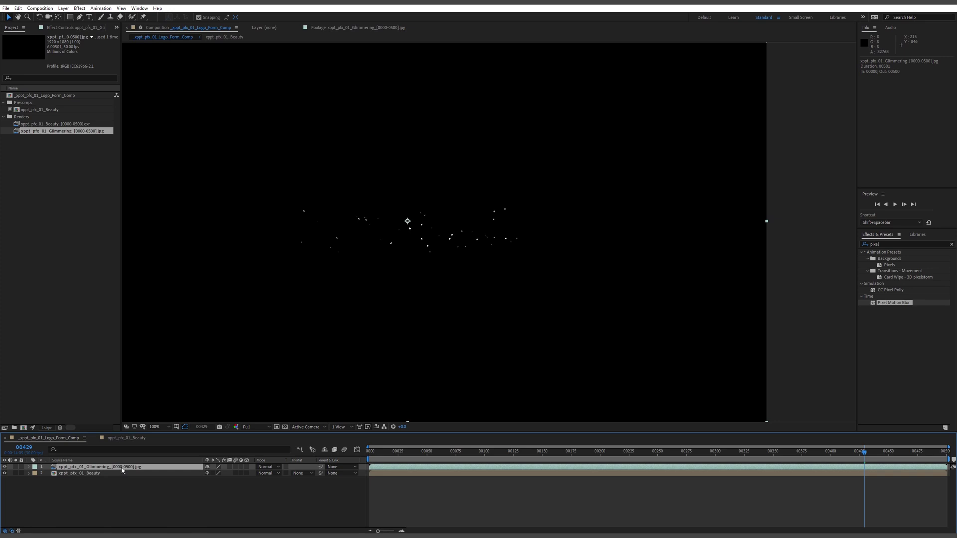
key("ctrl+shift+c")
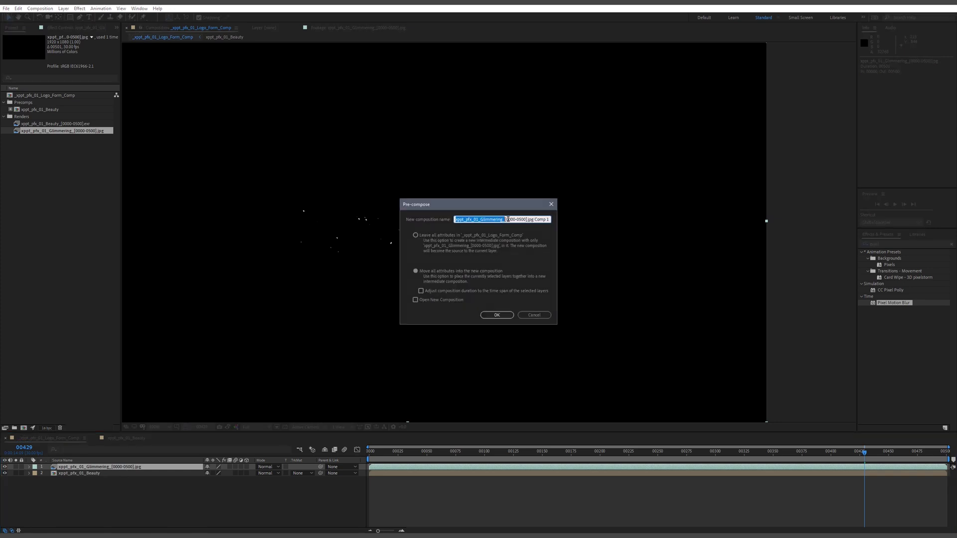
left_click_drag(502, 219, 465, 223)
key("BackSpace")
left_click(497, 315)
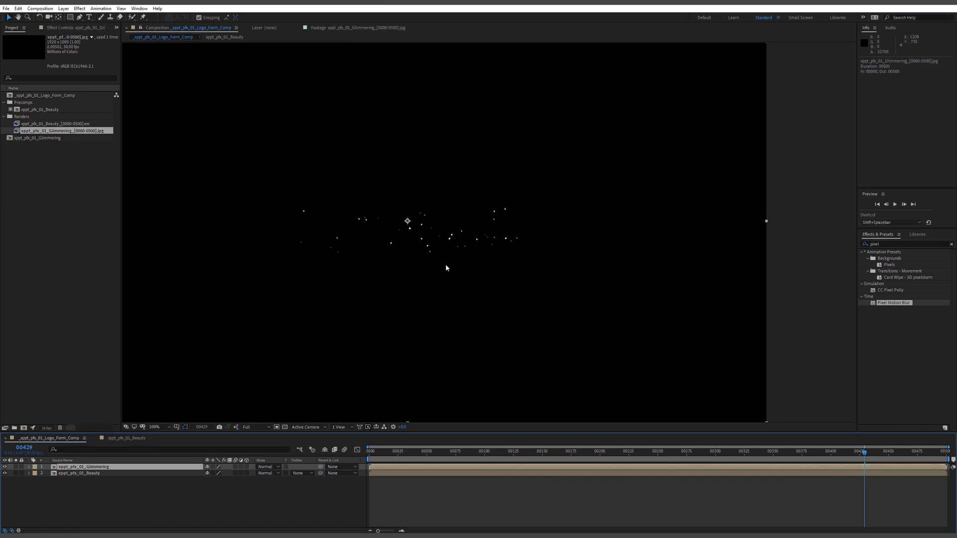
- Move the glimmering precomp into the Precomps folder and open it at frame 342
left_click_drag(22, 138, 35, 111)
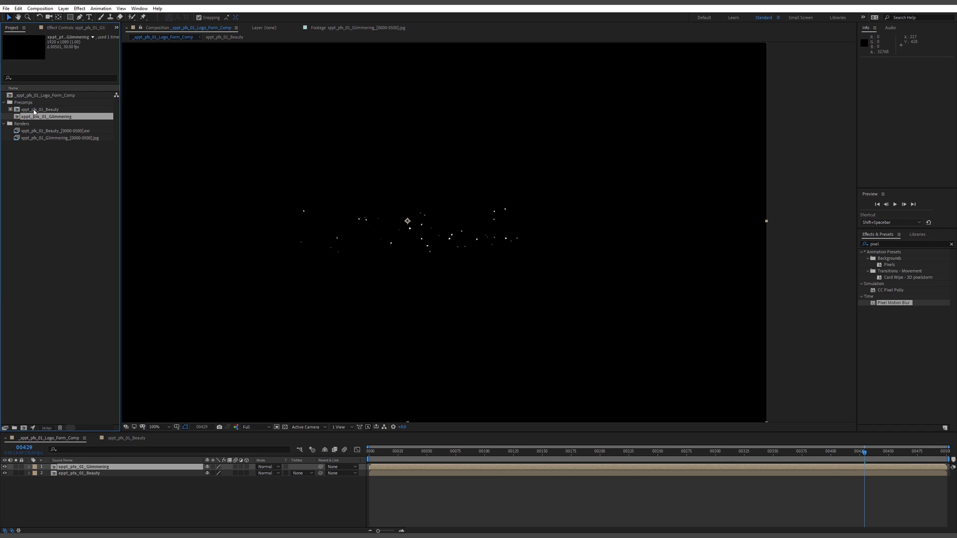
double_click(53, 115)
left_click_drag(457, 452, 760, 466)
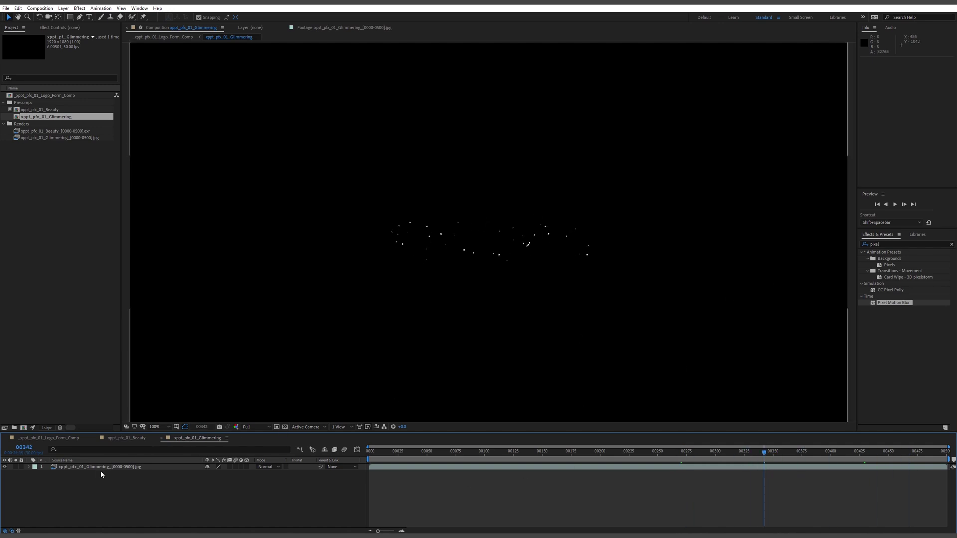
- Select the glimmering render layer and clear the effects search
left_click(134, 468)
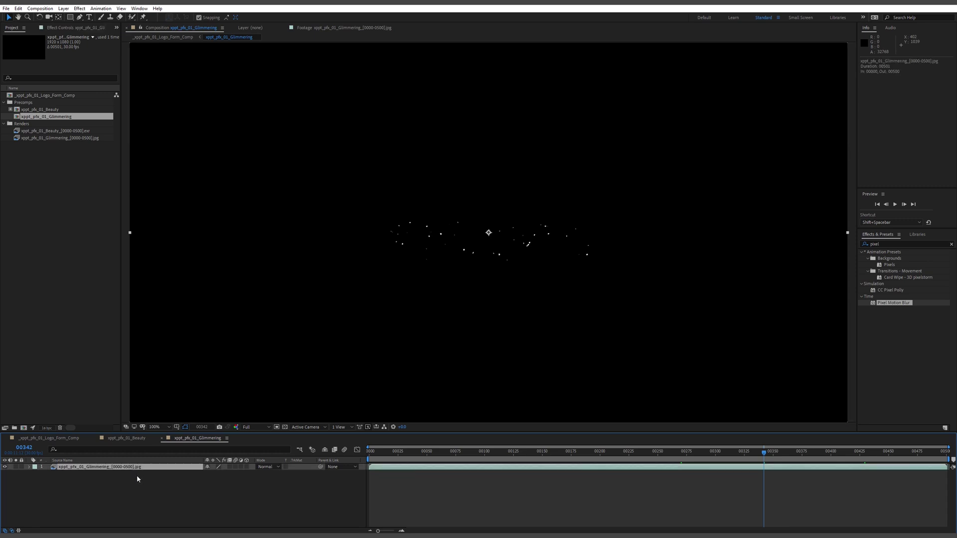
left_click(99, 489)
left_click(101, 467)
left_click(883, 243)
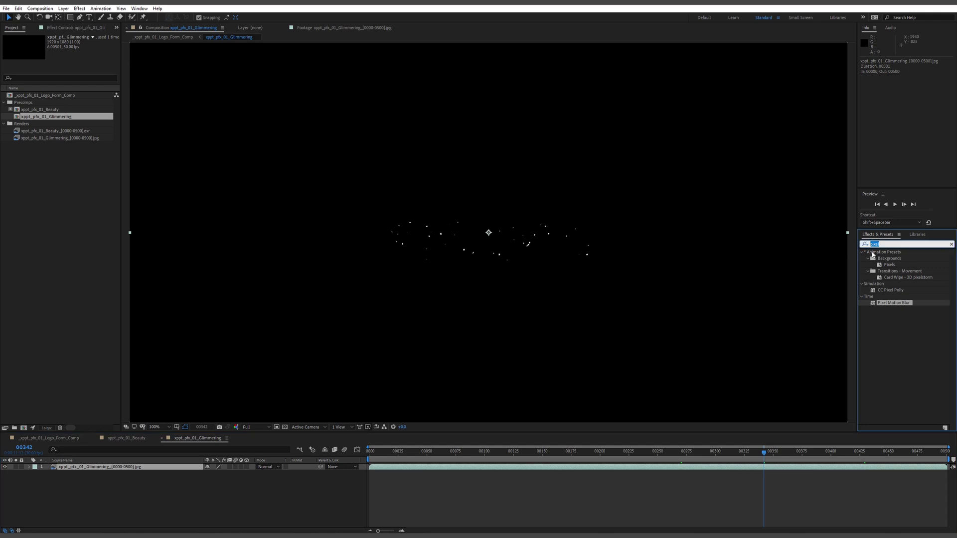
left_click(951, 245)
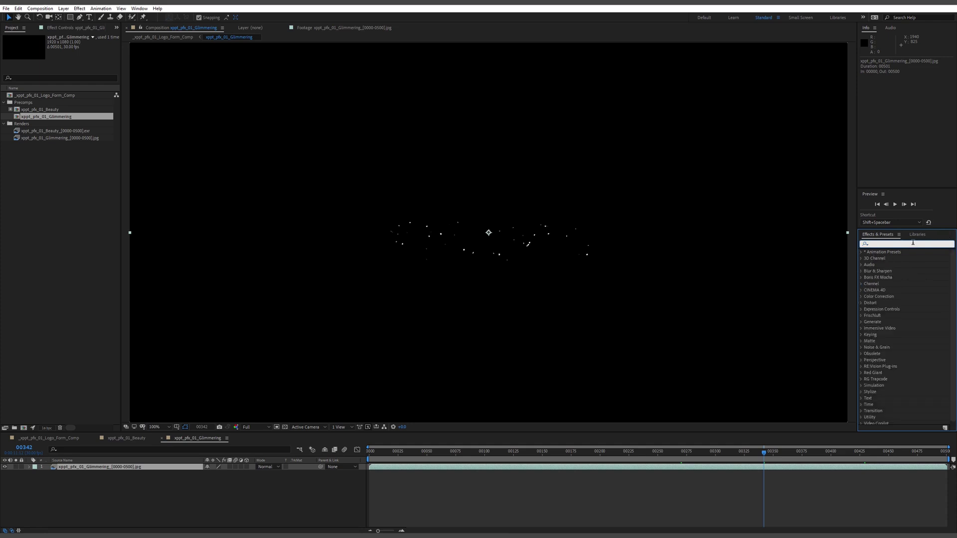
- Rename the glimmering render layer as Base
left_click(121, 469)
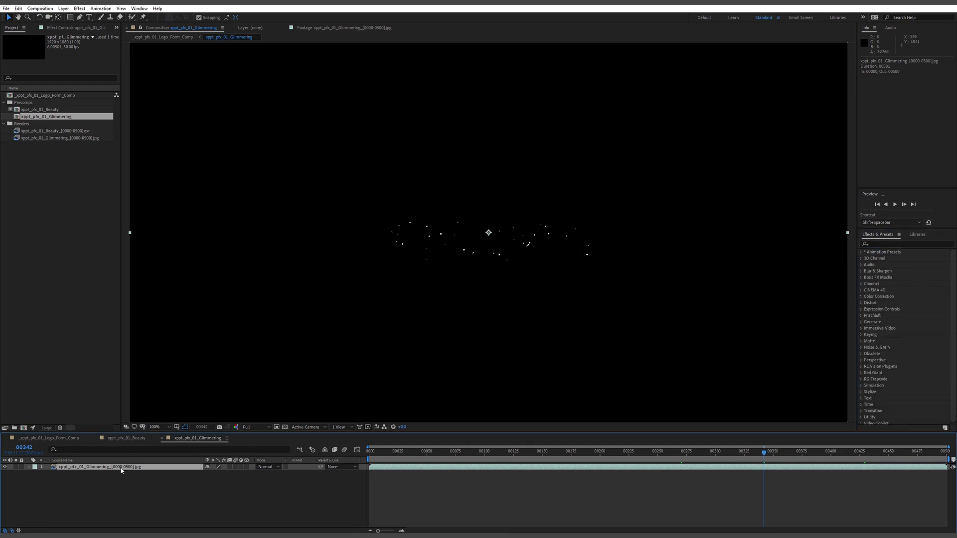
right_click(121, 471)
left_click(194, 466)
type("Base")
key("Return")
- Duplicate the Base layer and rename the upper copy Vertical Streaks
right_click(106, 467)
left_click(149, 459)
type("Vert")
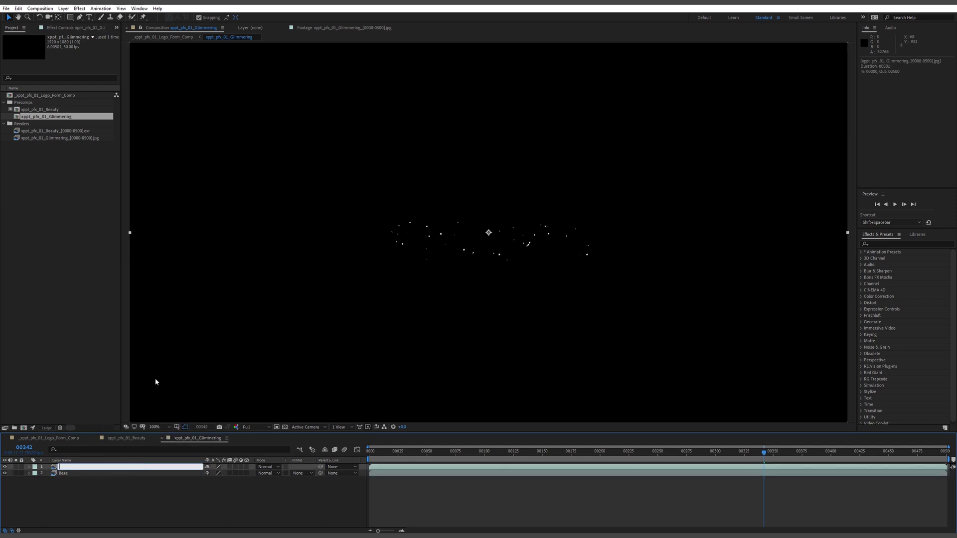
type("ical Streaks")
key("Return")
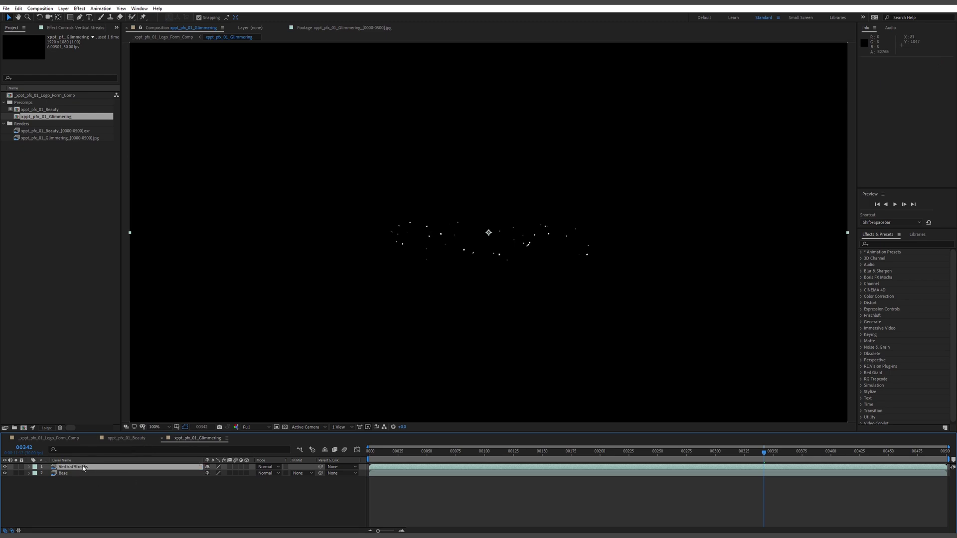
- Find the Fast Box Blur effect and apply it to the Vertical Streaks layer
key("z")
left_click(525, 237)
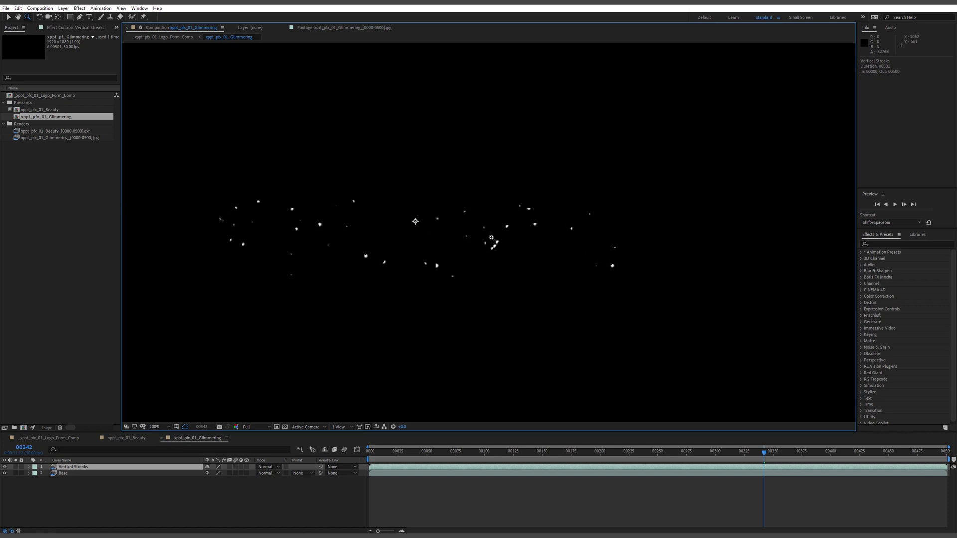
left_click(885, 244)
type("fast")
mouse_move(891, 294)
left_mouse_down()
mouse_move(799, 356)
mouse_move(90, 473)
left_mouse_up()
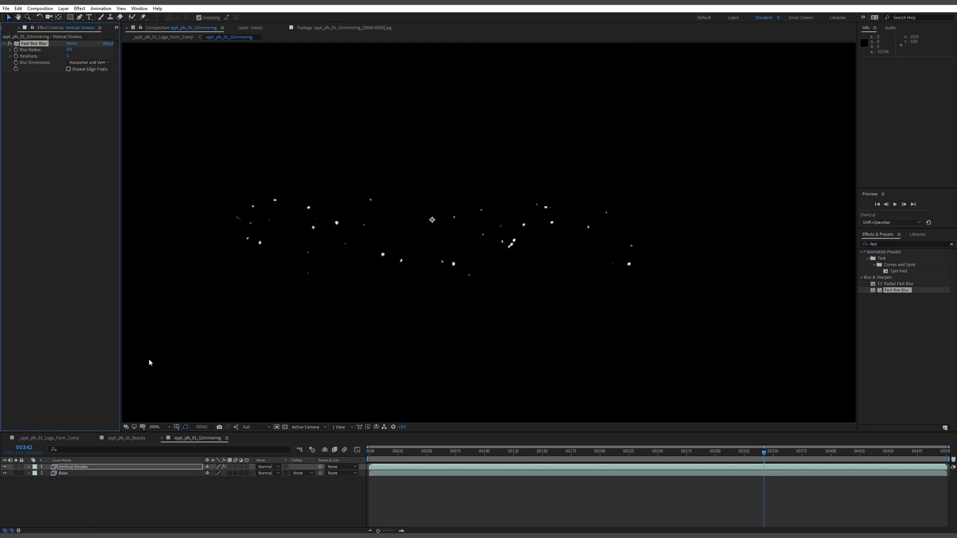
- Limit the Vertical Streaks blur to the Vertical dimension, with a radius large enough to stretch the glints into short streaks
mouse_move(70, 49)
left_mouse_down()
mouse_move(88, 53)
mouse_move(71, 50)
left_mouse_up()
left_click(89, 62)
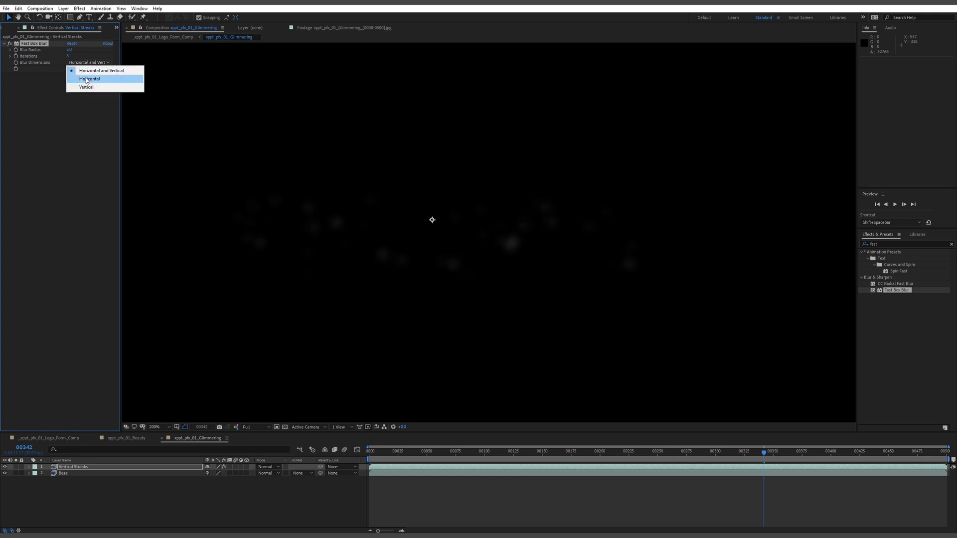
left_click(86, 87)
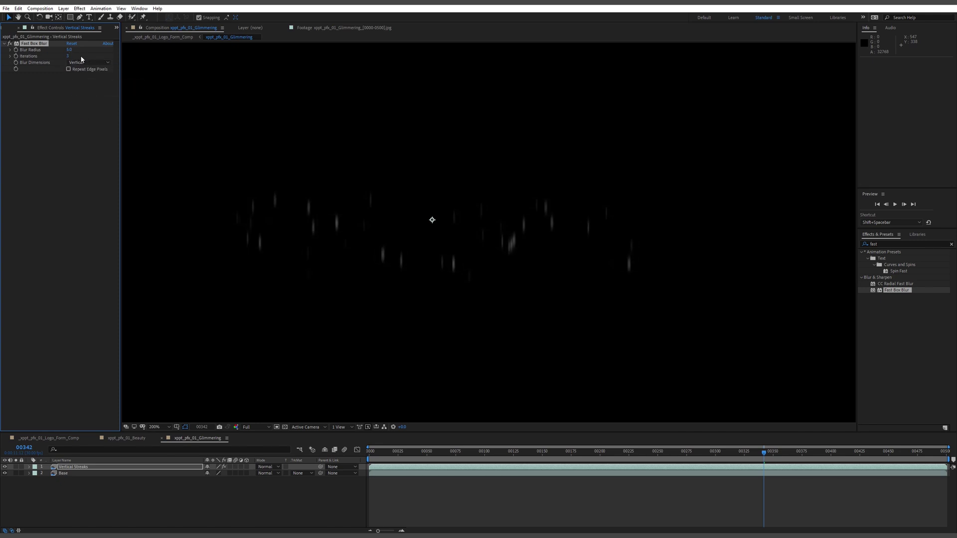
left_click(70, 50)
key("Return")
left_click(76, 125)
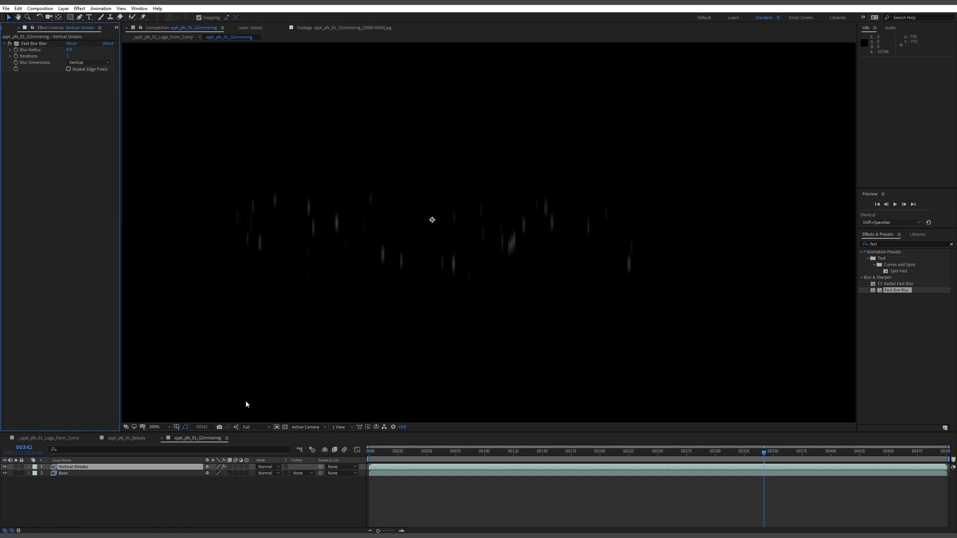
- Set the blending mode of the Vertical Streaks layer to Add
left_click(270, 466)
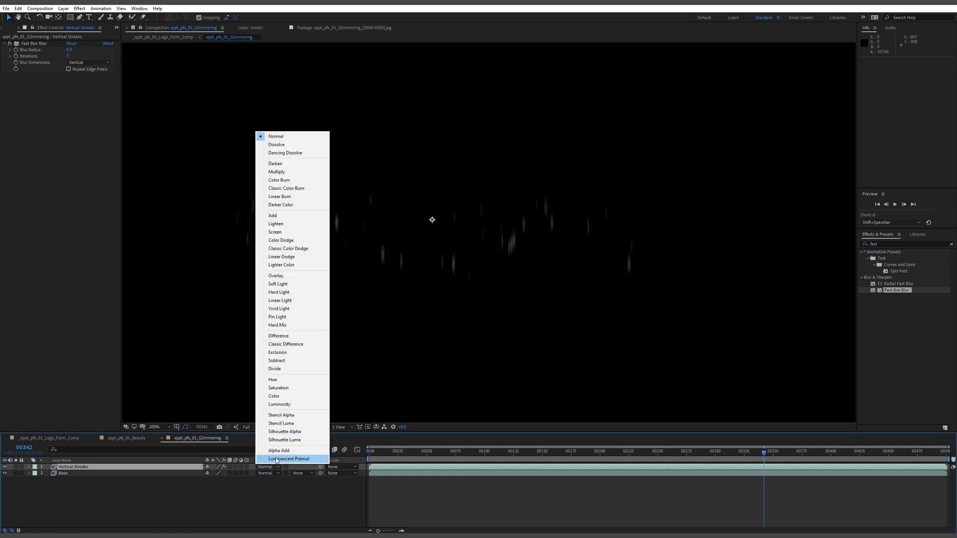
left_click(285, 215)
left_click(99, 502)
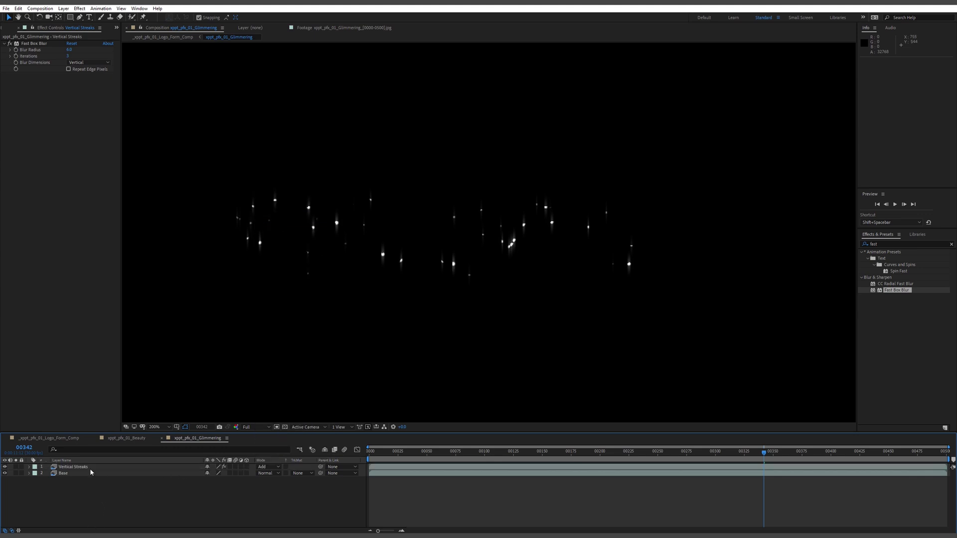
- Duplicate the Vertical Streaks layer and rename the copy Horizontal Streaks
left_click(90, 466)
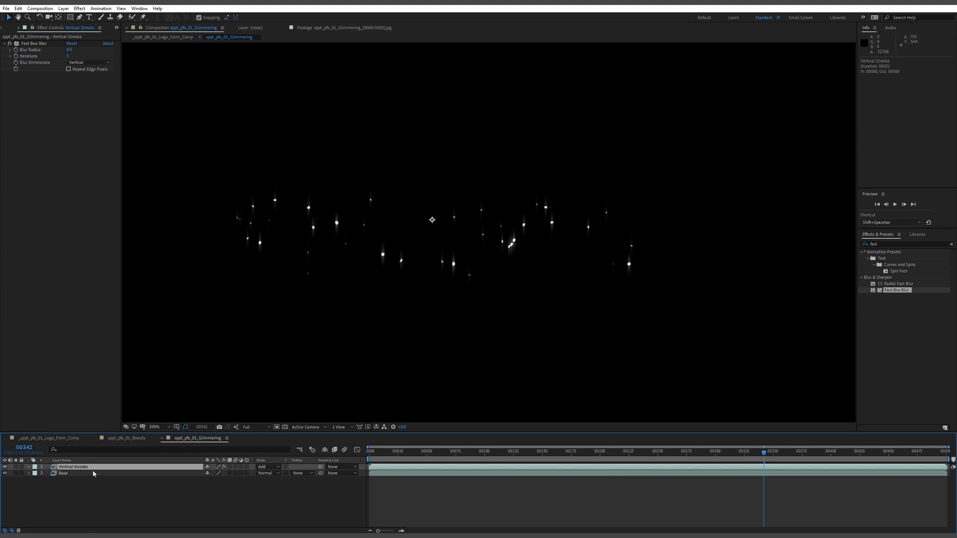
key("ctrl+d")
right_click(83, 470)
left_click(95, 467)
left_click_drag(75, 467, 59, 467)
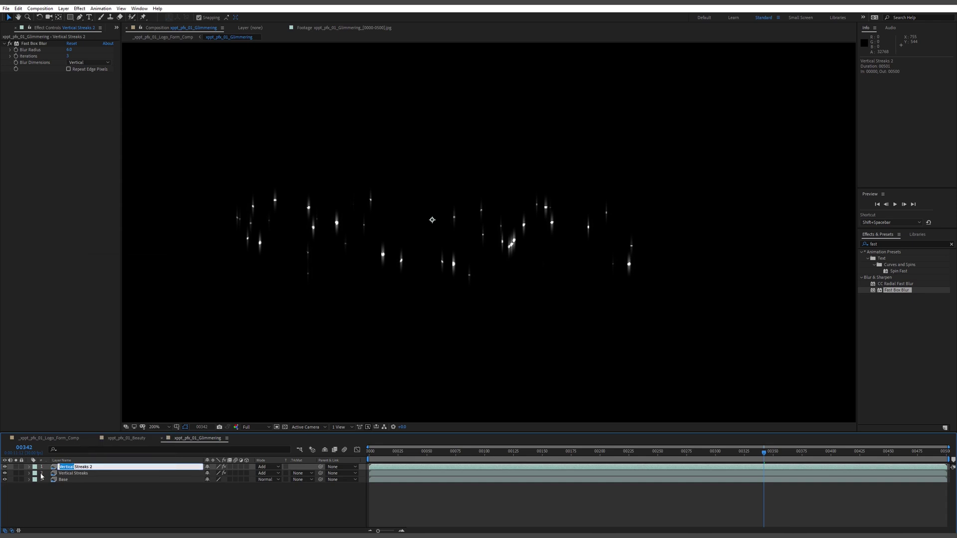
type("Horiz ontal")
key("BackSpace")
key("BackSpace")
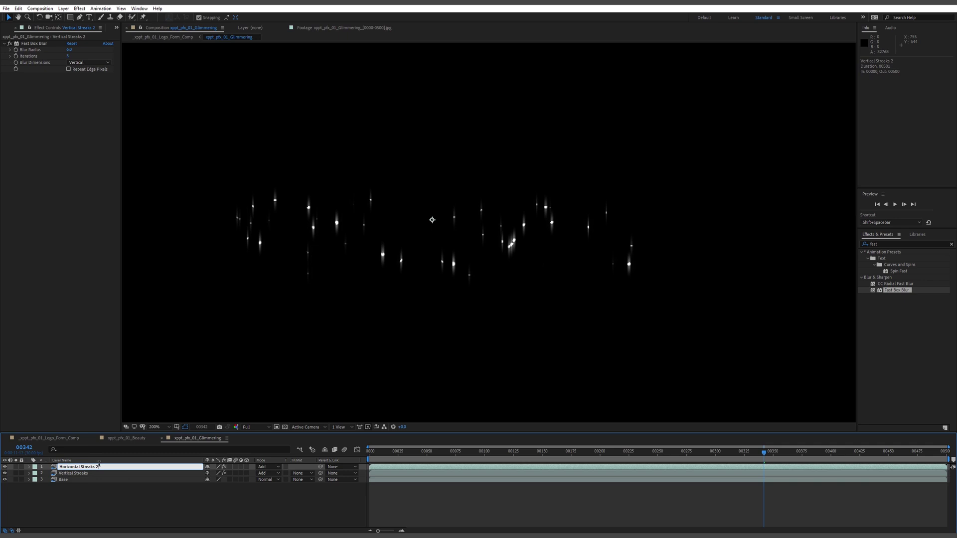
key("Return")
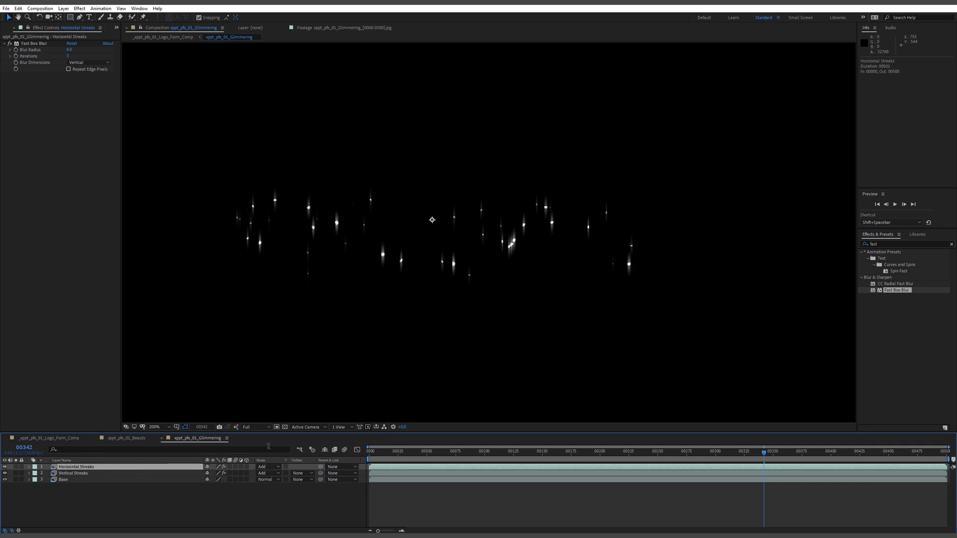
- Set the blur dimensions of the Horizontal Streaks layer's Fast Box Blur to Horizontal
left_click(82, 63)
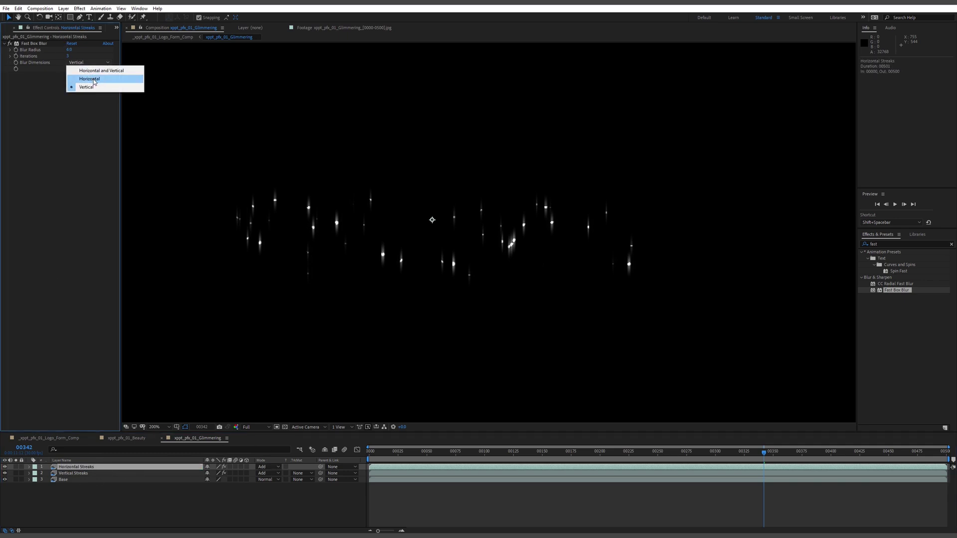
left_click(90, 79)
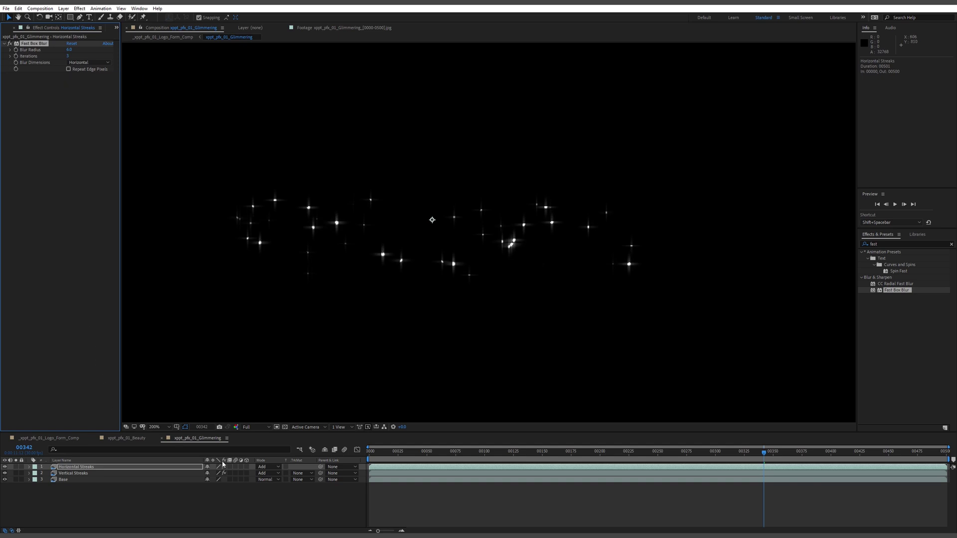
left_click(219, 505)
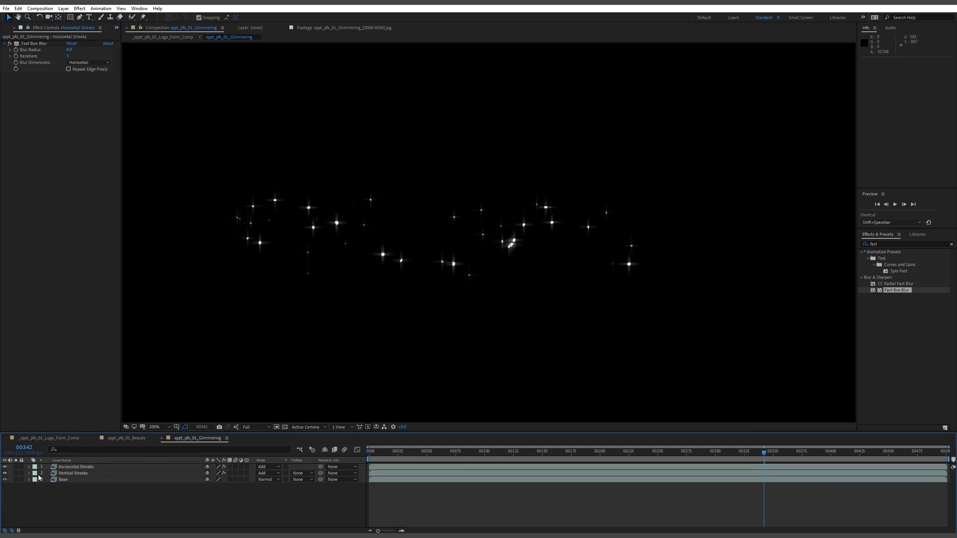
- Preview the star-shaped glimmers from frame 311
left_click_drag(747, 450, 727, 452)
key("space")
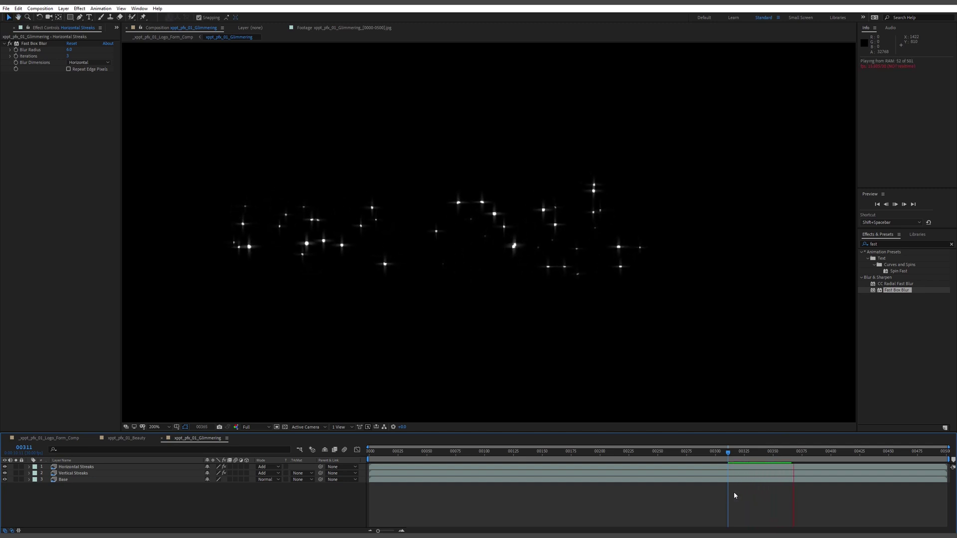
key("space")
- Duplicate the Base layer and rename the copy Bloom
left_click(88, 480)
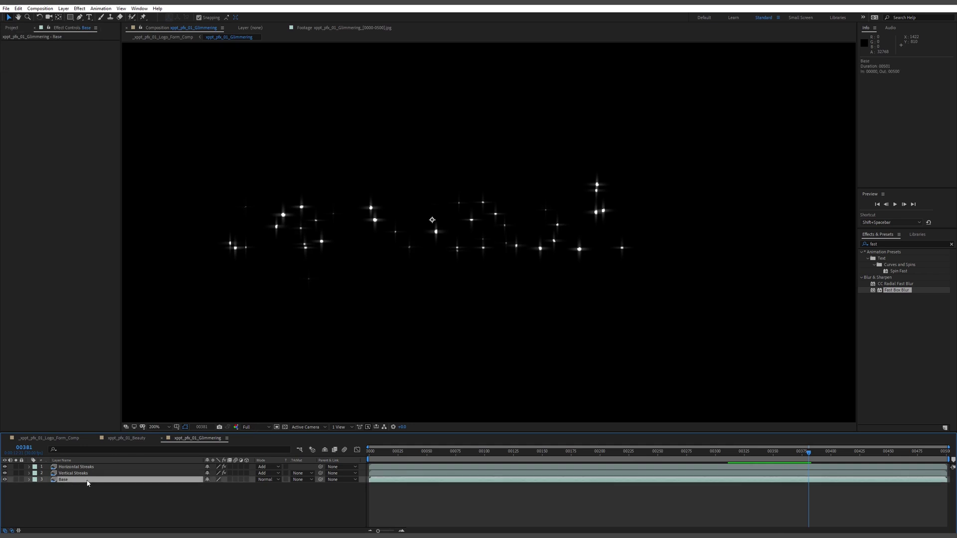
left_click(897, 291)
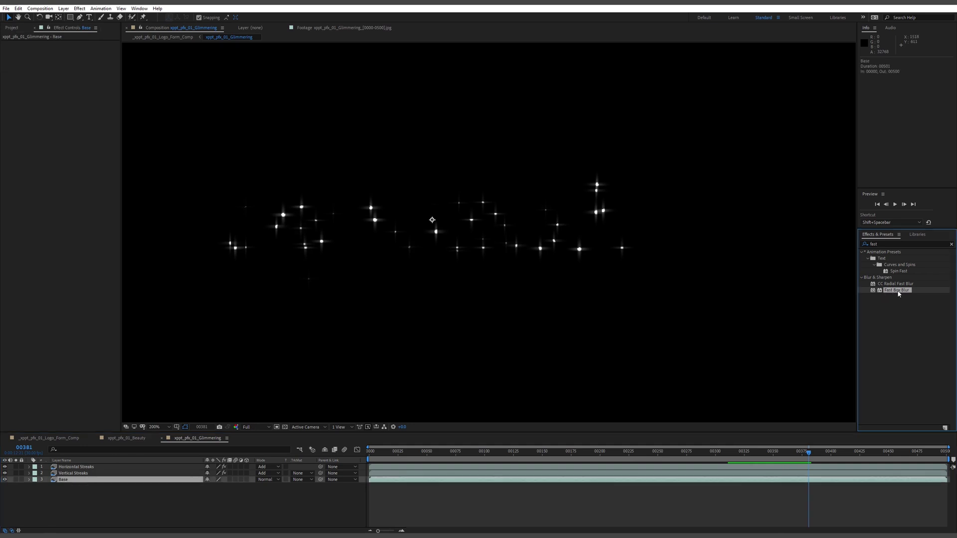
left_click(92, 480)
key("ctrl+d")
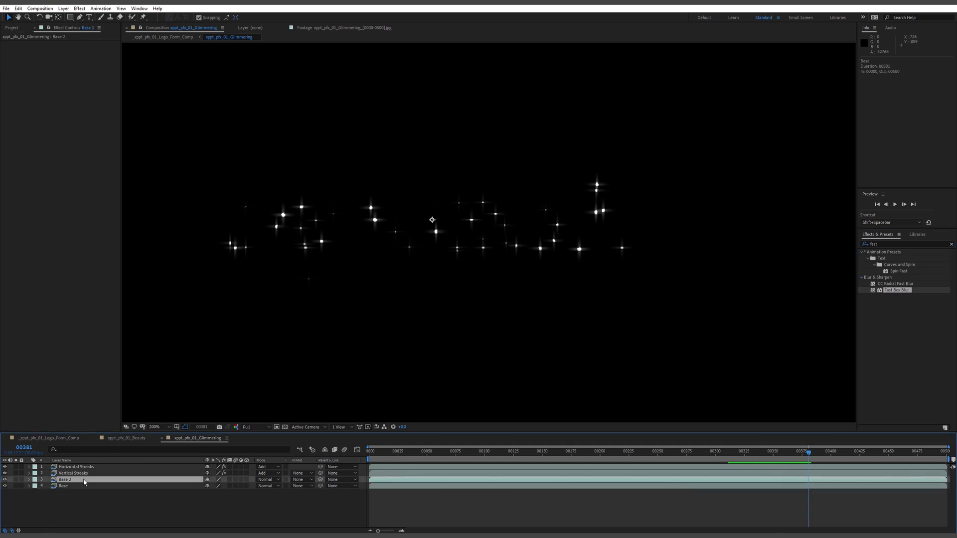
key("Return")
type("Bloom")
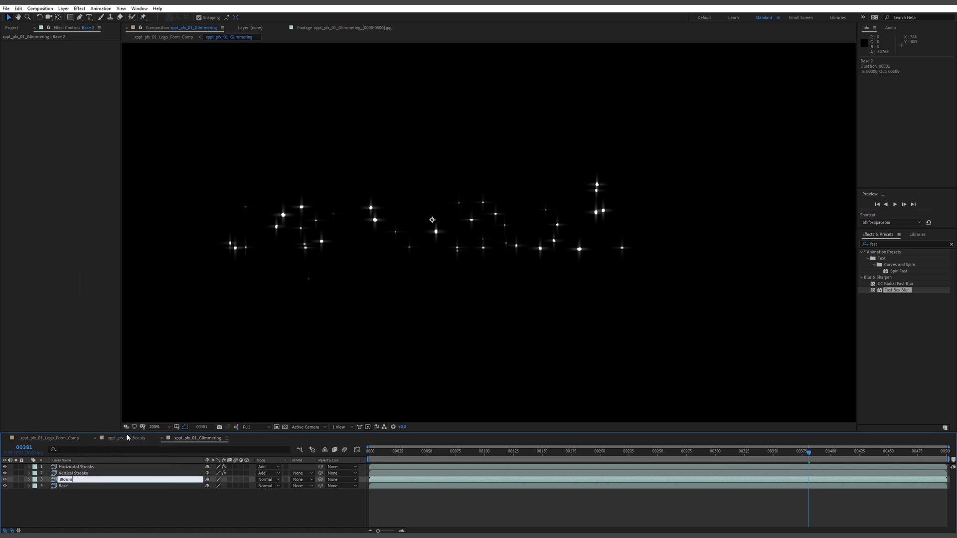
key("Return")
- Apply Fast Box Blur with a blur radius of 3 to the Bloom layer and set its blending mode to Add
left_click_drag(895, 290, 76, 480)
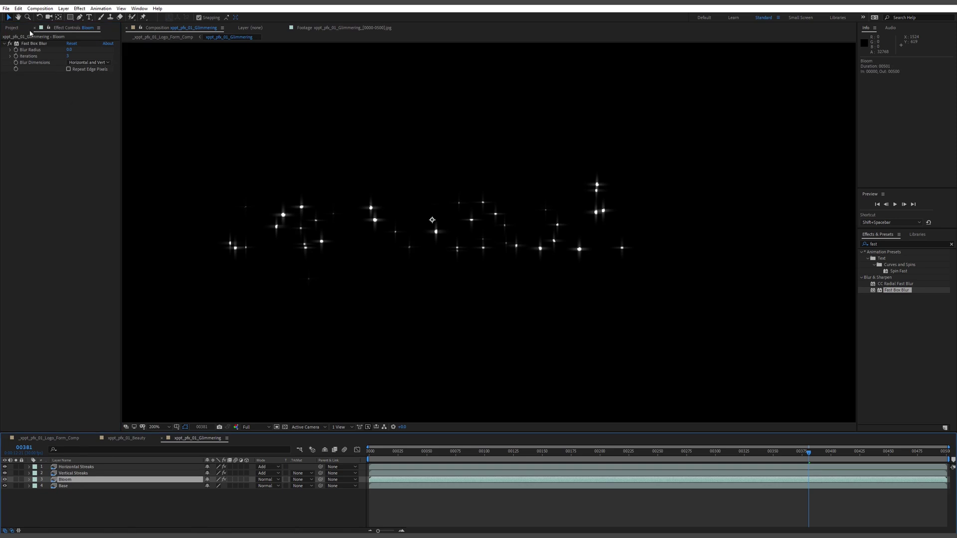
left_click_drag(69, 49, 71, 52)
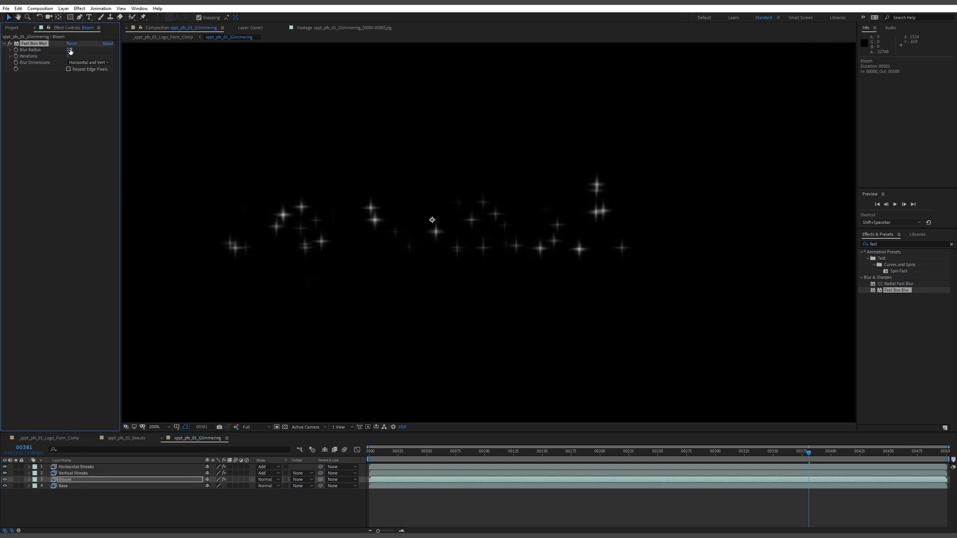
left_click(260, 482)
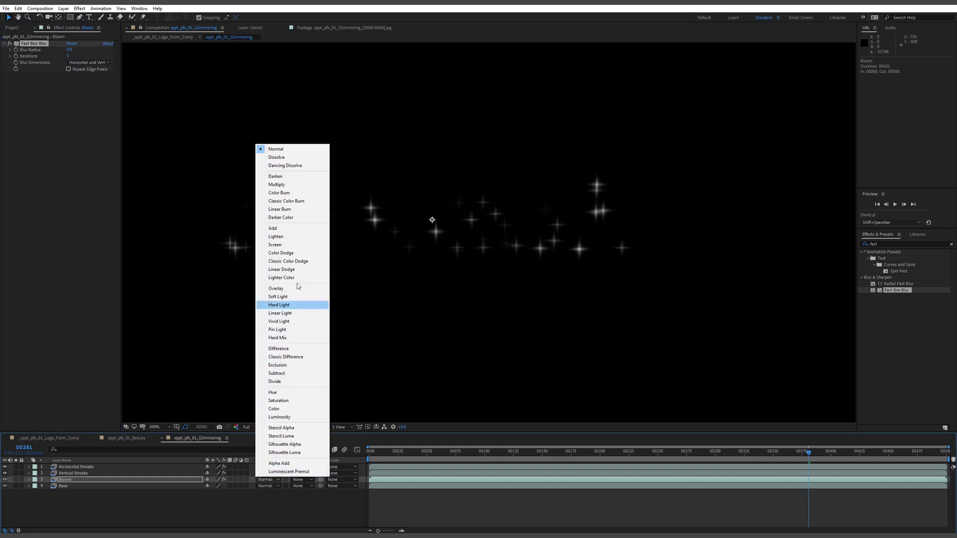
left_click(287, 228)
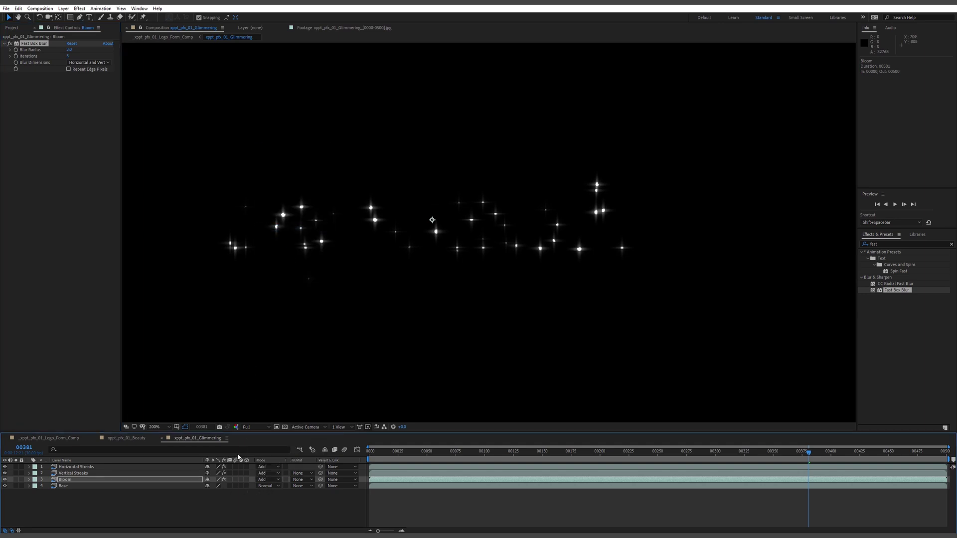
- Set the blur radius of the Bloom layer's Fast Box Blur to 2
left_click(76, 481)
key("t")
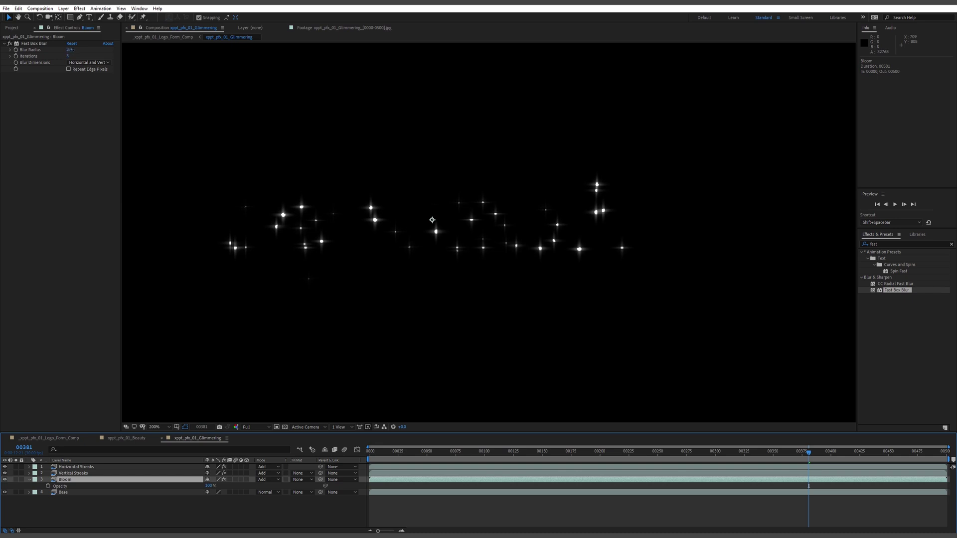
left_click(34, 44)
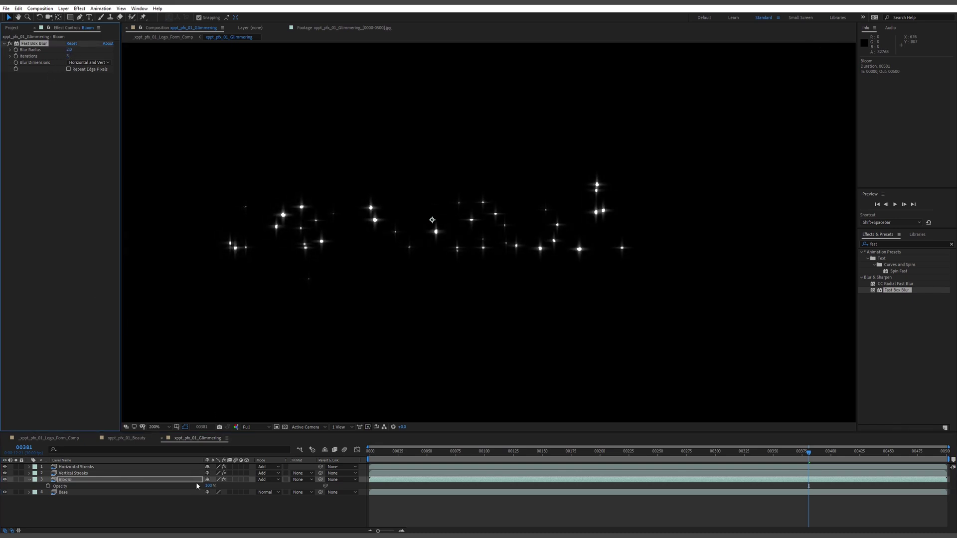
left_click(73, 485)
left_click(128, 492)
left_click(75, 479)
key("t")
- Apply Fast Box Blur to the Base layer with a blur radius of 1 and 1 iteration
left_click(71, 486)
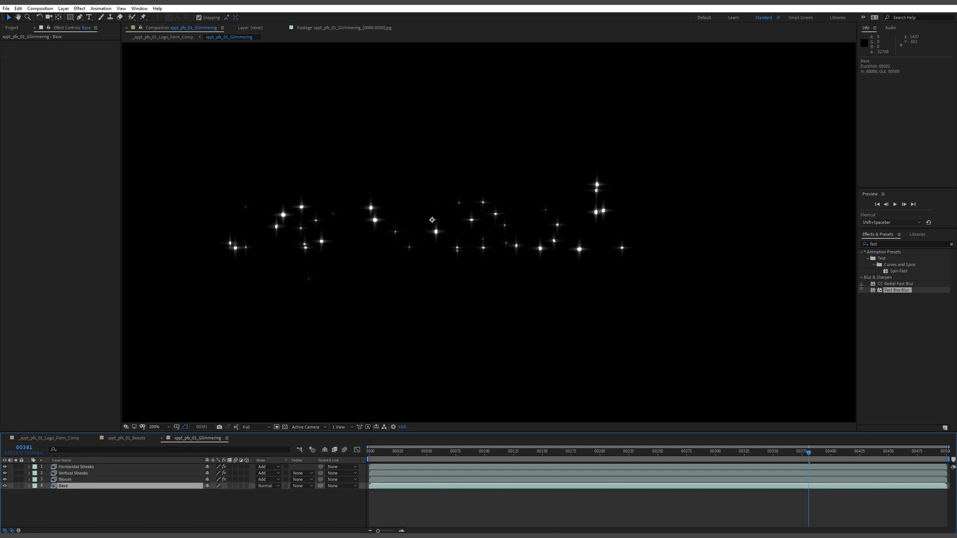
left_click_drag(891, 292, 73, 482)
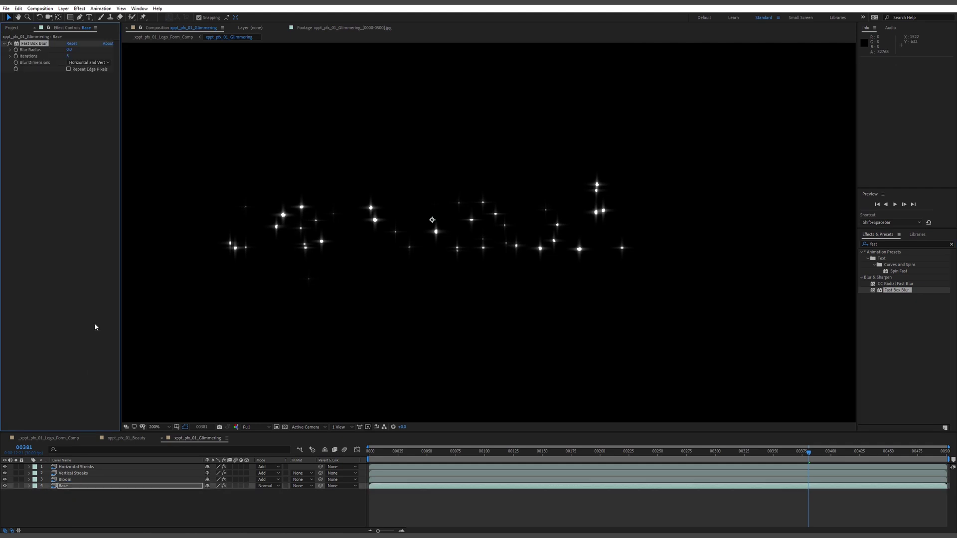
type("1")
key("Return")
left_click(69, 56)
key("Return")
- Return to the Logo_Form_Comp composition and compare the frame with the Glimmering layer hidden and shown
scroll(490, 234, "down", 2)
left_click(673, 218)
key("Tab")
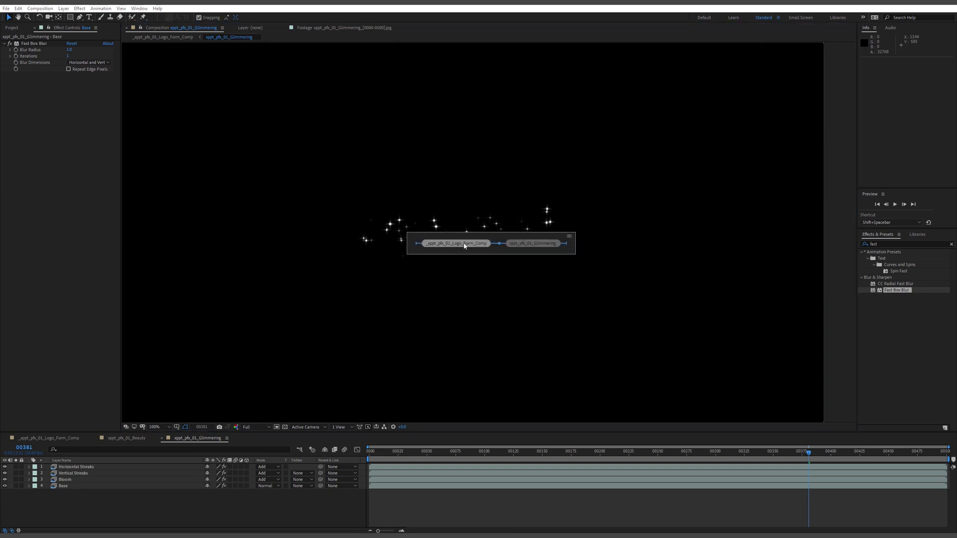
left_click(464, 244)
left_click(444, 500)
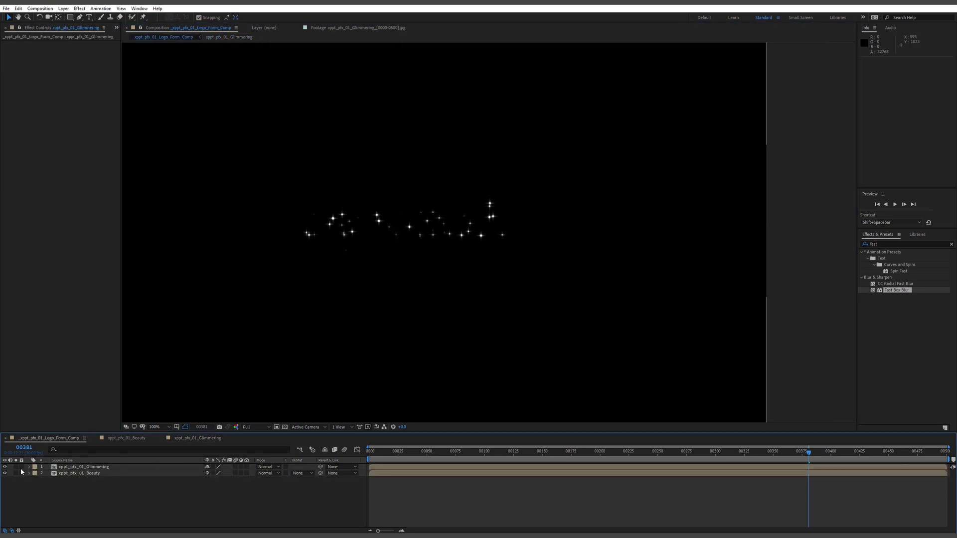
left_click(5, 467)
left_click(5, 467)
left_click(5, 467)
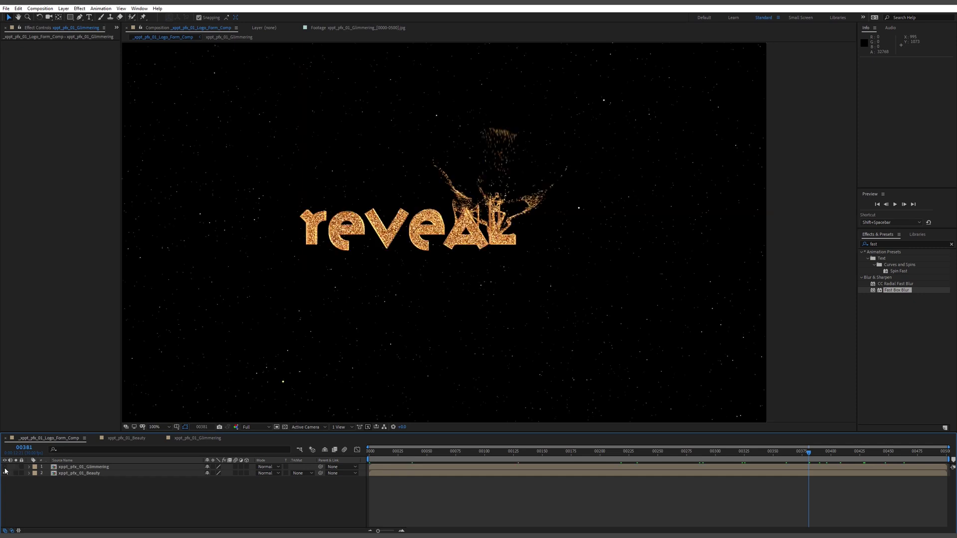
left_click(5, 467)
- Set the Glimmering layer's blending mode to Add and preview the composite from frame 326
left_click(267, 467)
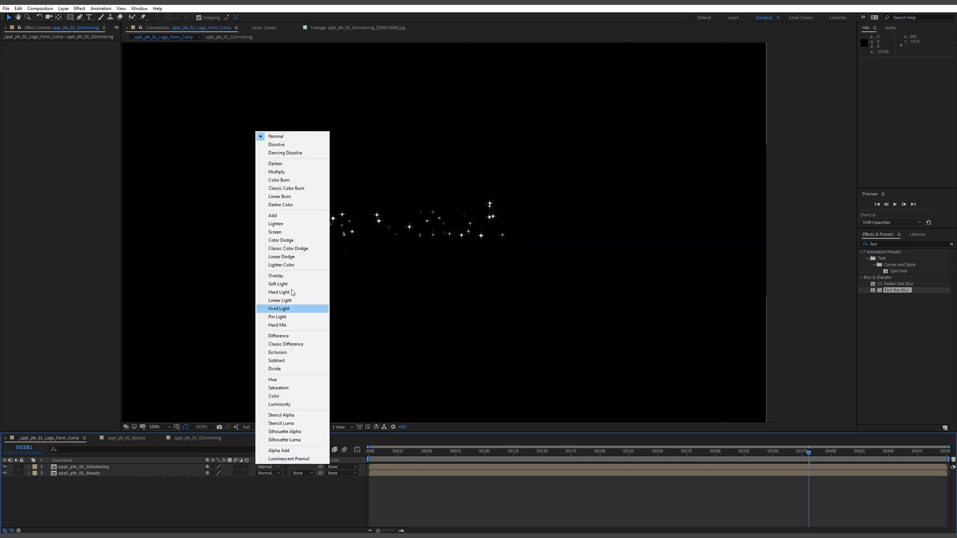
left_click(283, 216)
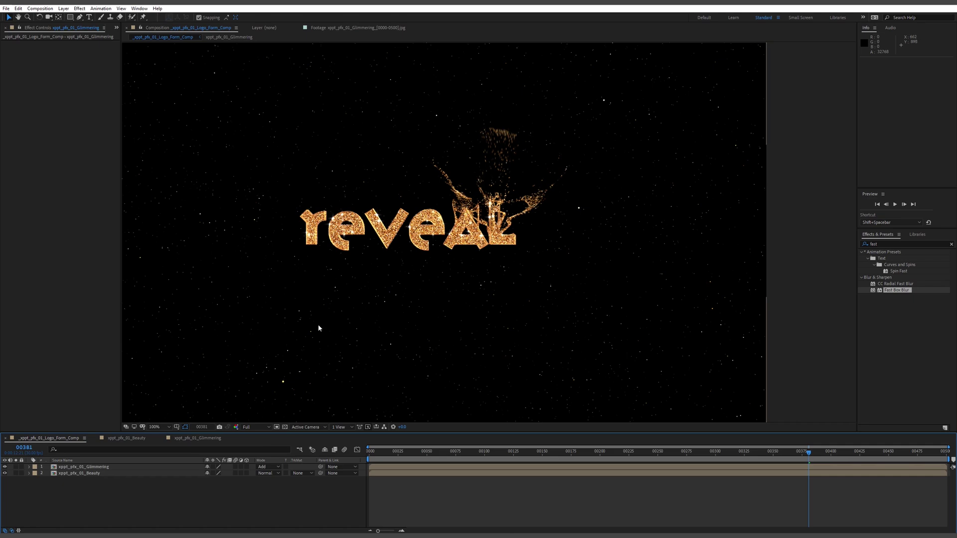
left_click_drag(808, 452, 781, 459)
key("space")
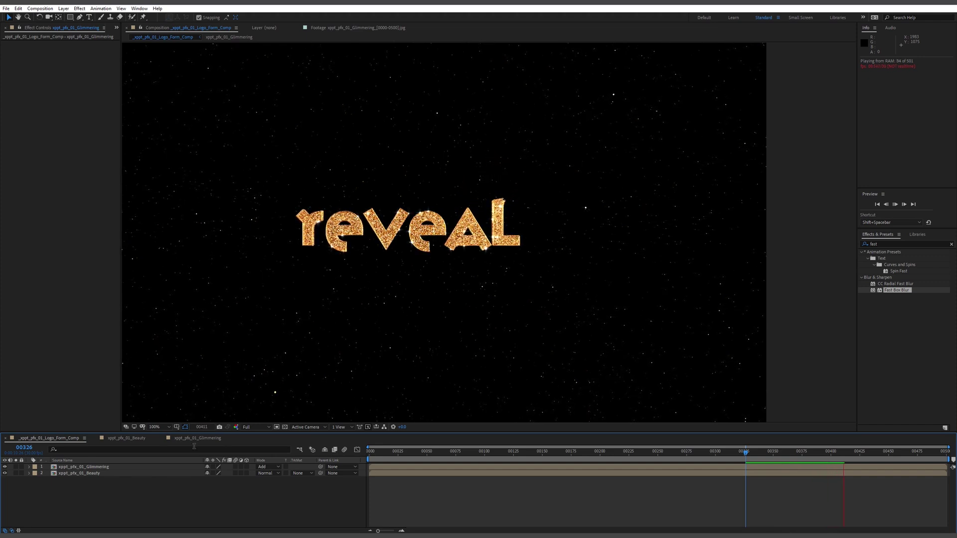
- Open the Glimmering precomp and set the Base layer's opacity to 80%
left_click(98, 468)
double_click(98, 467)
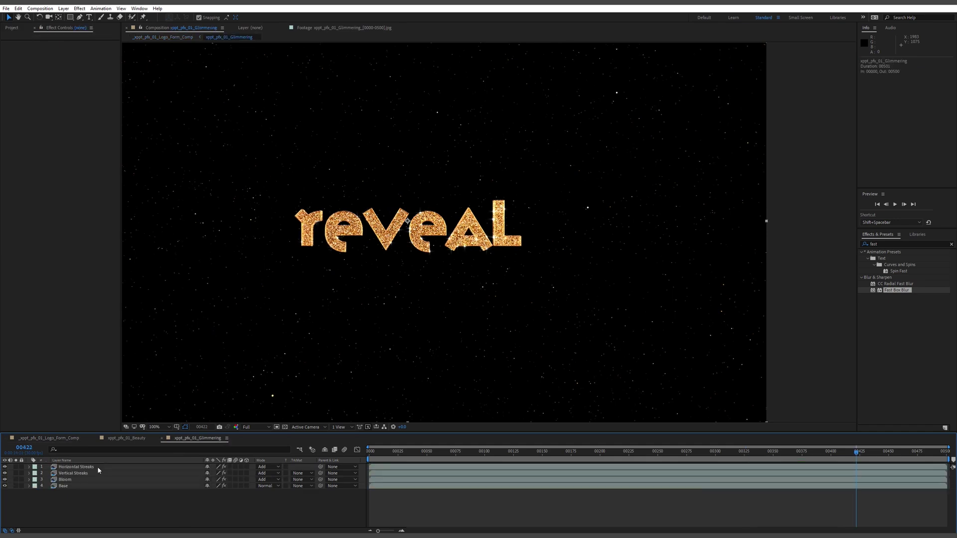
left_click(71, 480)
left_click(69, 486)
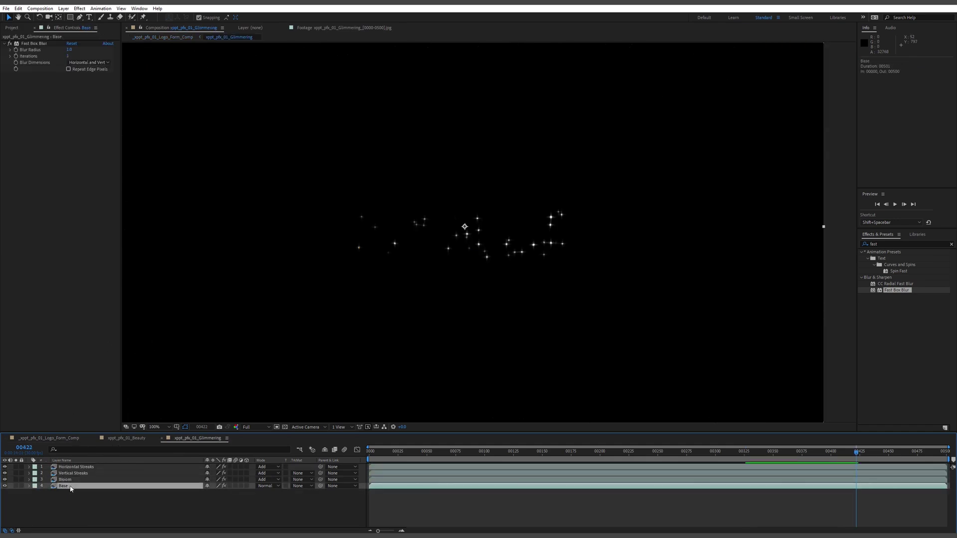
key("t")
left_click_drag(209, 493, 204, 495)
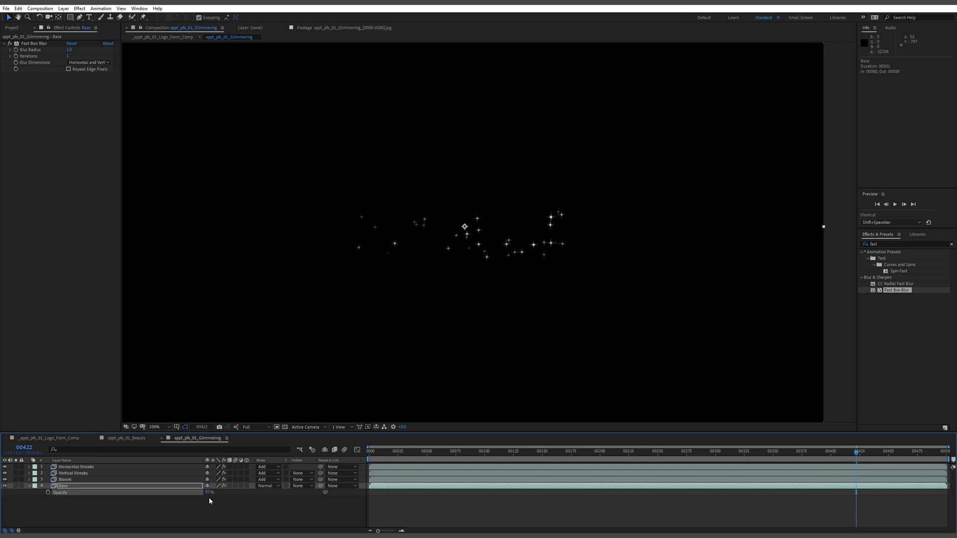
left_click(209, 493)
type("20")
key("Return")
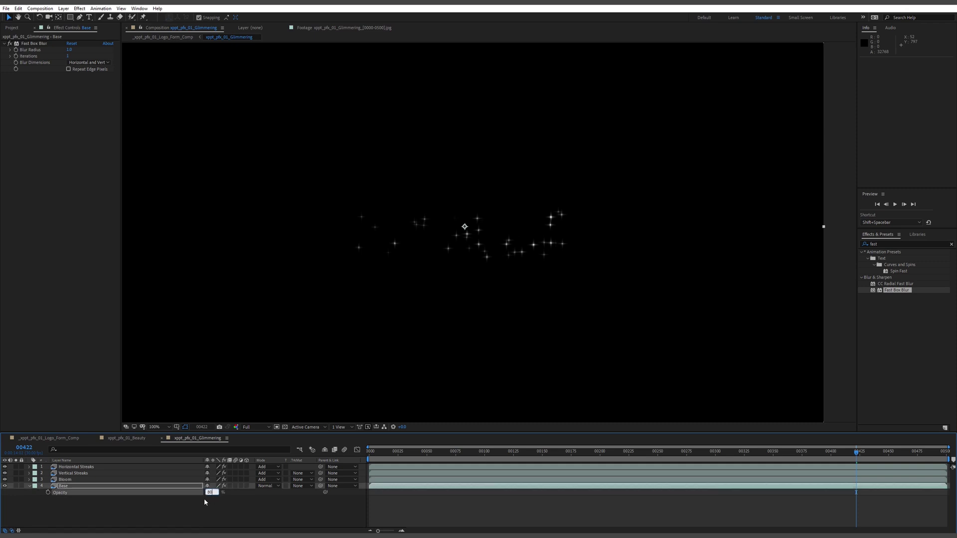
- Compare the glimmers with the Bloom layer hidden and shown
left_click(92, 483)
left_click(4, 480)
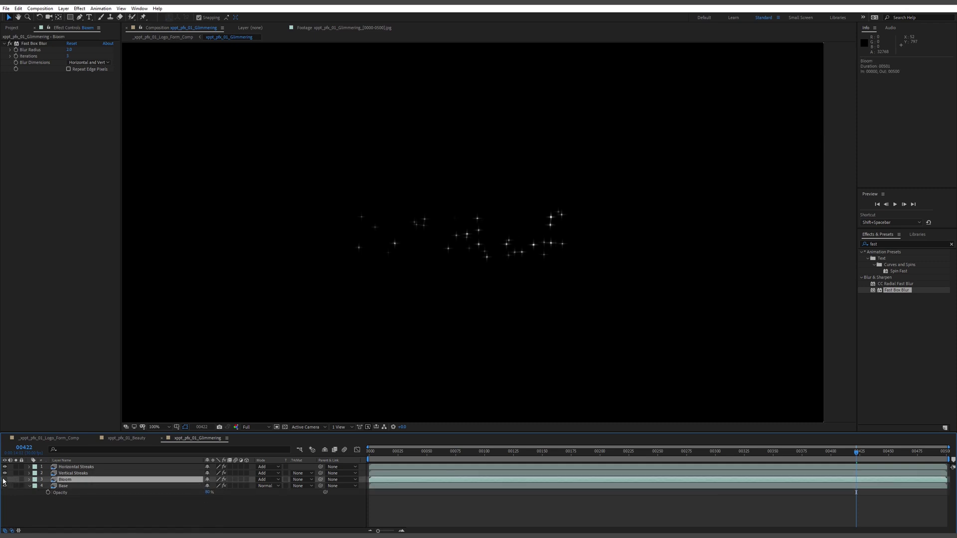
left_click(4, 479)
- Check the opacity of both streak layers and restore the Base layer's opacity to 100%
left_click(73, 467)
left_click(72, 473, "shift")
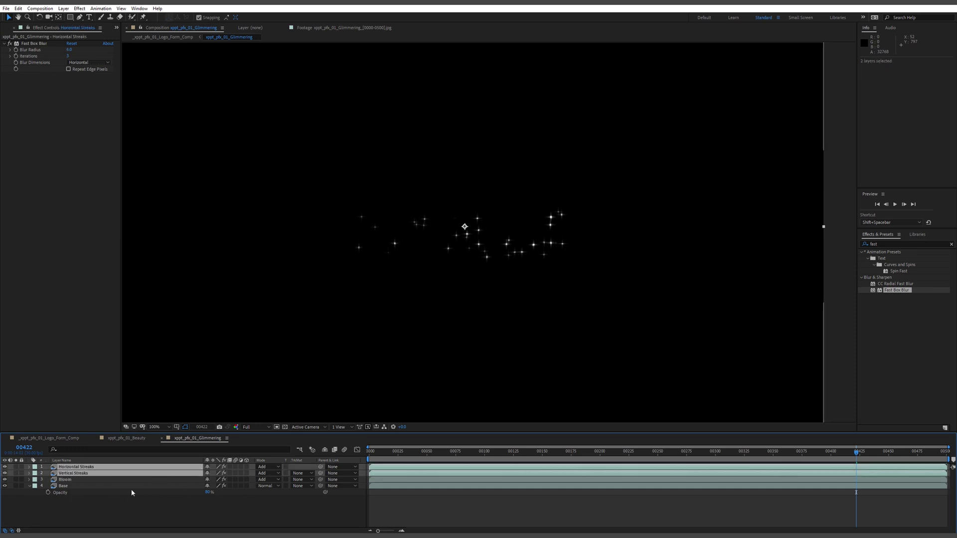
key("t")
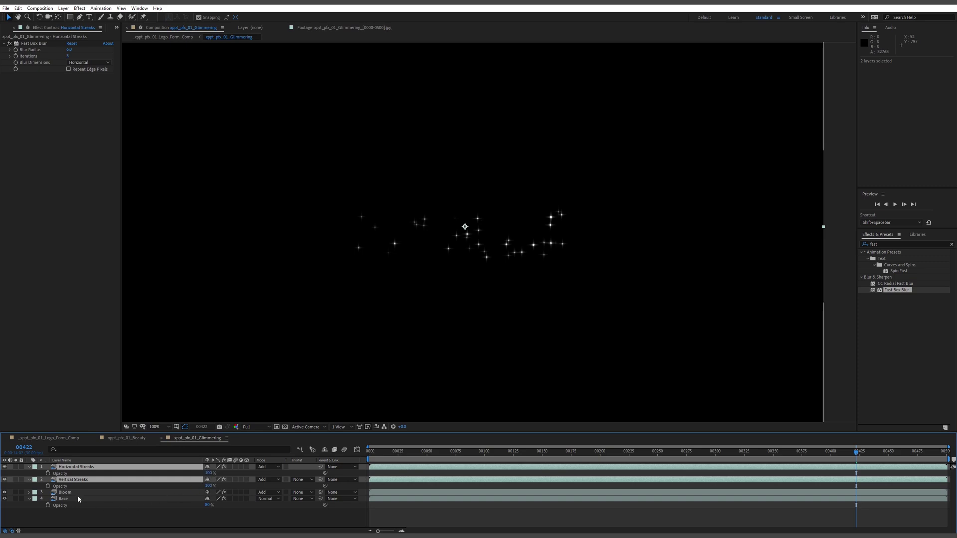
key("t")
left_click_drag(209, 493, 220, 493)
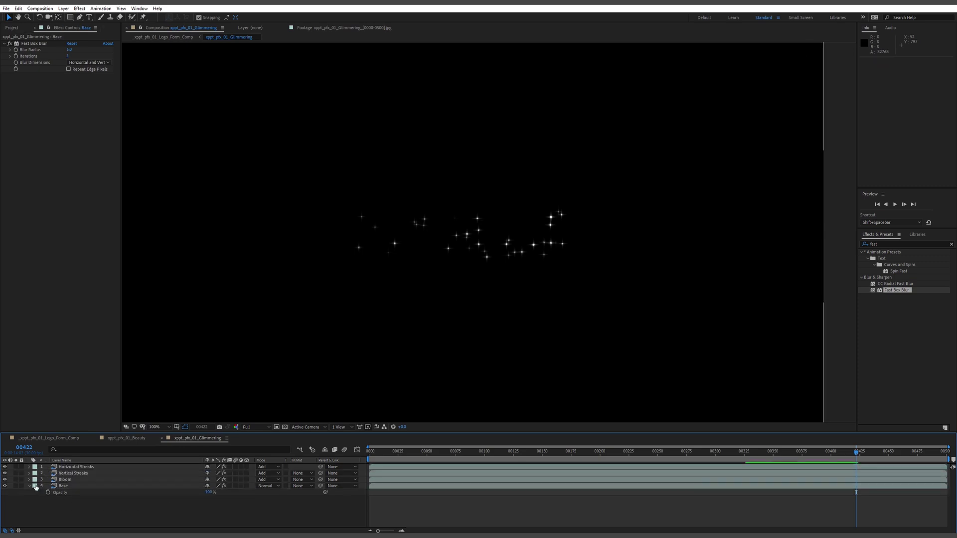
- Lower the opacity of the whole Glimmering layer in the Logo_Form_Comp composition
left_click(126, 438)
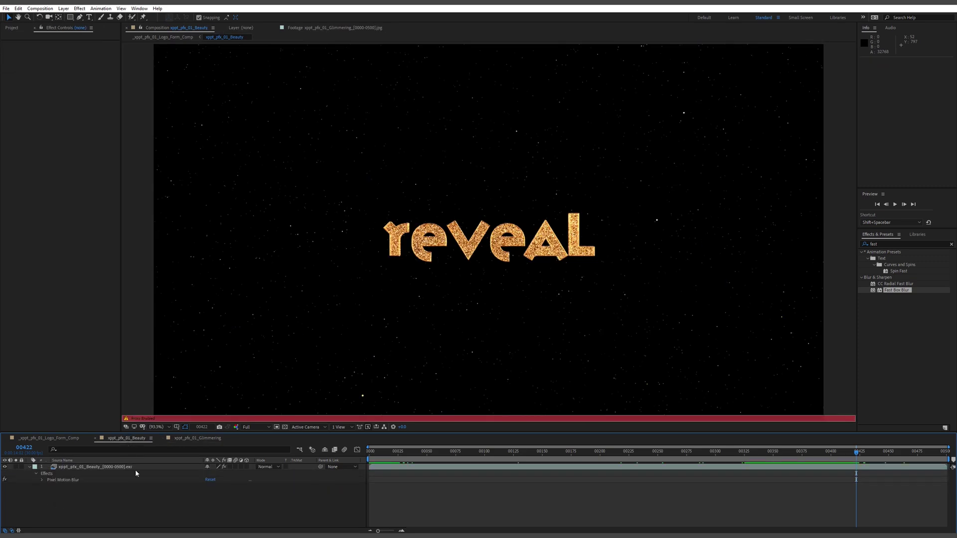
left_click(67, 439)
left_click(117, 489)
left_click(99, 468)
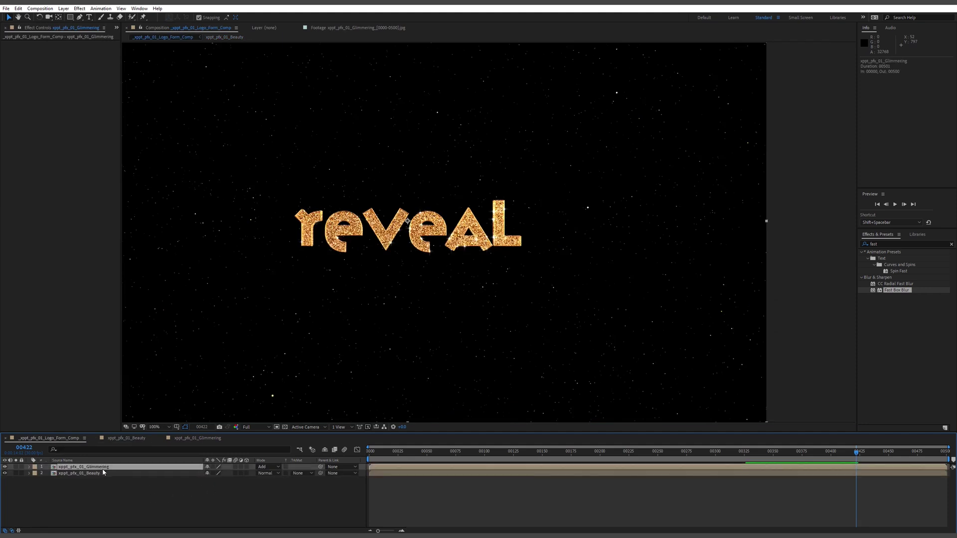
key("t")
left_click_drag(207, 473, 199, 473)
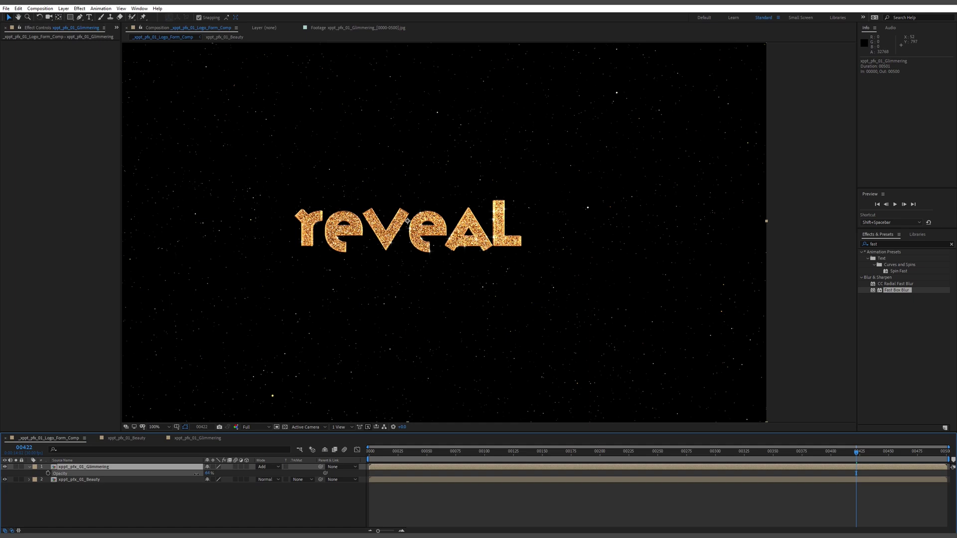
- Preview the glimmers on the finished logo from frame 454
left_click_drag(394, 451, 892, 452)
key("space")
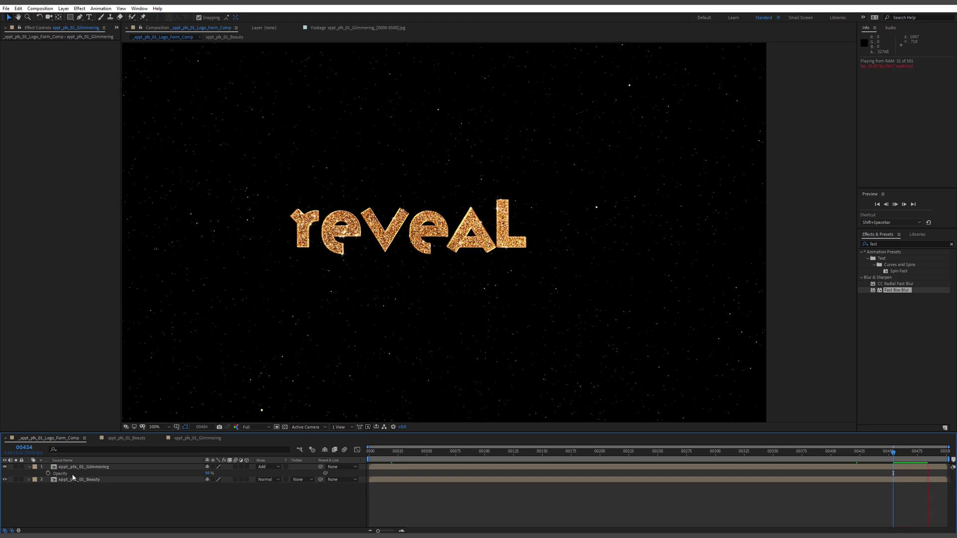
key("space")
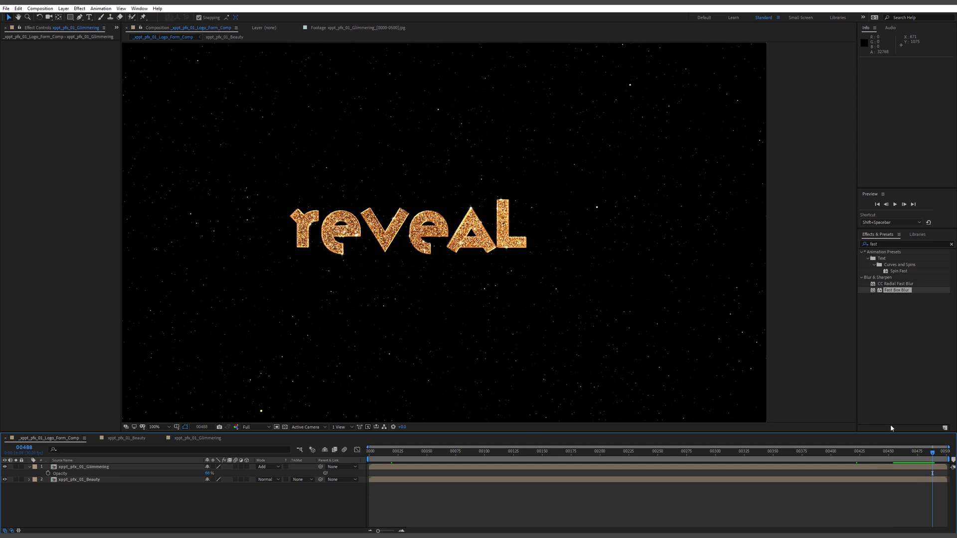
- Preview the earlier particle swirl from frame 213 and the logo formation from frame 380
left_click_drag(926, 458, 715, 461)
left_click(628, 460)
left_click_drag(628, 460, 615, 460)
key("space")
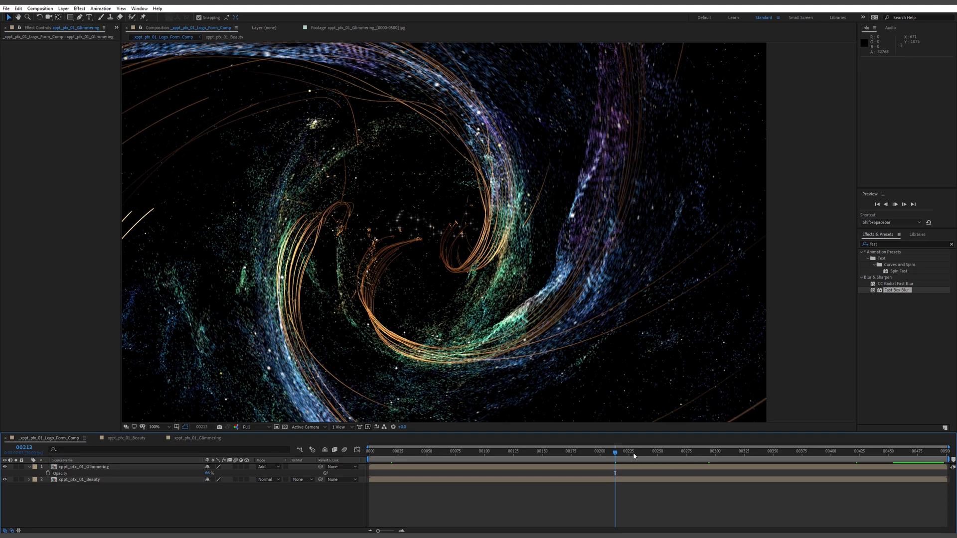
left_click_drag(663, 455, 801, 456)
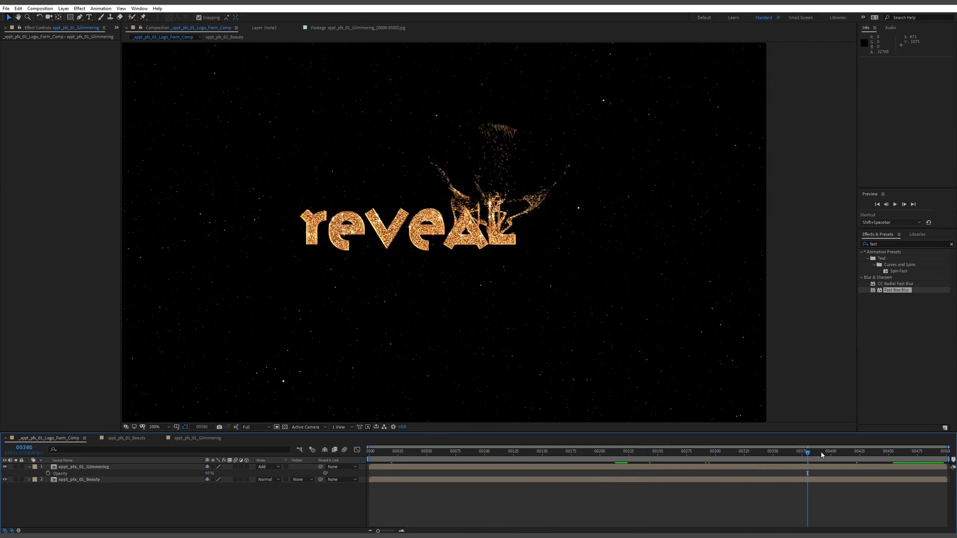
key("space")
- Find the Tint effect and apply it to the Glimmering layer
left_click(74, 467)
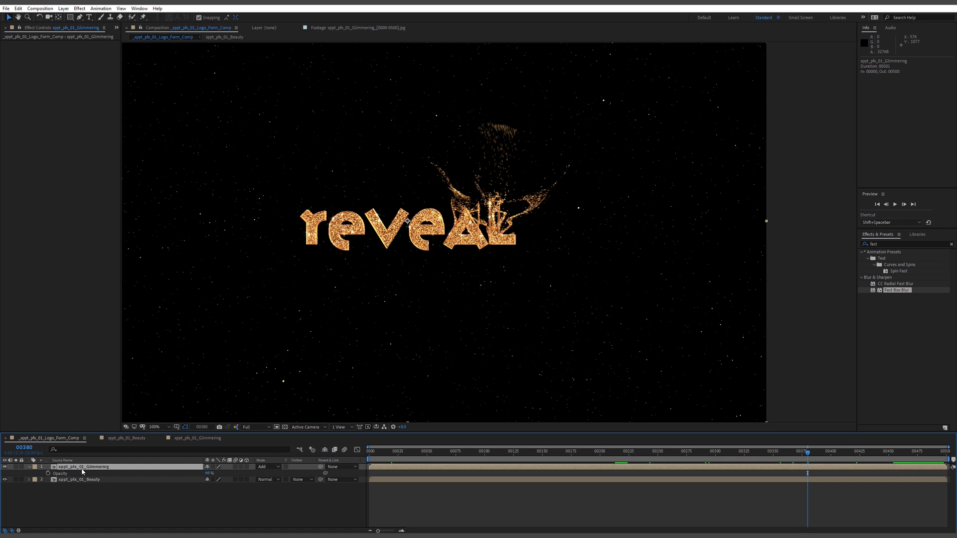
left_click(894, 244)
type("ti")
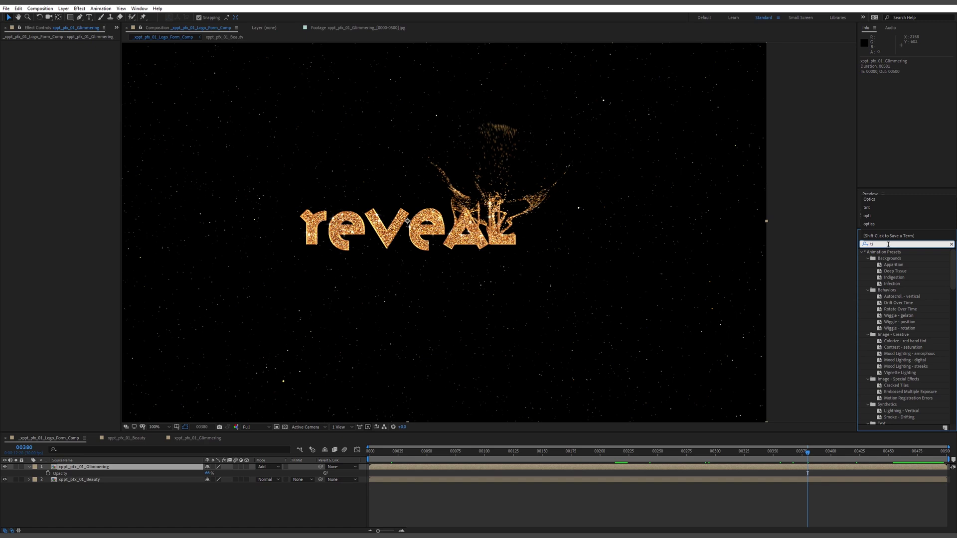
type("nt")
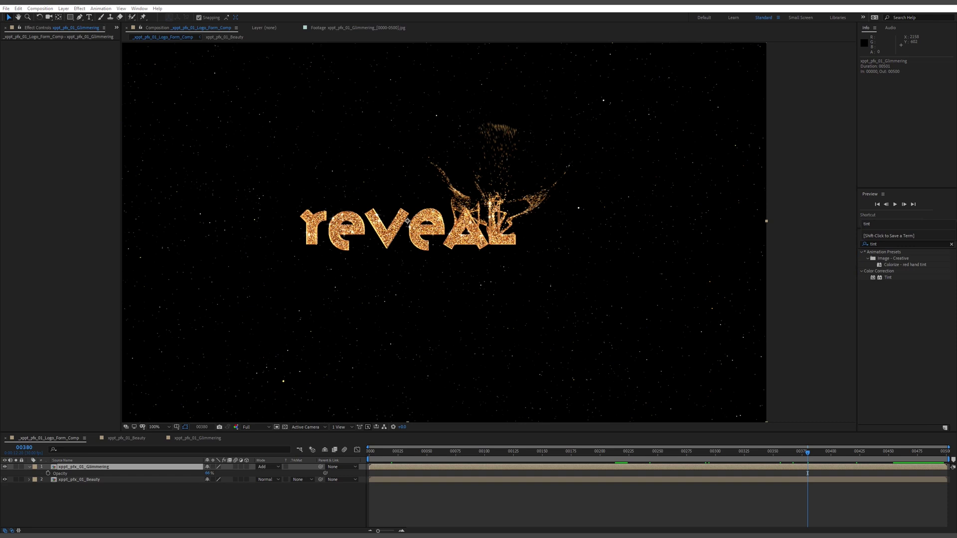
left_click_drag(888, 279, 165, 475)
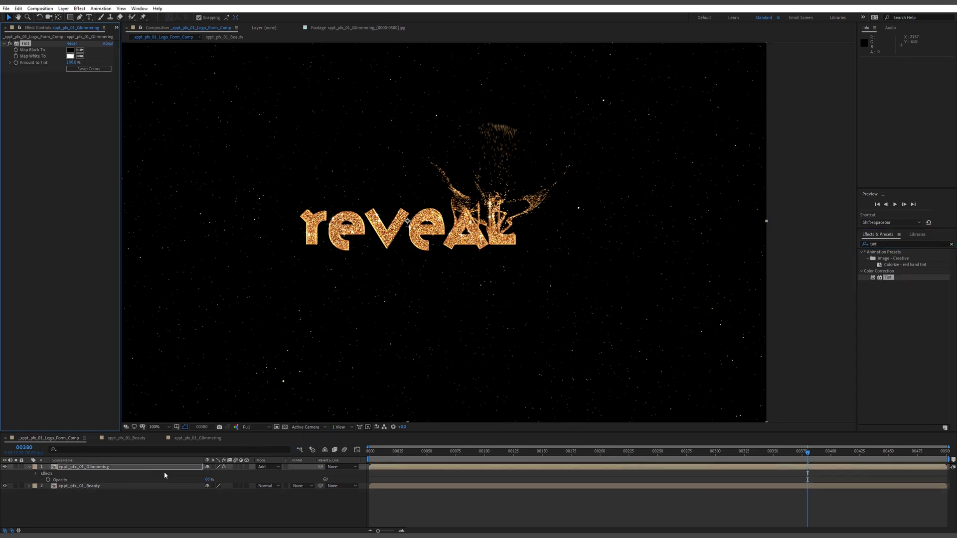
- Set the Tint effect's Map White To colour on the Glimmering layer to a very pale orange-yellow
left_click(70, 56)
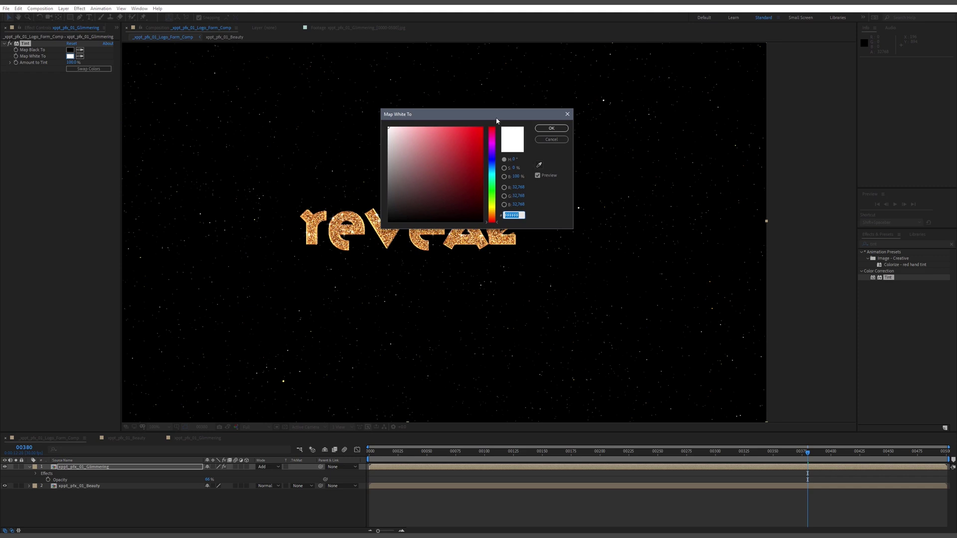
left_click_drag(496, 115, 612, 70)
left_click_drag(609, 167, 609, 172)
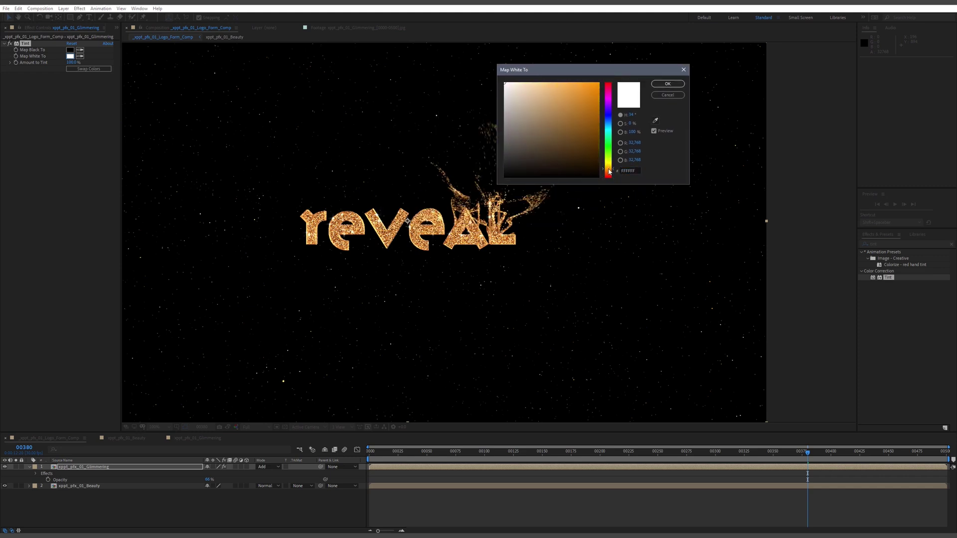
left_click_drag(610, 171, 611, 170)
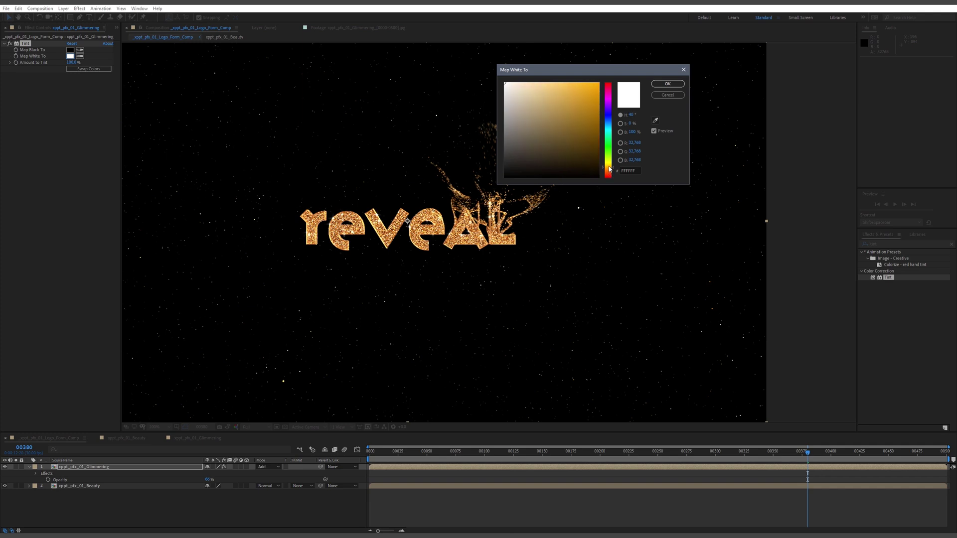
mouse_move(537, 91)
left_mouse_down()
mouse_move(532, 82)
mouse_move(573, 83)
mouse_move(534, 91)
mouse_move(524, 82)
left_mouse_up()
left_click(668, 83)
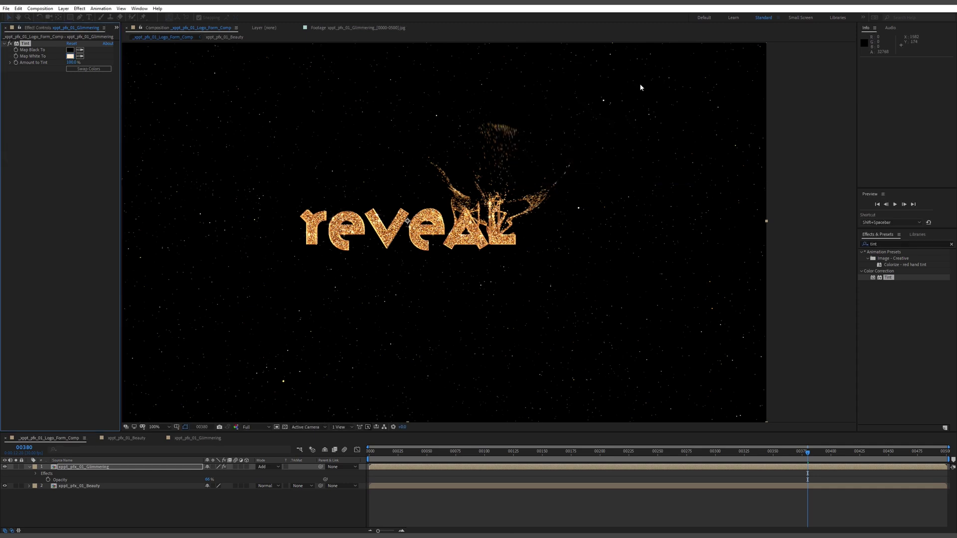
- Scrub back to the forming logo at frame 307 and preview the tinted glimmers from frame 391
left_click(831, 452)
left_click_drag(839, 455, 724, 444)
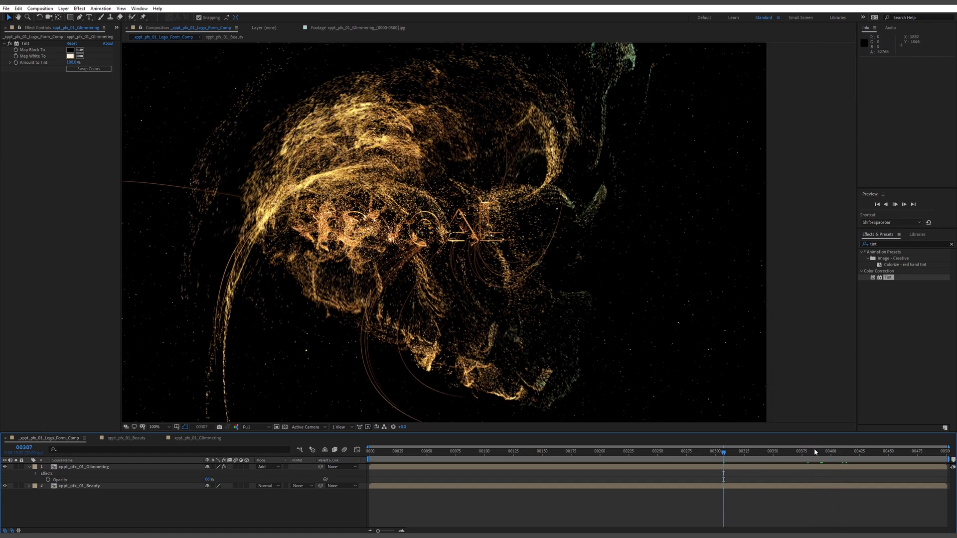
left_click(820, 452)
key("space")
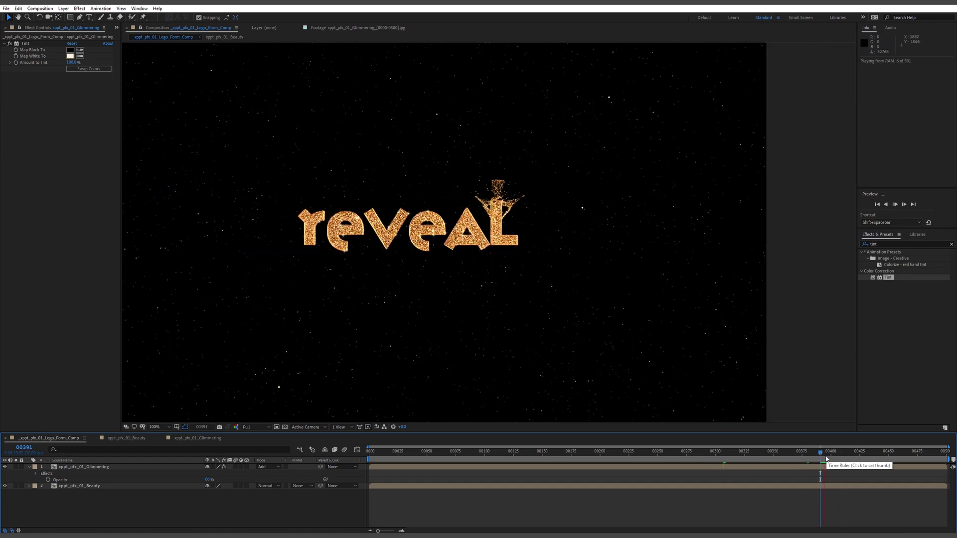
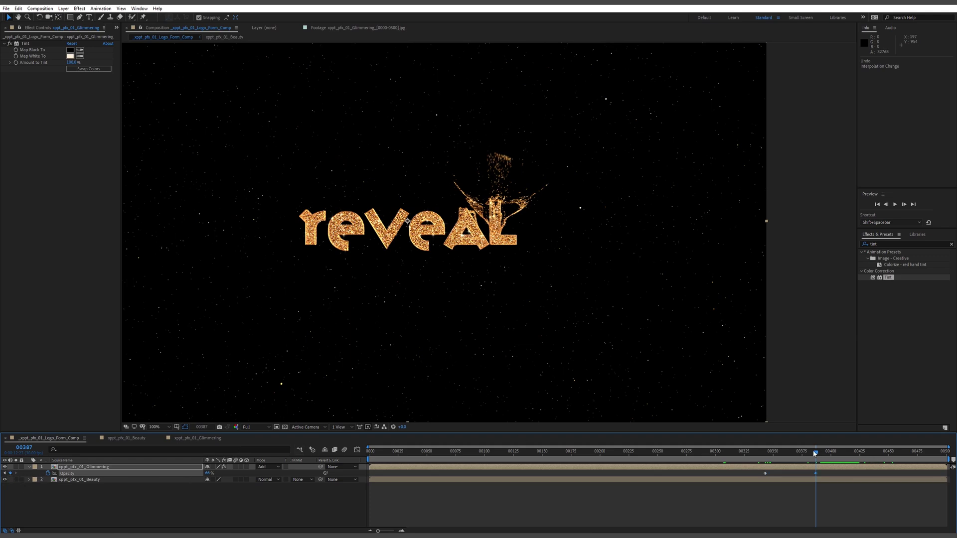
- Preview the glimmers' opacity fade from its first keyframe at frame 343
key("j")
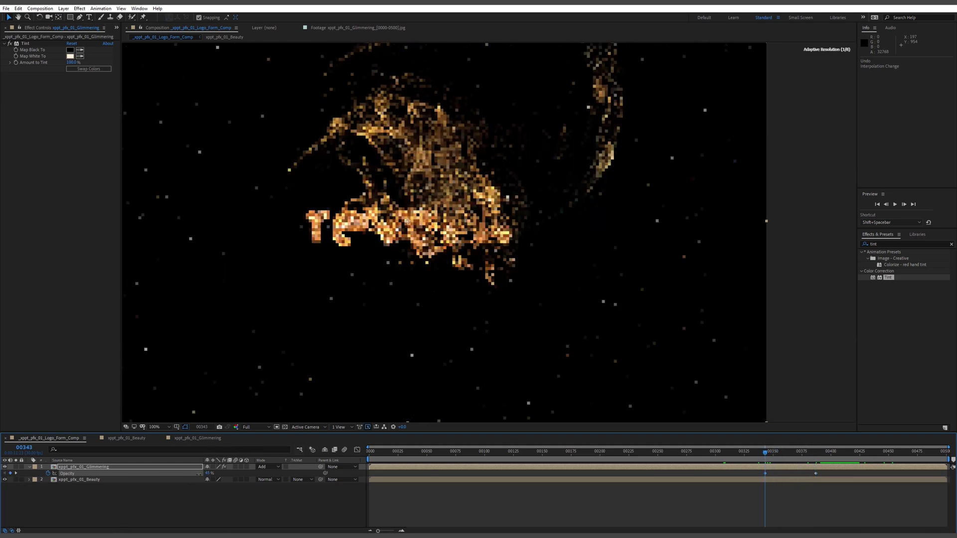
left_click(738, 501)
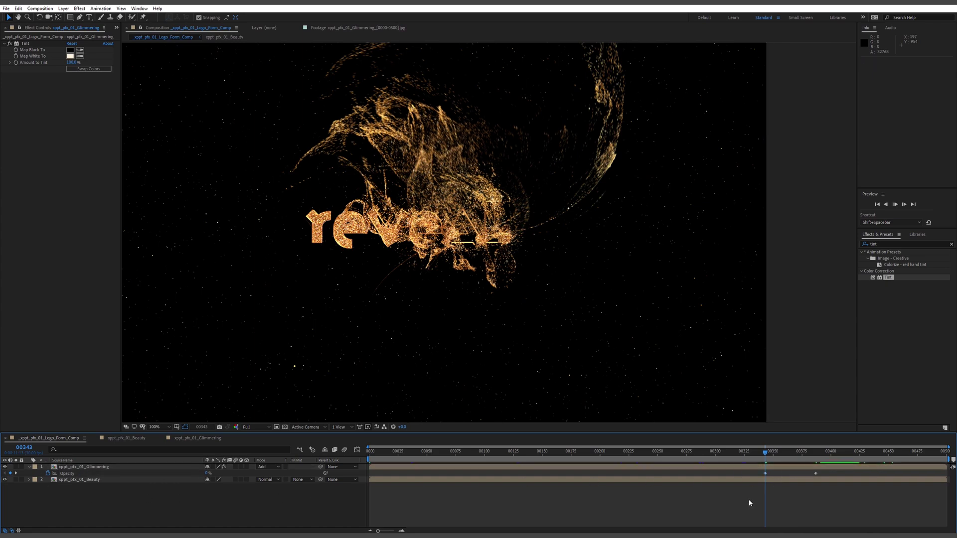
key("space")
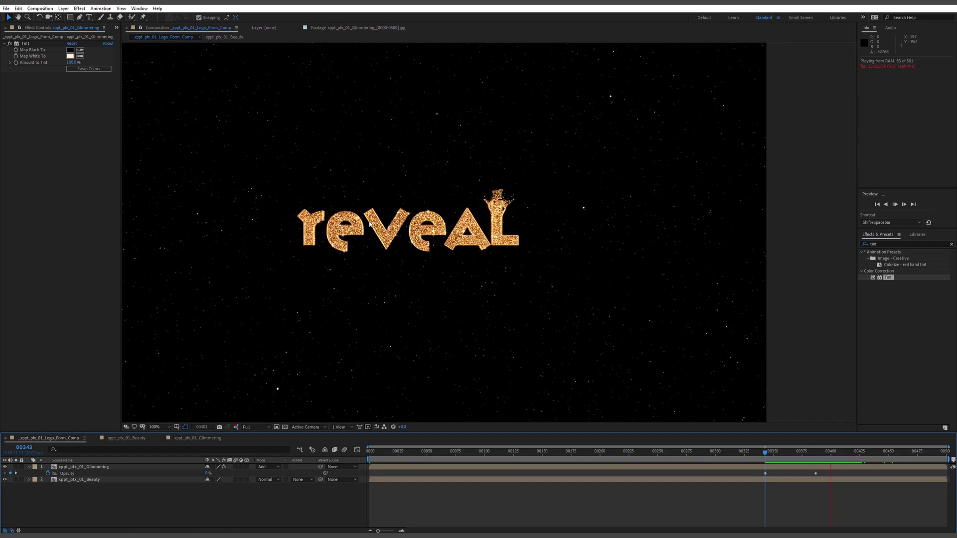
- Move the Glimmering layer's first opacity keyframe to frame 318 and play the fade from there
left_click(763, 473)
left_click_drag(763, 473, 737, 473)
left_click(736, 451)
key("space")
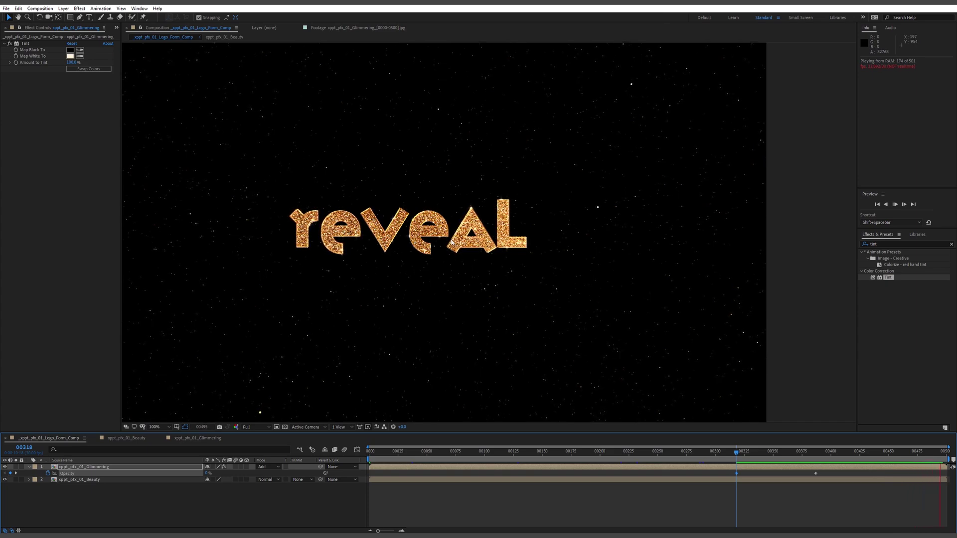
- Review the glimmer fade around its two keyframes and scrub back through the earlier particle swirl
left_click(735, 454)
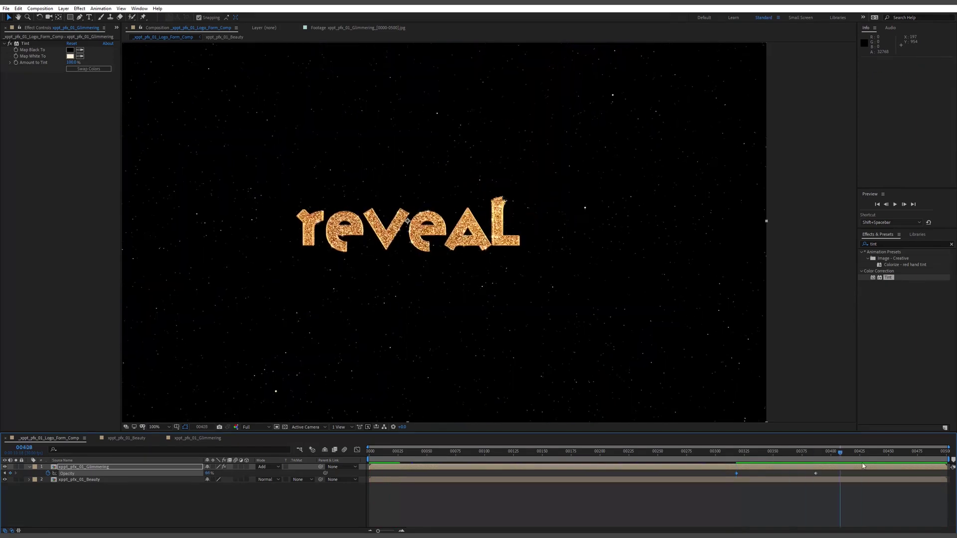
left_click_drag(736, 459, 747, 483)
key("space")
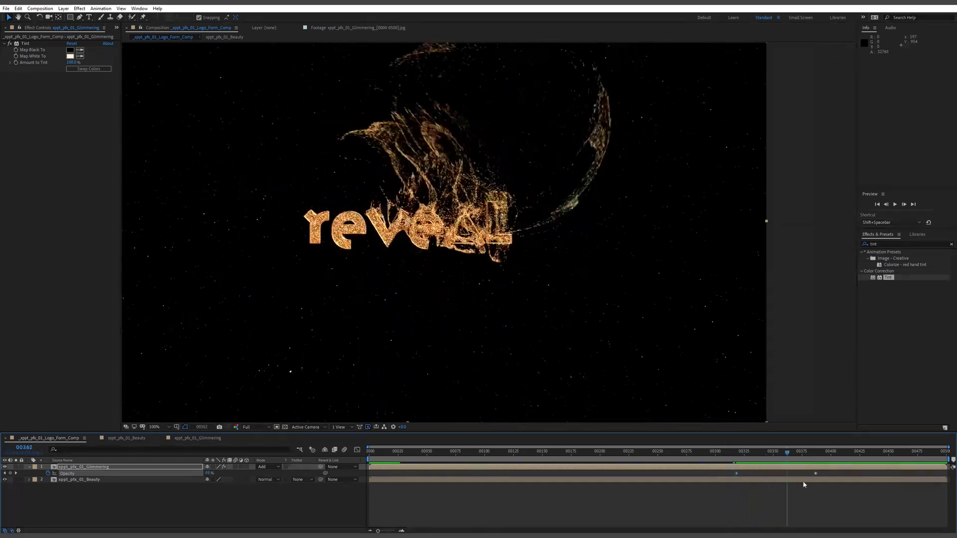
left_click_drag(820, 457, 432, 446)
key("space")
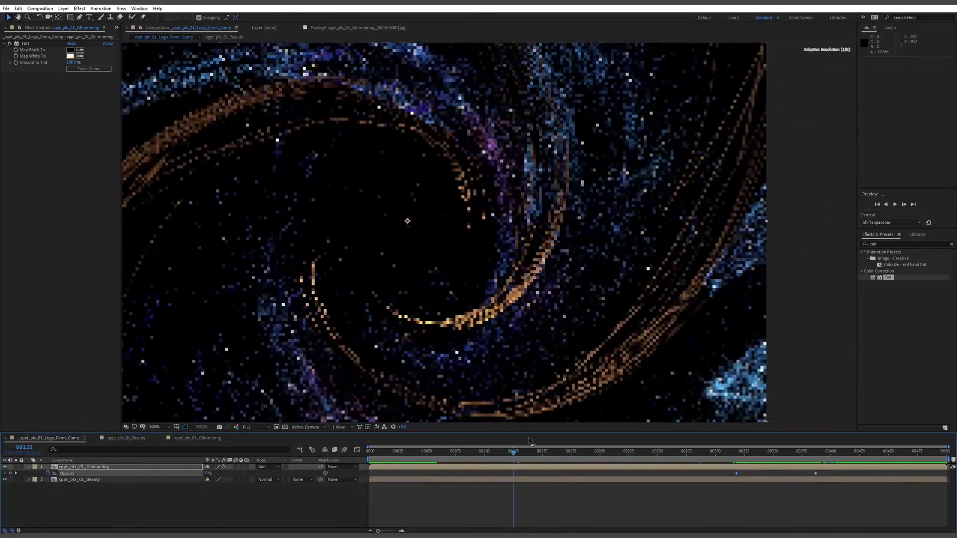
- Trim the start of the Glimmering layer to the first opacity keyframe at frame 318 and preview the result
left_click_drag(580, 451, 736, 473)
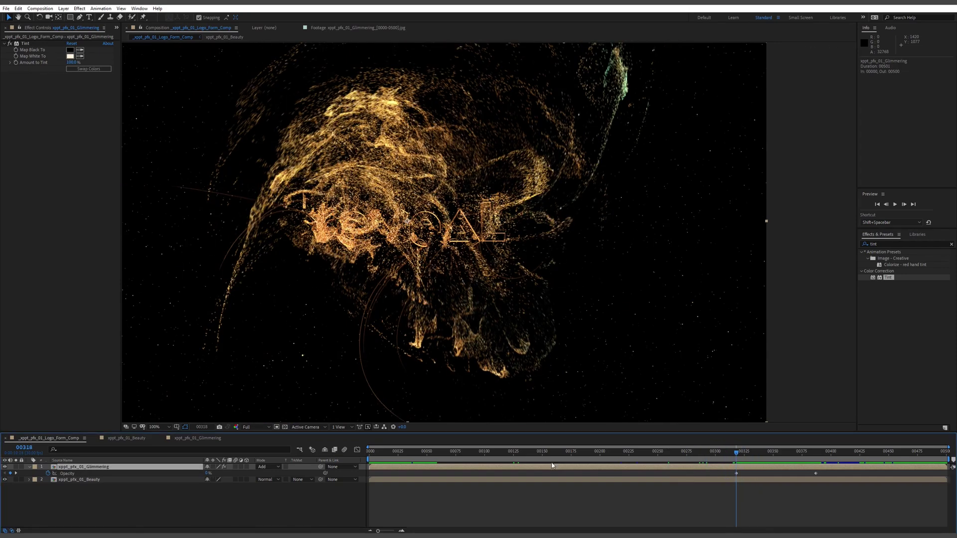
left_click_drag(369, 466, 731, 460)
key("space")
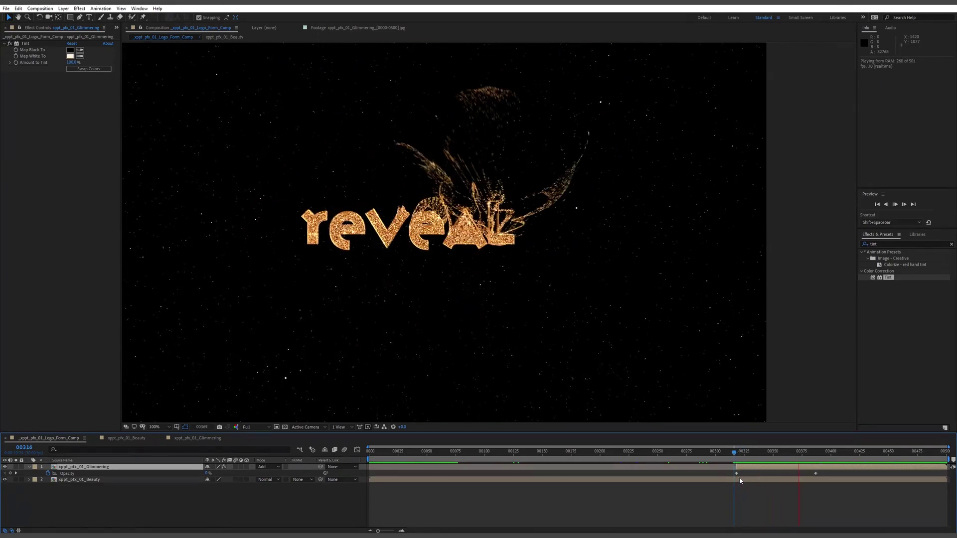
left_click(740, 498)
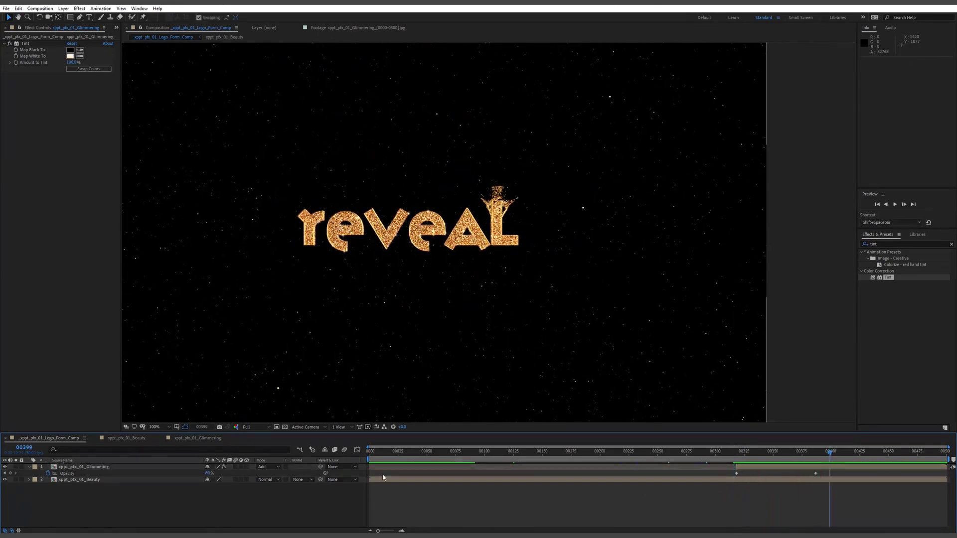
- Collapse the Glimmering layer's properties and add a new adjustment layer above both precomps
left_click(80, 479)
left_click(46, 467)
left_click(29, 467)
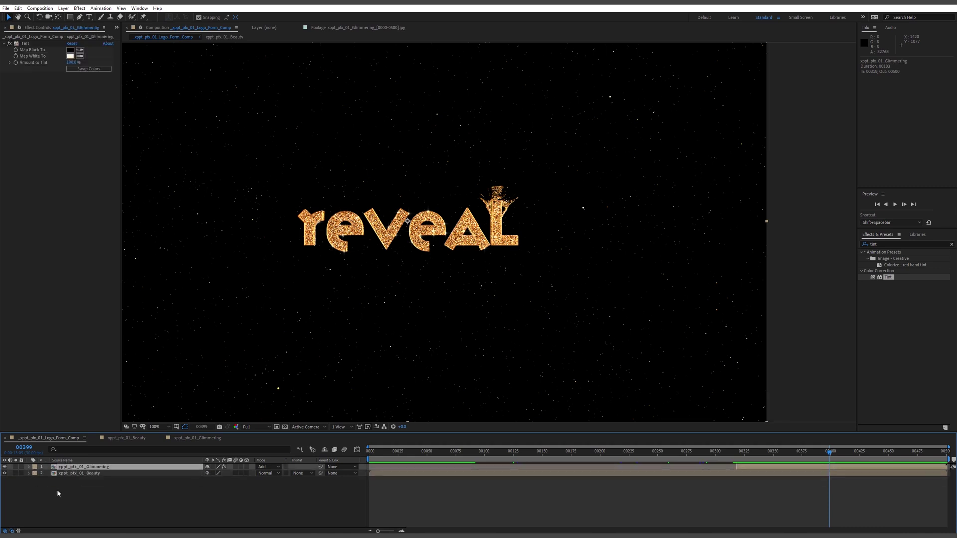
key("ctrl+Down")
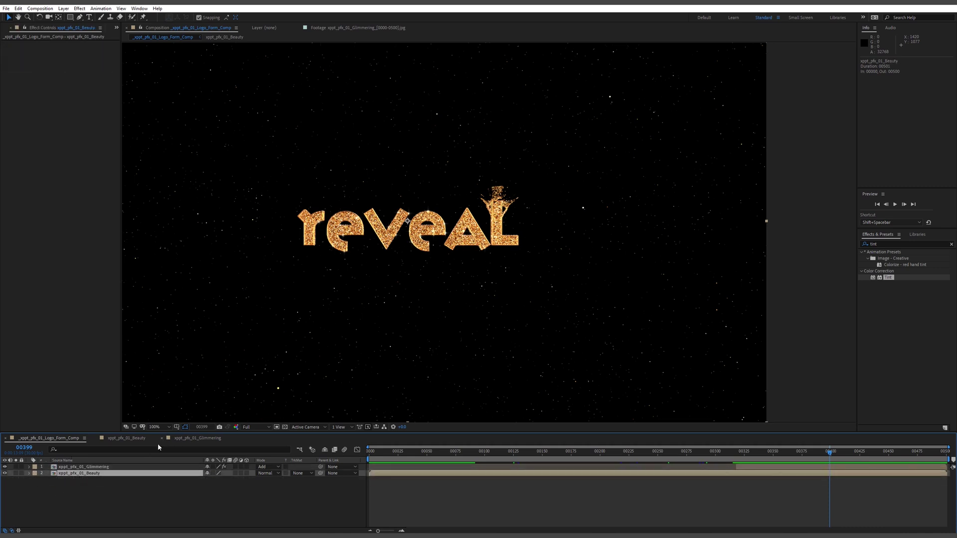
left_click(88, 481)
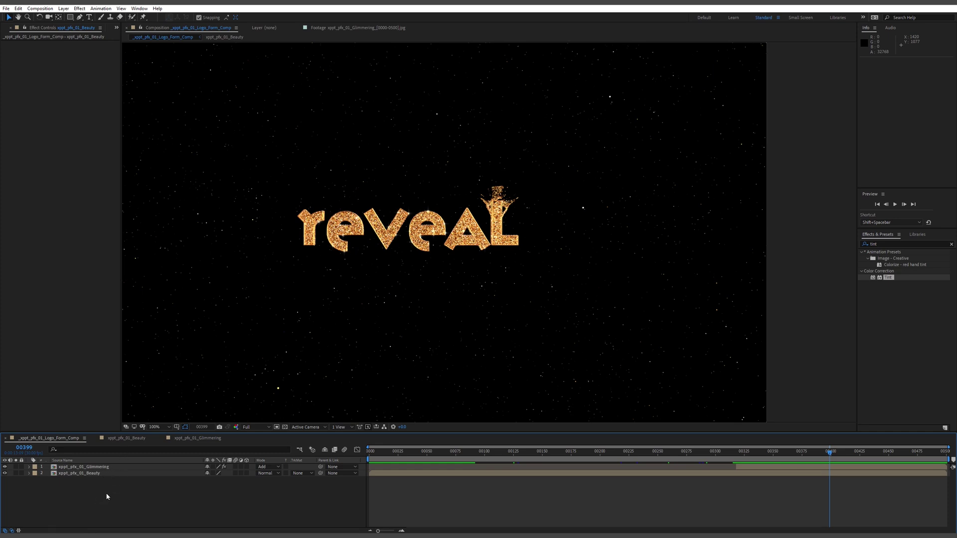
key("ctrl+alt+y")
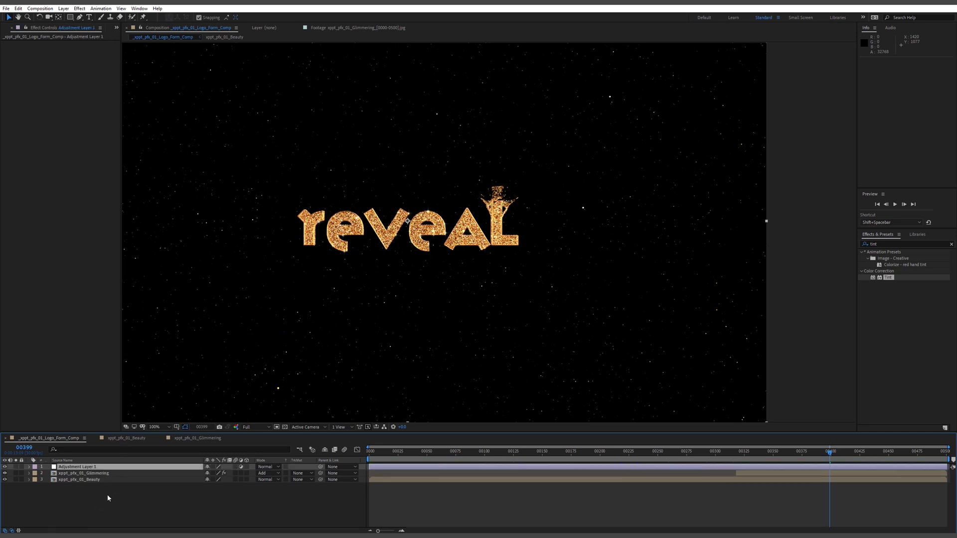
- Find the Glow effect and apply it to the new adjustment layer
left_click(96, 469)
left_click(884, 244)
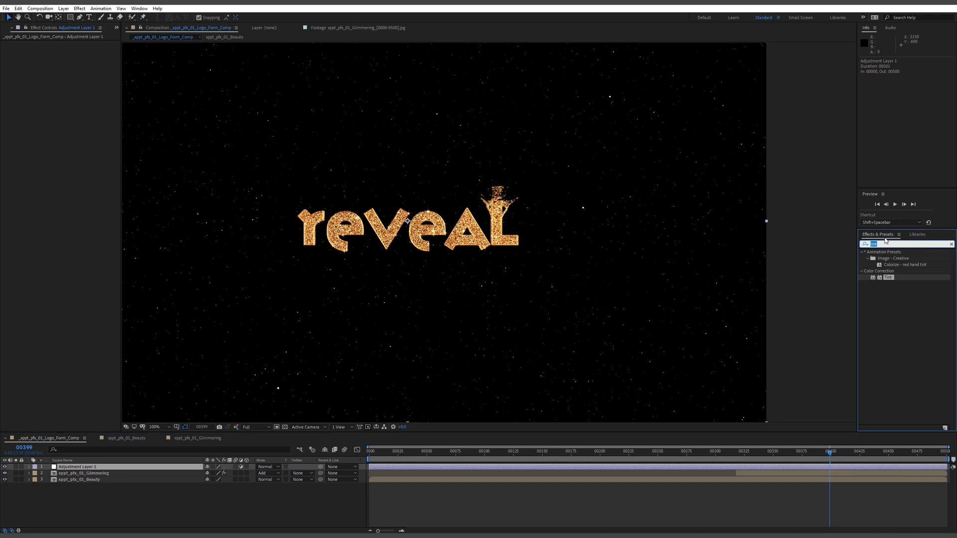
type("glow")
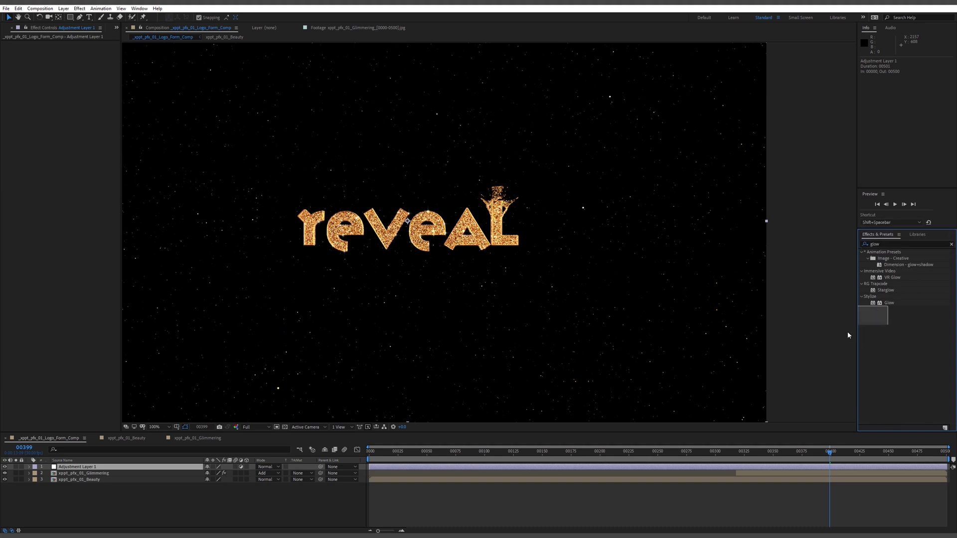
left_click_drag(885, 304, 94, 468)
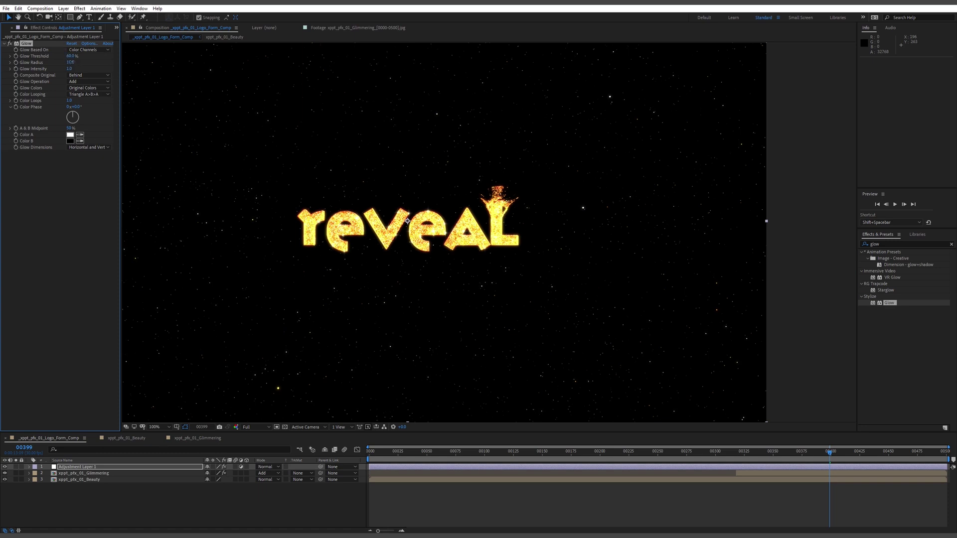
- Widen the Glow radius to about 382 and set its threshold to about 64.3% and intensity to 0.5
left_click_drag(70, 63, 231, 72)
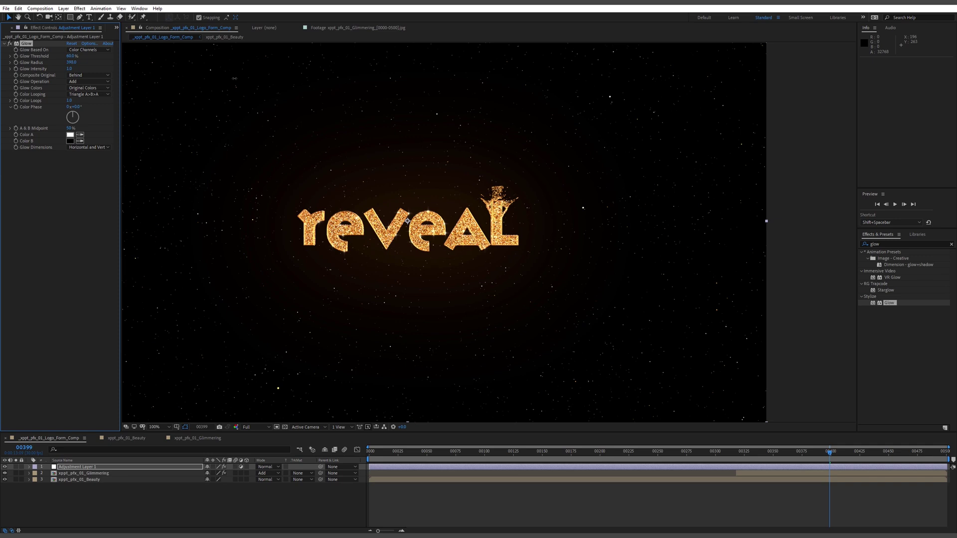
left_click_drag(74, 56, 52, 56)
left_click(72, 63)
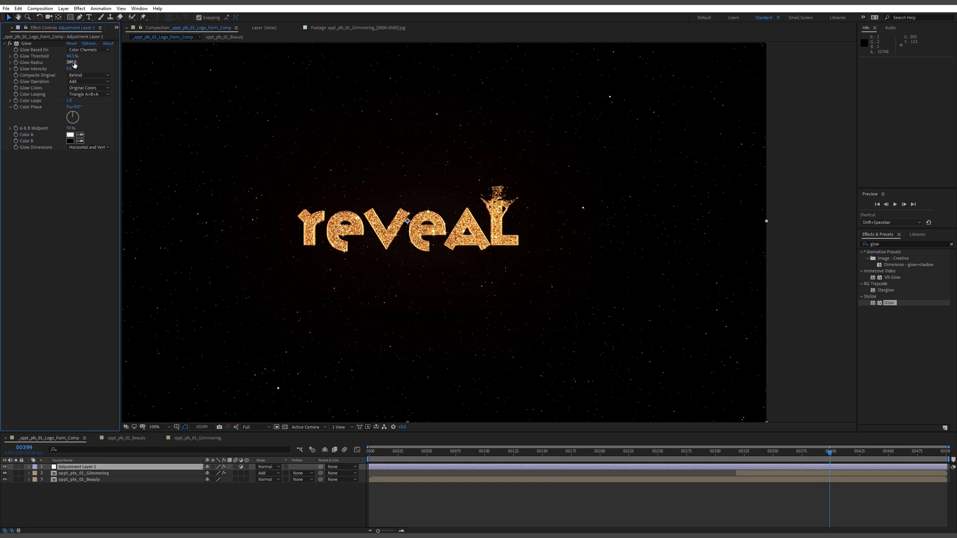
key("Return")
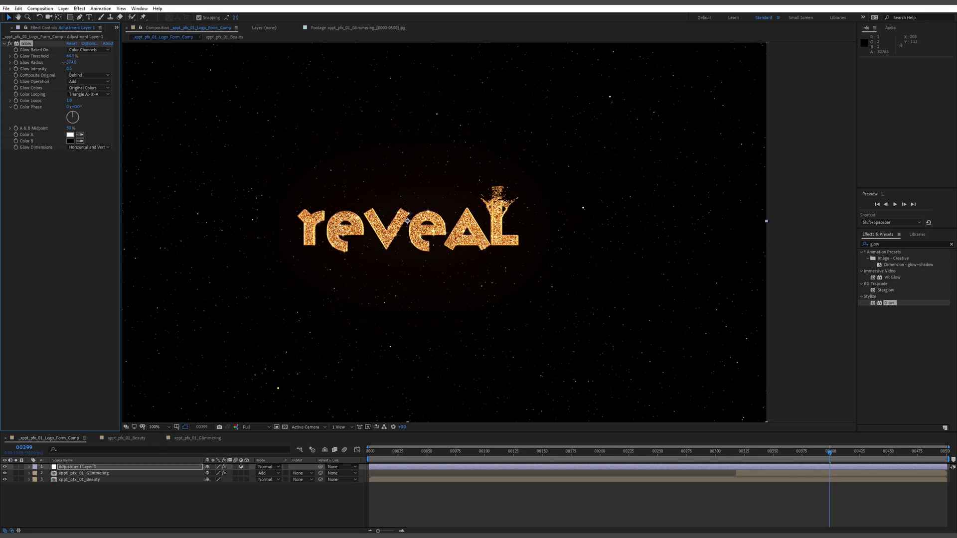
- Scrub back to the particle swirl at frame 219 to check the glow there
left_click(747, 453)
left_click_drag(740, 456, 556, 444)
left_click(626, 453)
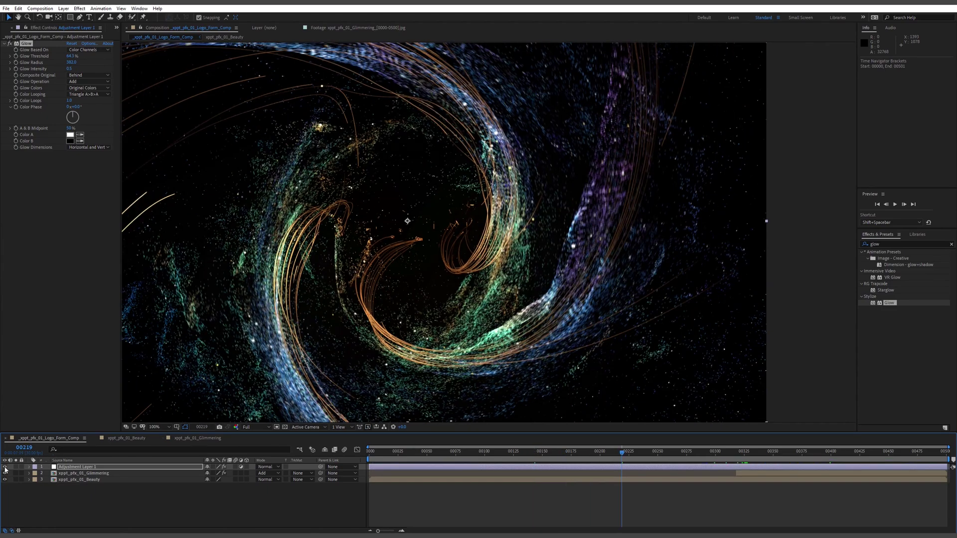
- Try a much higher Glow intensity on the swirl and on the forming logo at frame 343
left_click(58, 469)
left_click_drag(68, 68, 726, 319)
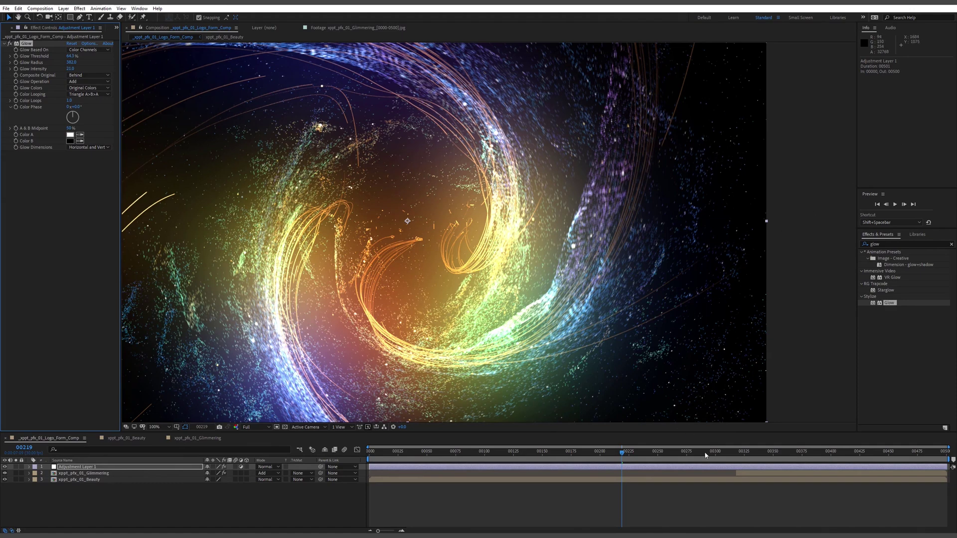
left_click_drag(706, 454, 770, 455)
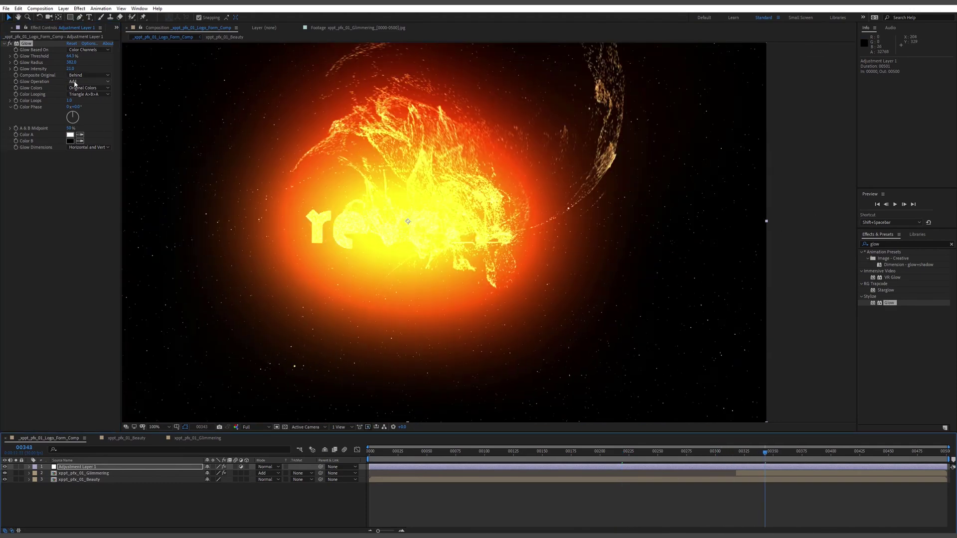
key("ctrl+z")
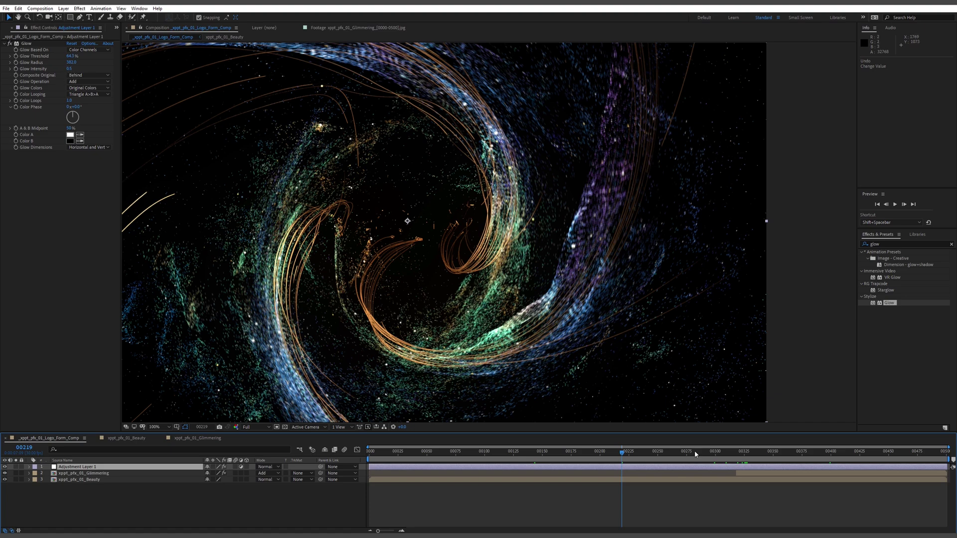
- Check the subtle glow on the logo from its formation through frame 463
left_click_drag(699, 454, 773, 455)
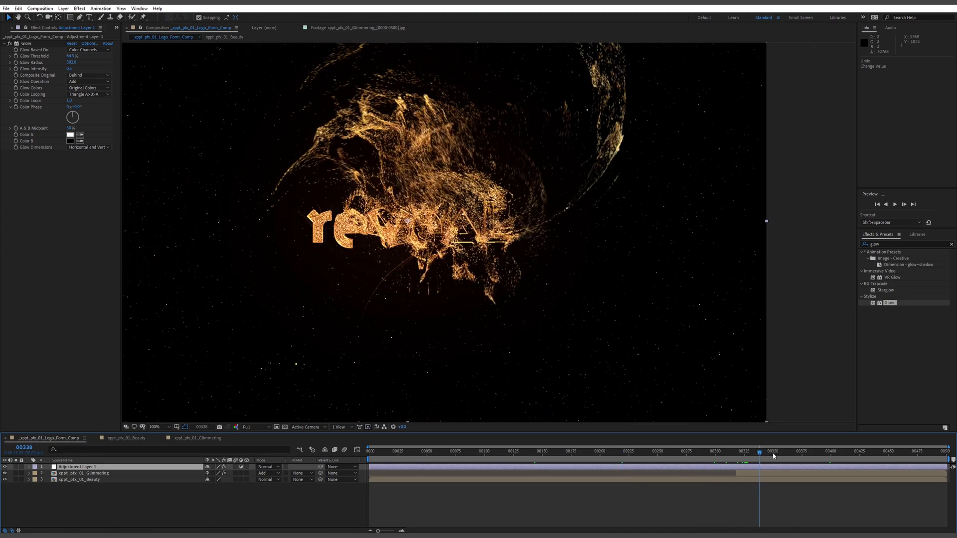
left_click(803, 451)
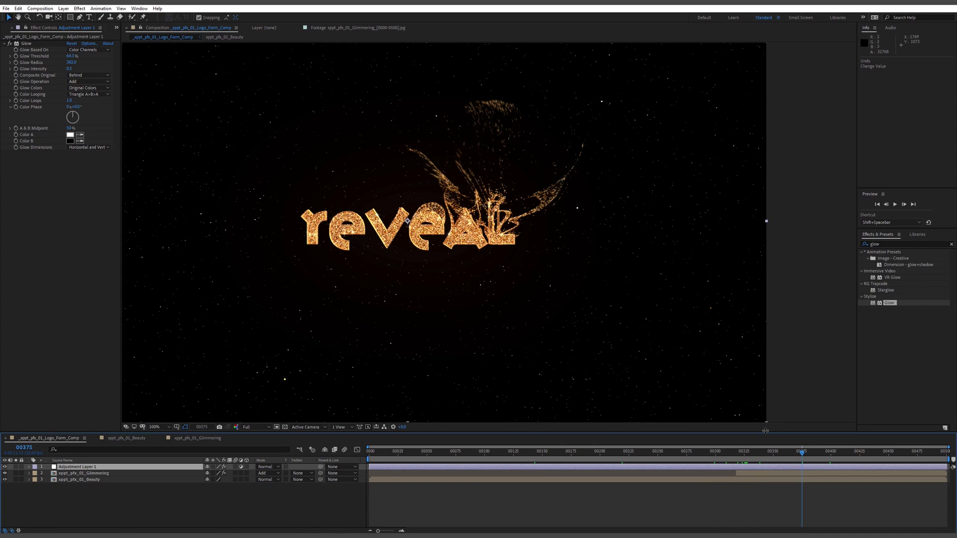
left_click(834, 451)
left_click(860, 452)
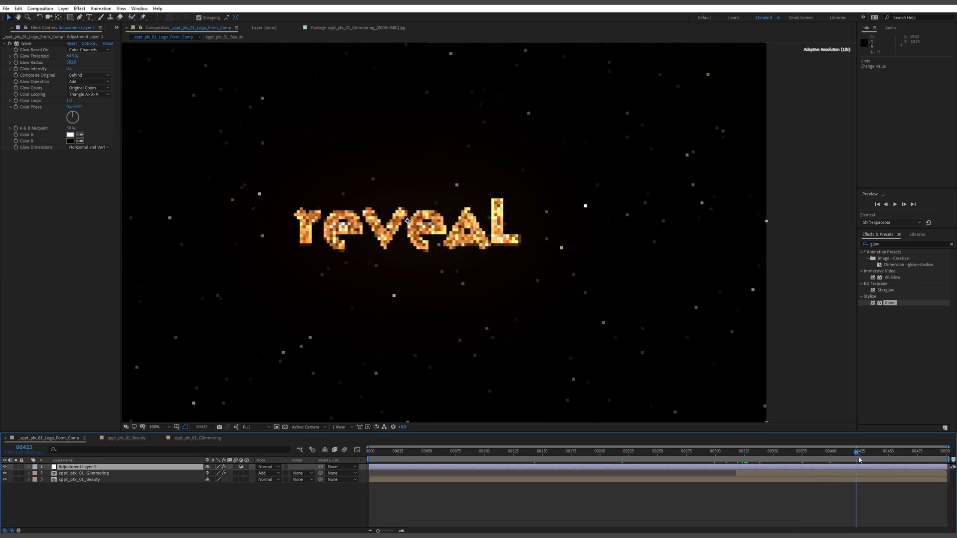
left_click(887, 455)
left_click(904, 453)
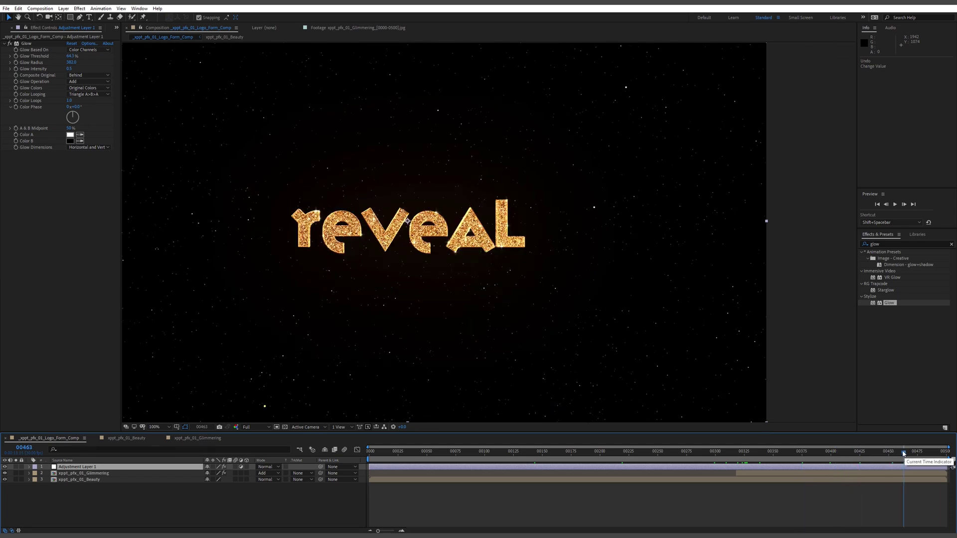
- Scrub back through the particle swirl to frame 104 to check the early part of the animation
left_click_drag(904, 452, 621, 447)
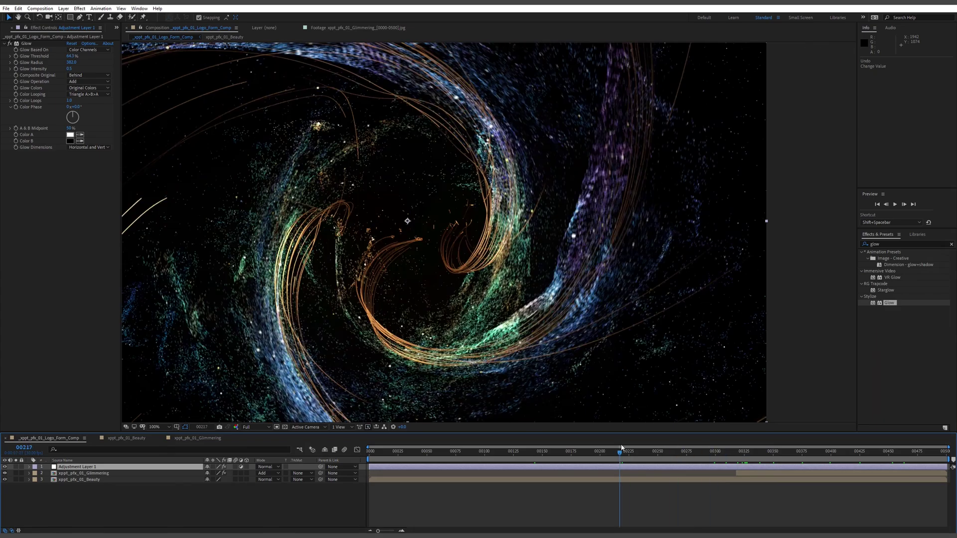
left_click(539, 452)
left_click(514, 451)
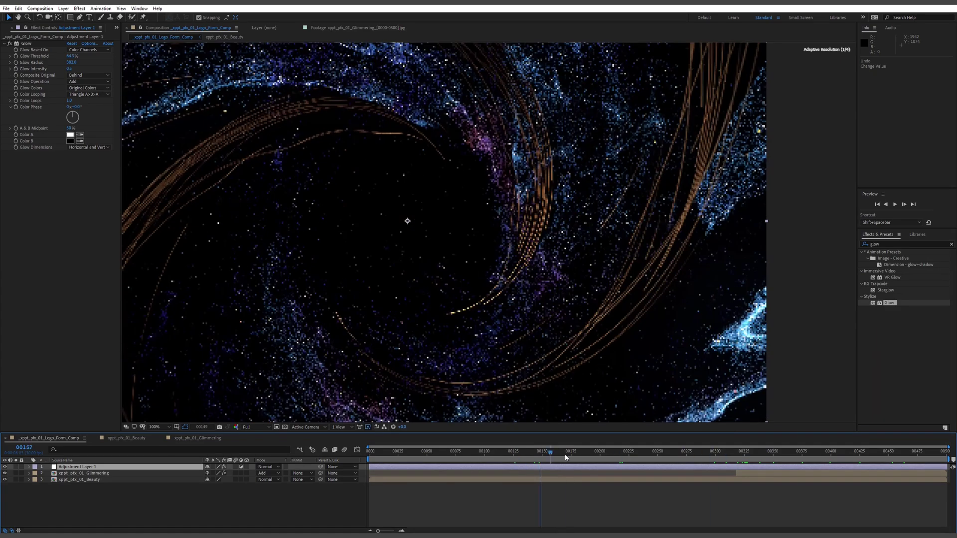
left_click(569, 452)
left_click(489, 452)
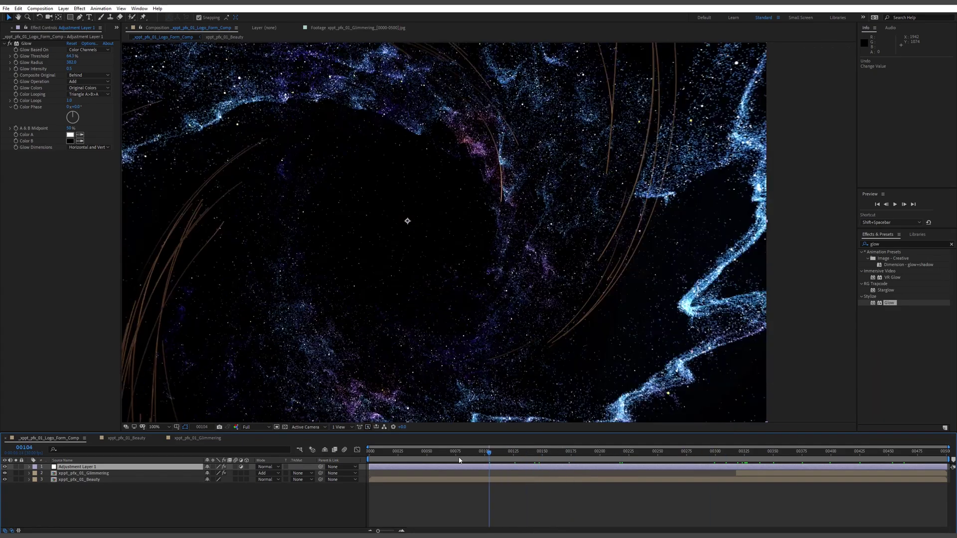
- Duplicate the Beauty precomp layer and set the upper copy's blending mode to Add
left_click(69, 479)
key("ctrl+d")
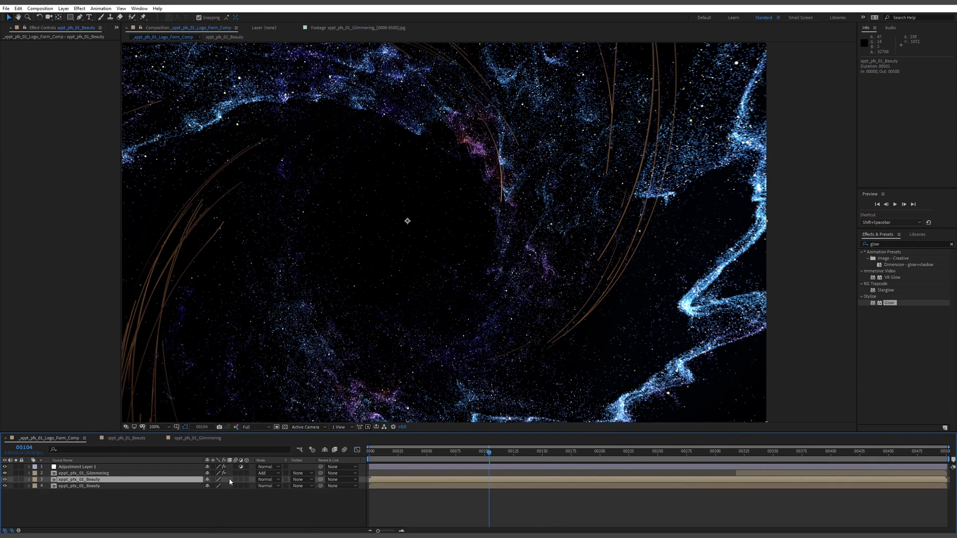
left_click(268, 480)
left_click(292, 229)
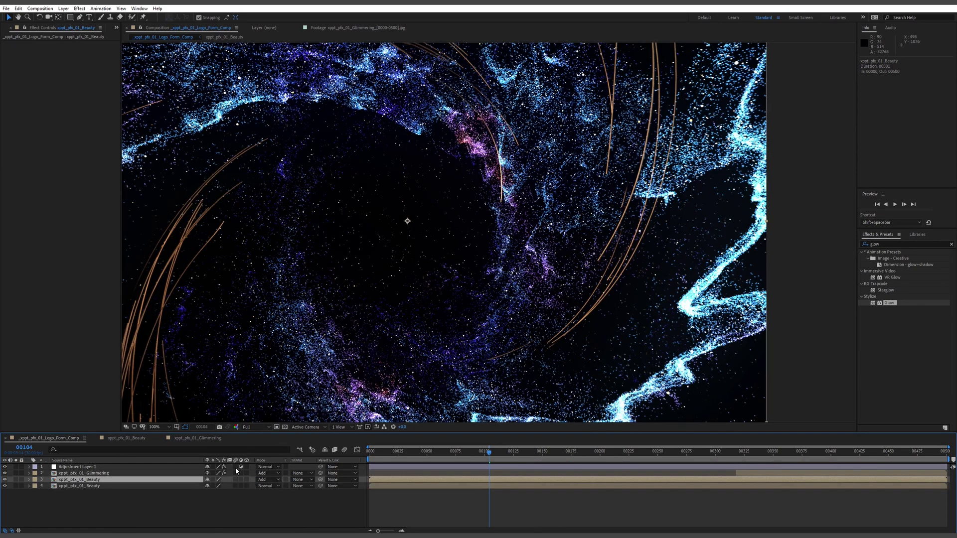
- Try a Fast Box Blur on the duplicated Beauty layer, raising its blur radius and enabling Repeat Edge Pixels
double_click(891, 244)
type("f")
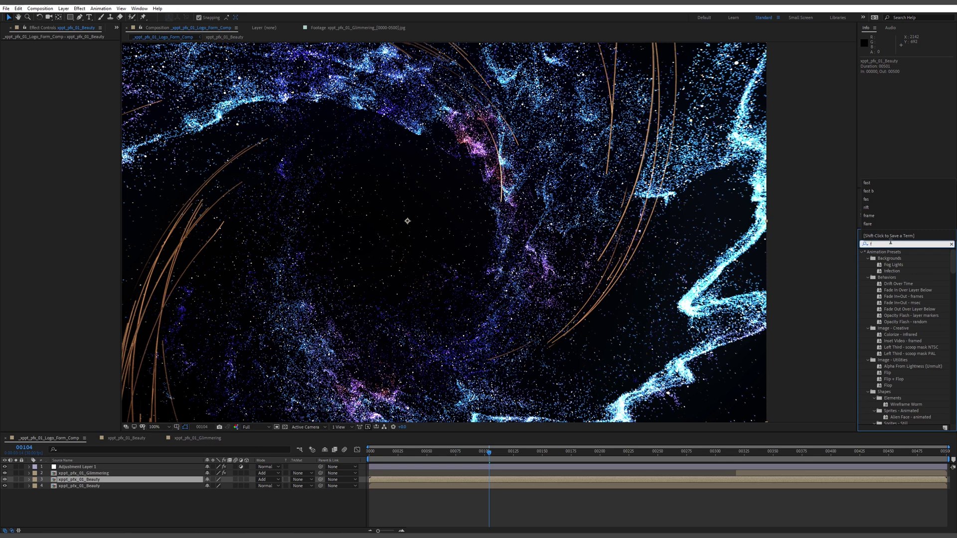
type("ast")
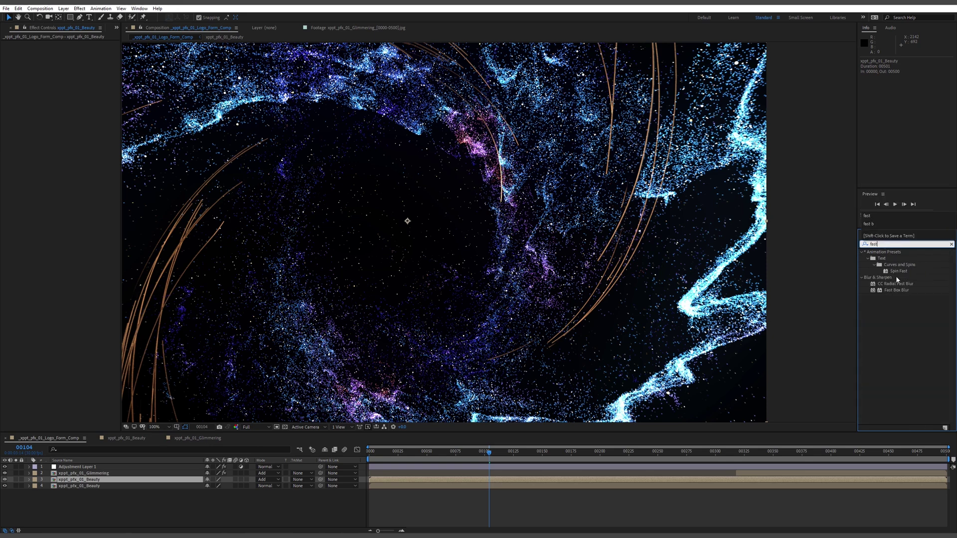
left_click_drag(896, 290, 124, 479)
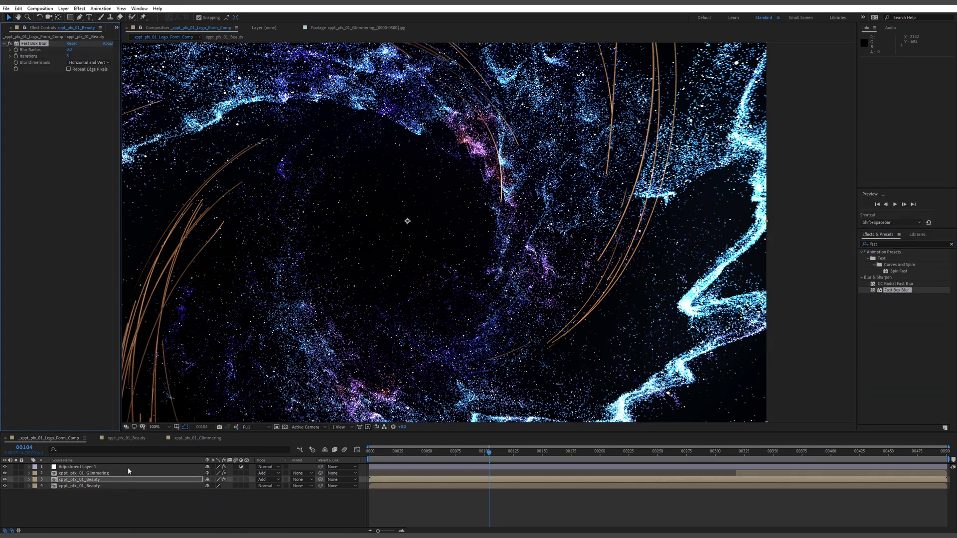
left_click_drag(69, 50, 78, 52)
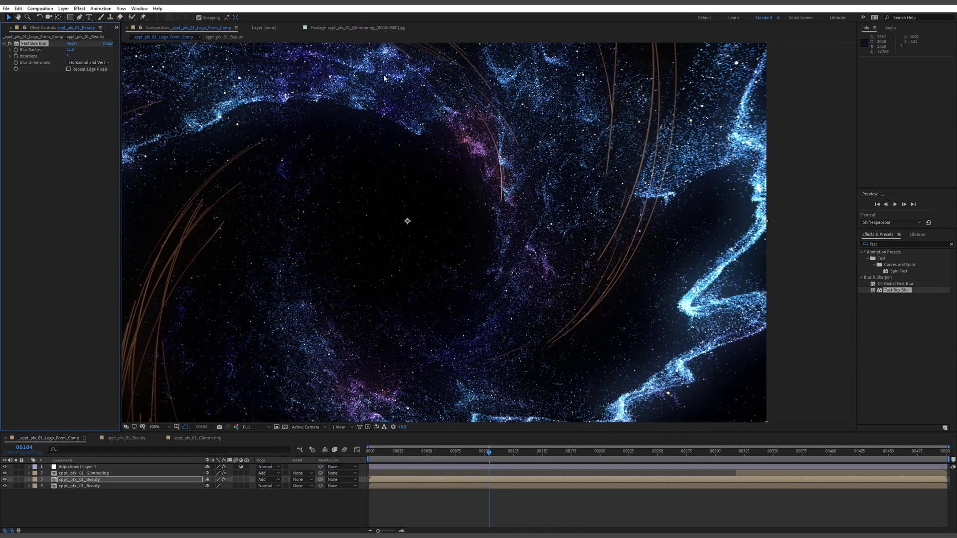
left_click(69, 69)
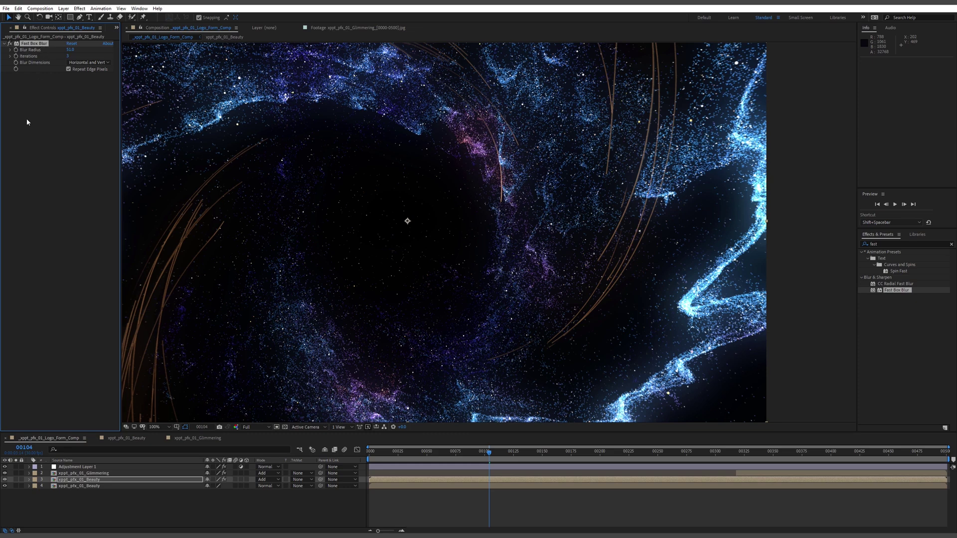
- Remove the Fast Box Blur and delete the duplicated Beauty layer
key("Delete")
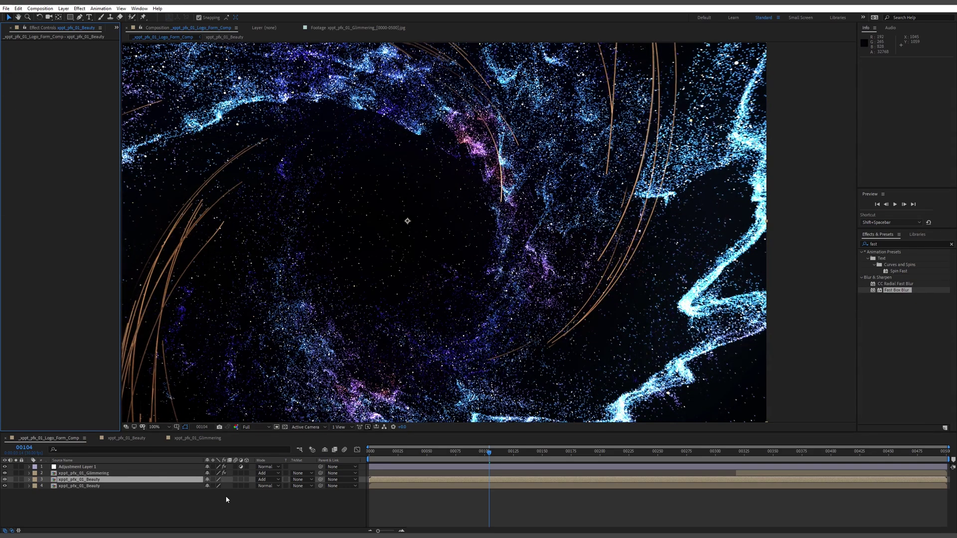
key("Delete")
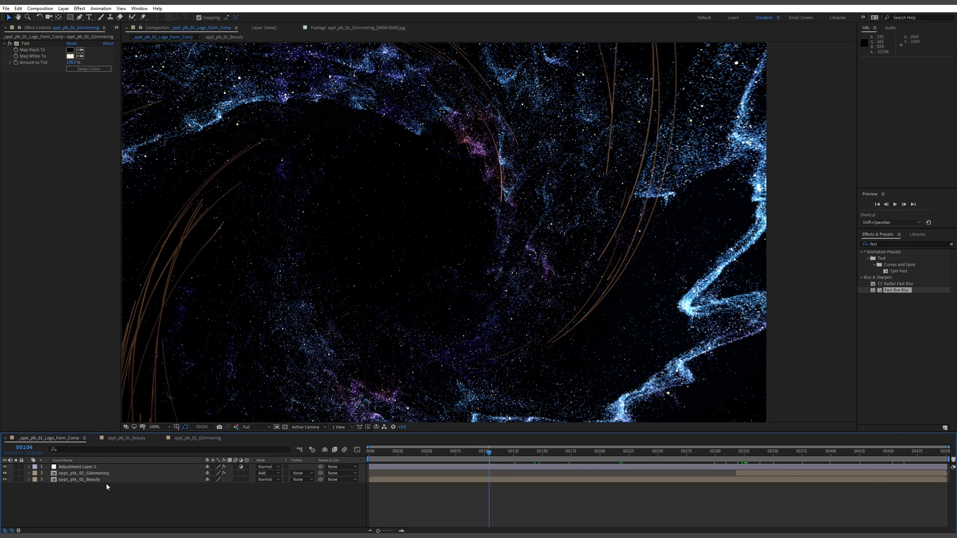
left_click(109, 480)
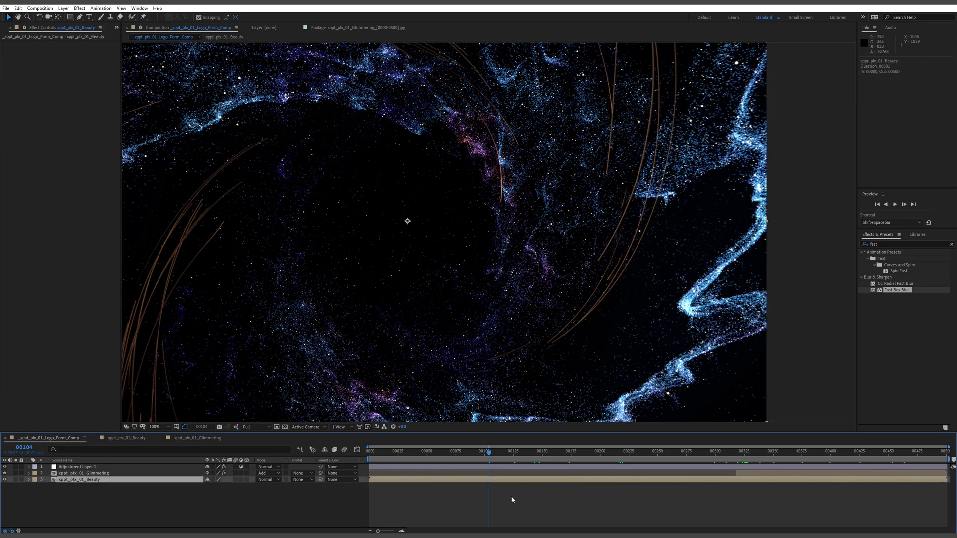
- Inspect the forming logo up close at frame 365, and return to the swirl at frame 157
left_click_drag(533, 453, 840, 454)
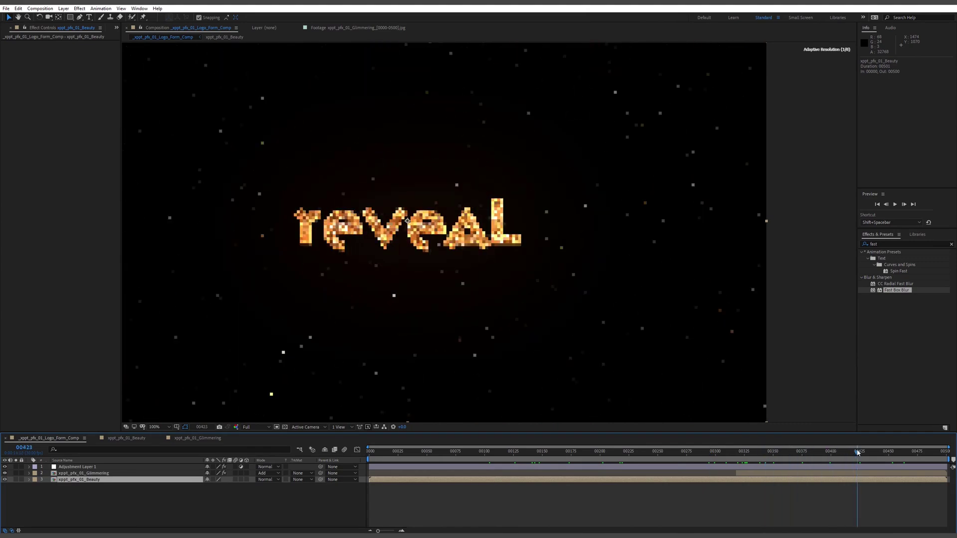
left_click(793, 463)
key("z")
left_click(208, 220)
left_click(487, 218)
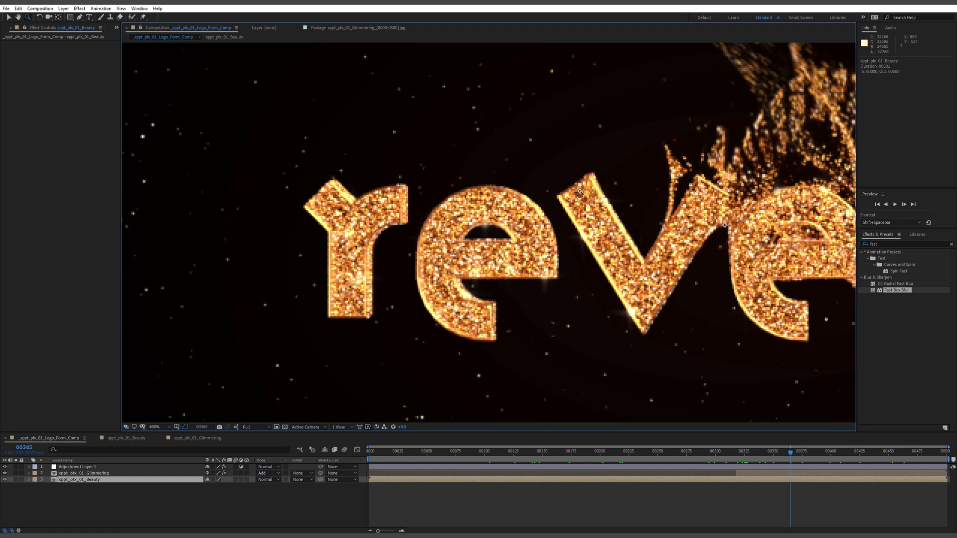
left_click(636, 298, "alt")
left_click(636, 298, "alt")
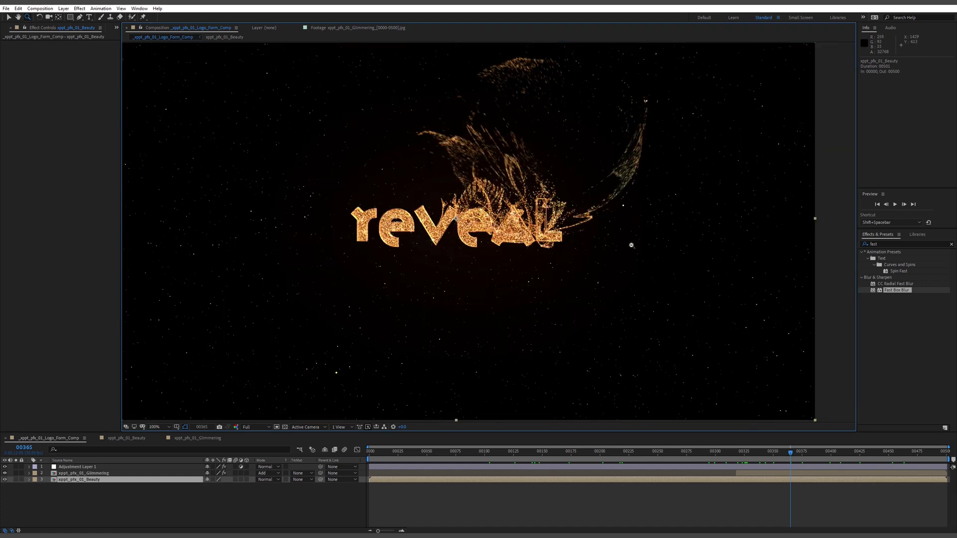
left_click(550, 451)
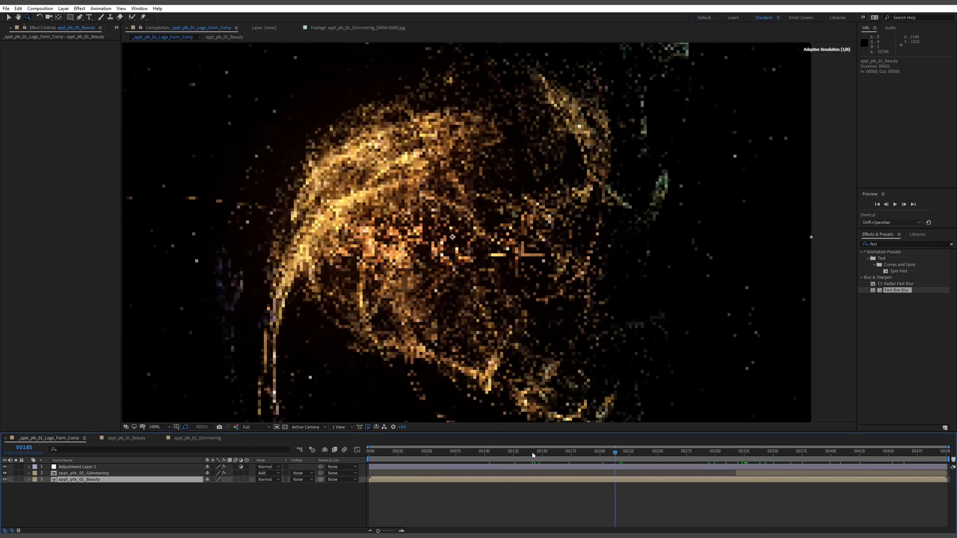
left_click(92, 479)
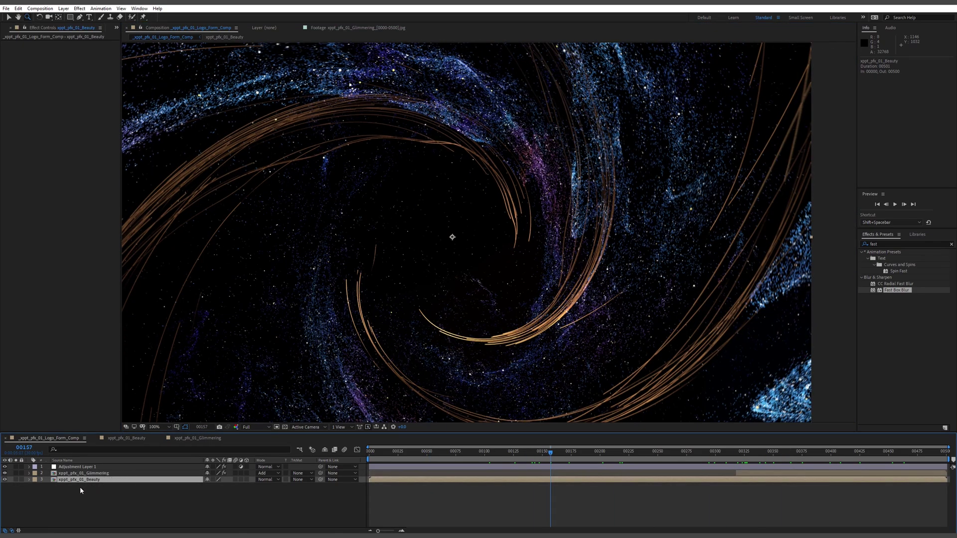
- Review the Fast Box Blur effects on the streak and bloom layers in the Glimmering precomp, and return to the main logo composition
left_click(79, 474)
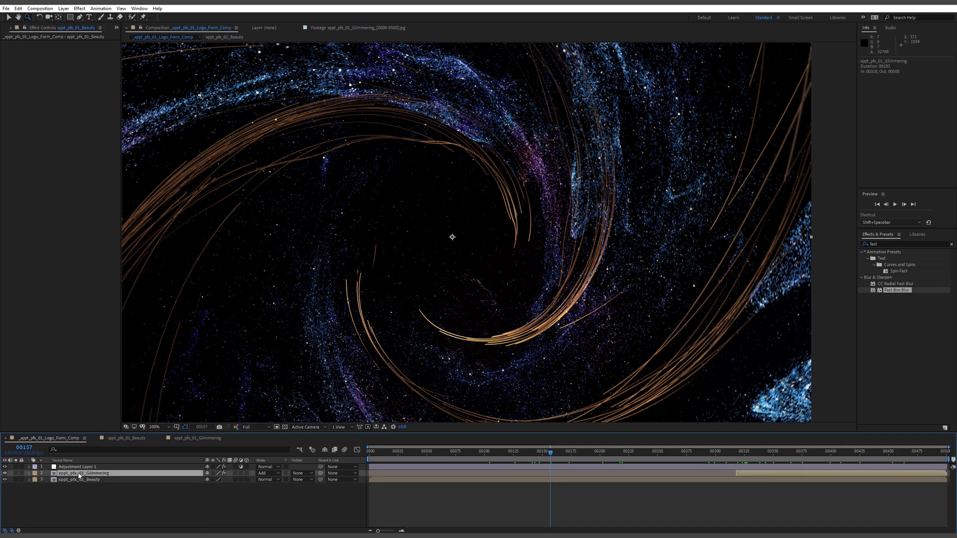
double_click(79, 473)
left_click(78, 468)
left_click(72, 480, "shift")
key("e")
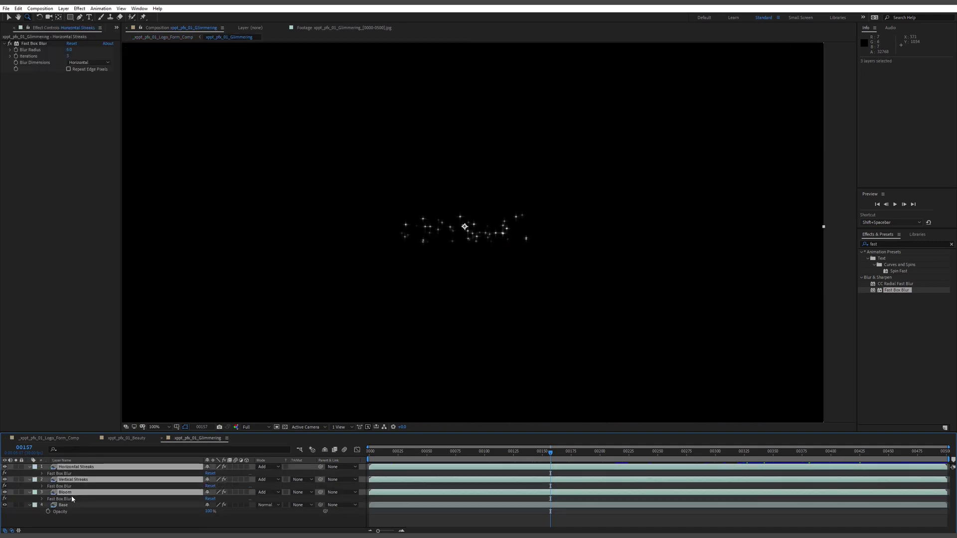
key("e")
left_click(47, 500)
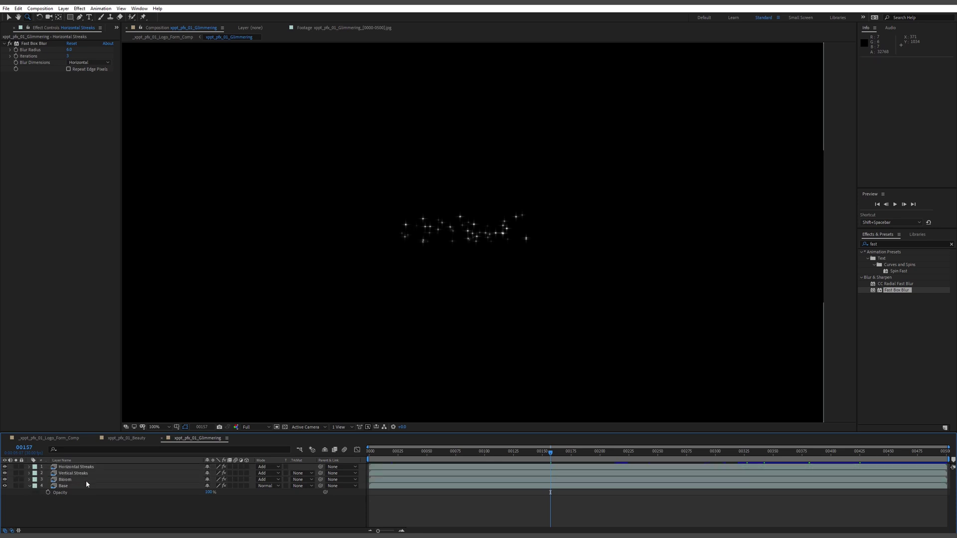
left_click(86, 480)
left_click(80, 473)
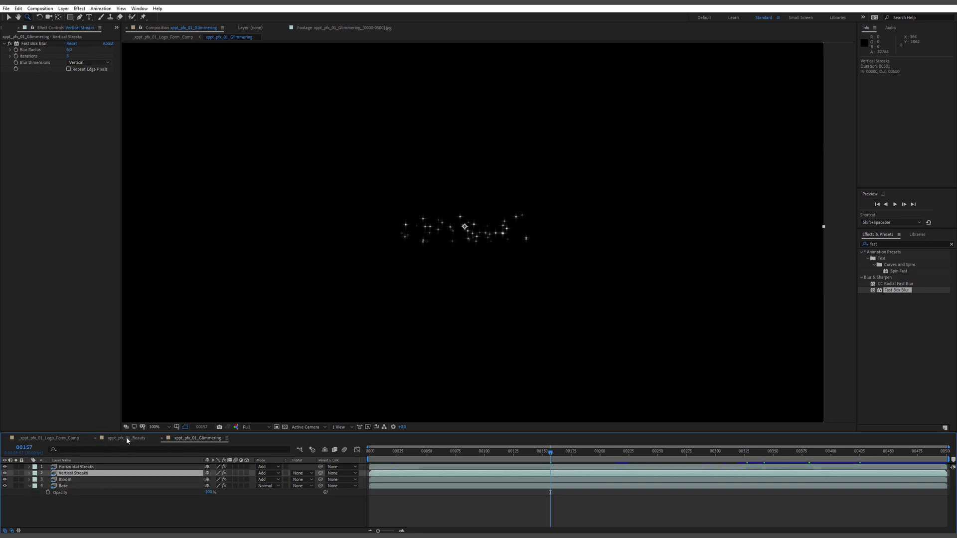
left_click(65, 439)
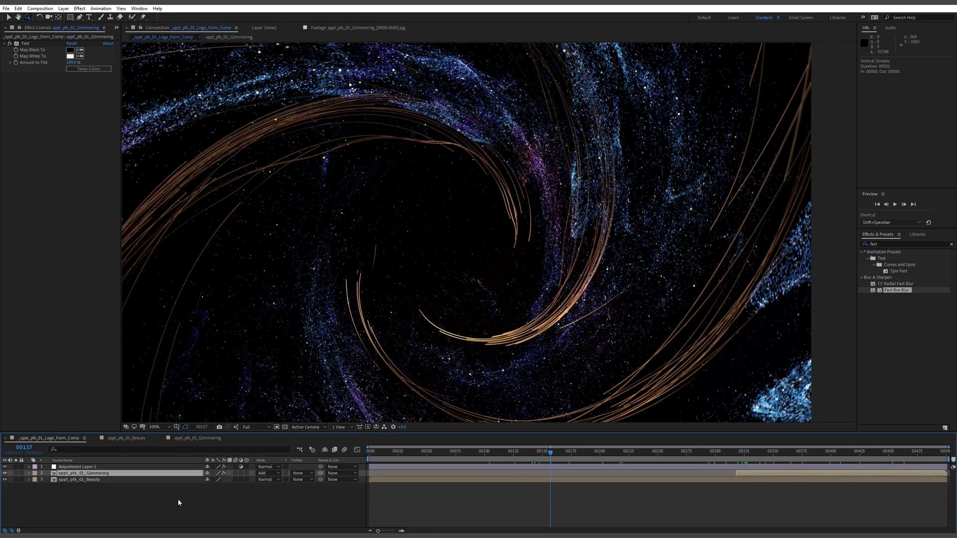
- Duplicate the Beauty precomp layer and rename the upper copy Vertical Streaks
left_click(88, 480)
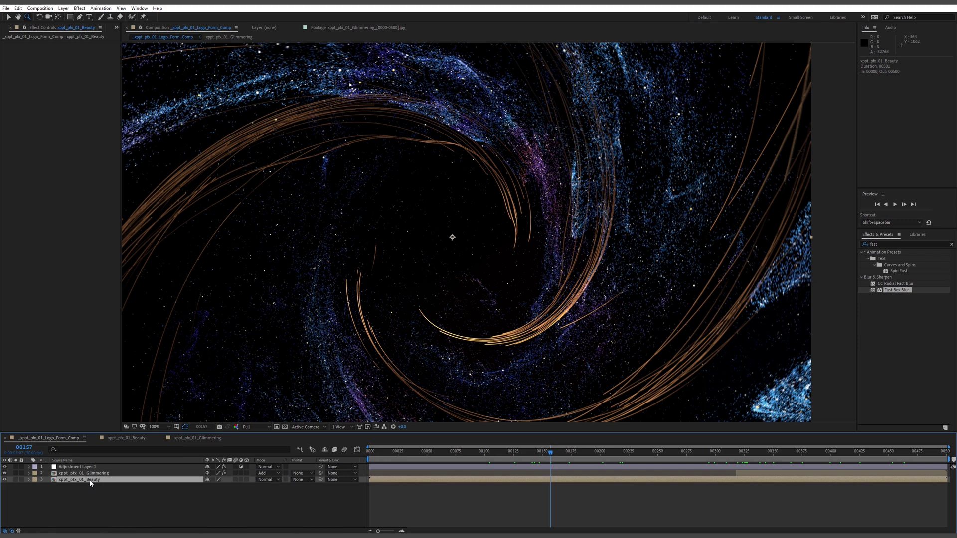
key("ctrl+d")
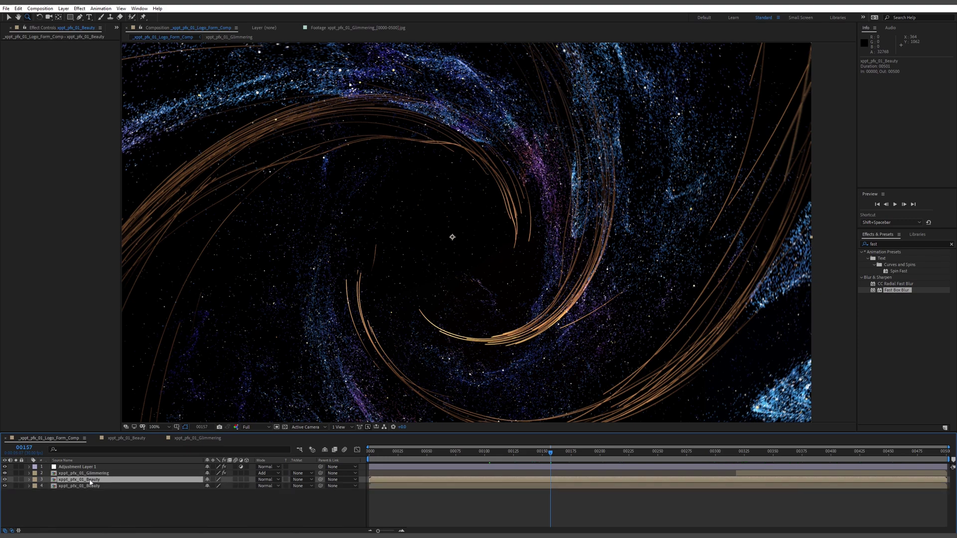
key("ctrl+z")
key("ctrl+d")
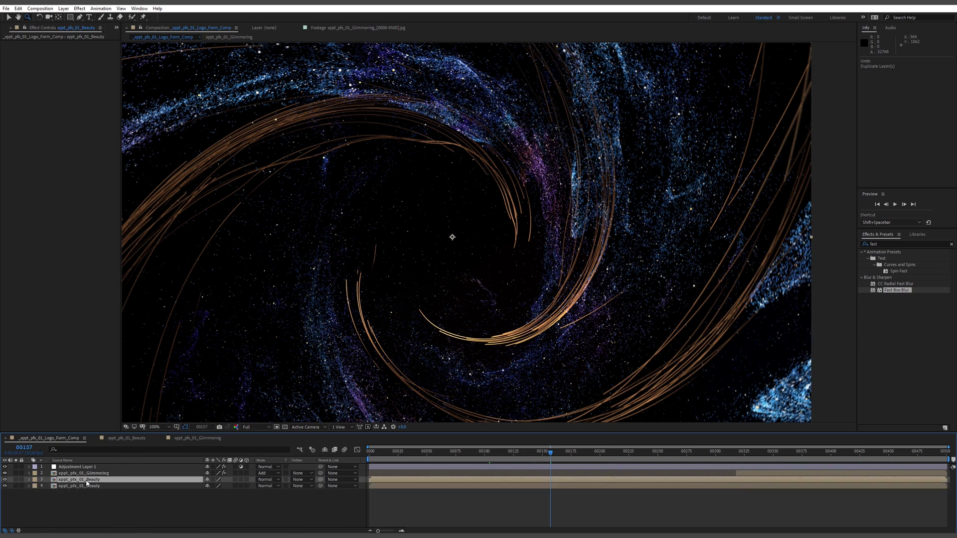
right_click(86, 482)
left_click(133, 472)
key("End")
key("ctrl+shift+Left")
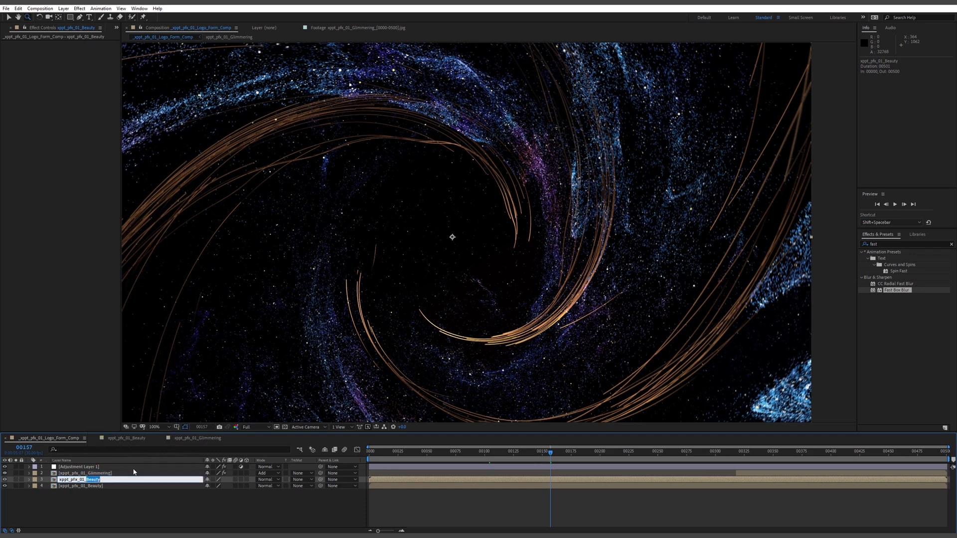
key("shift+Home")
type("Vertical Streaks")
key("Return")
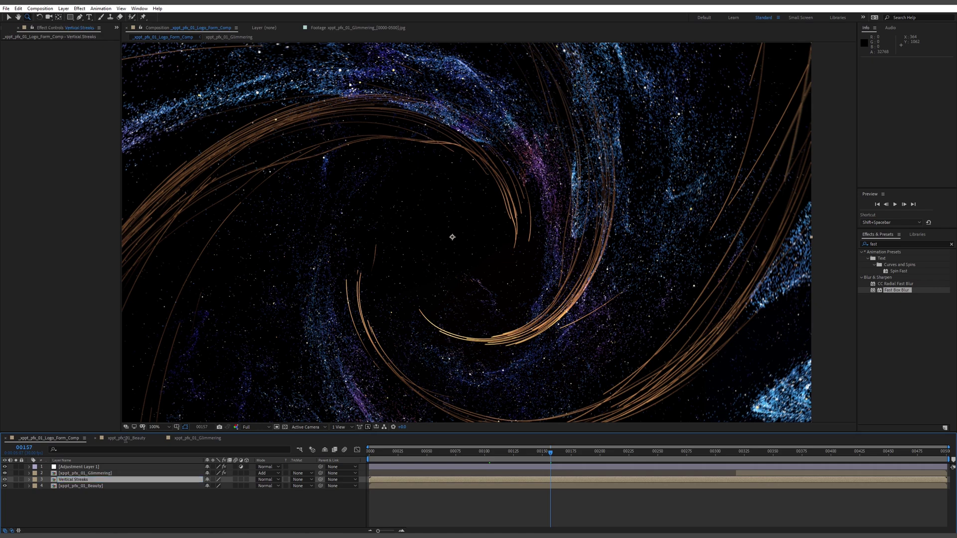
- Solo the Vertical Streaks layer and apply the Lumetri Color effect to it
left_click(891, 245)
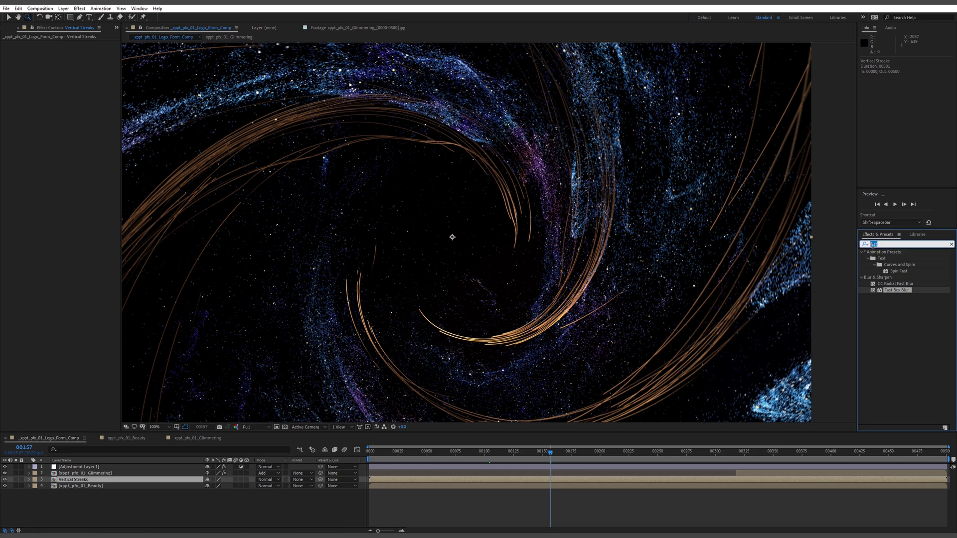
left_click(58, 505)
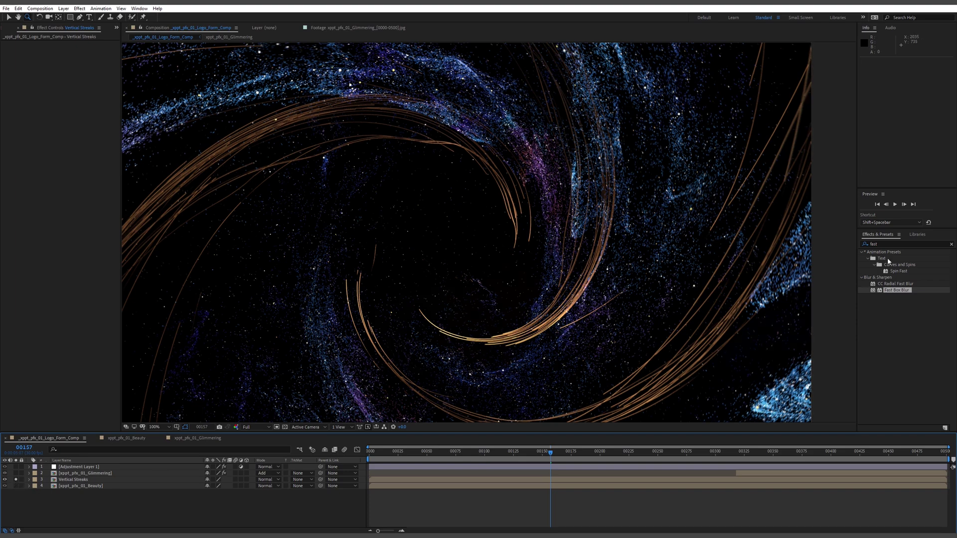
left_click(874, 243)
type("lumet")
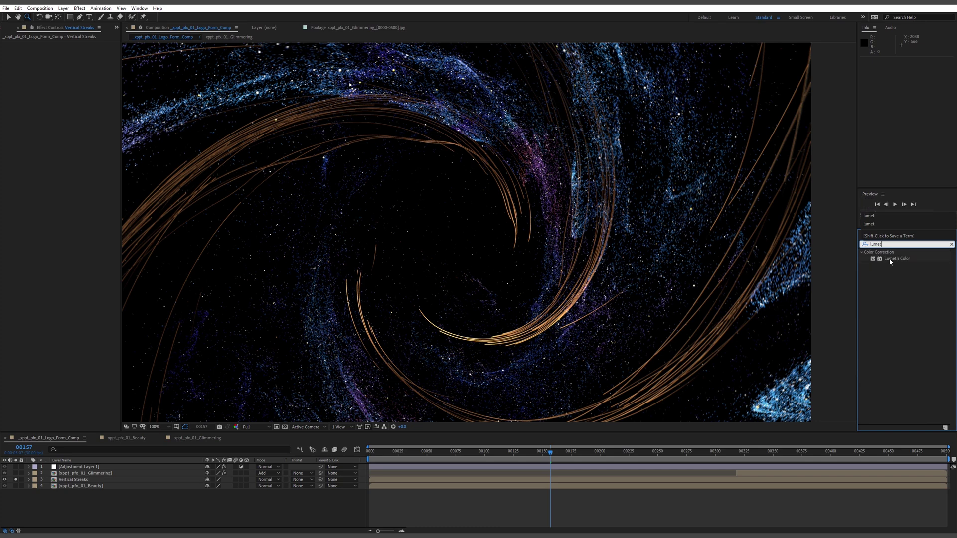
mouse_move(897, 258)
left_mouse_down()
mouse_move(860, 278)
mouse_move(112, 488)
mouse_move(99, 479)
left_mouse_up()
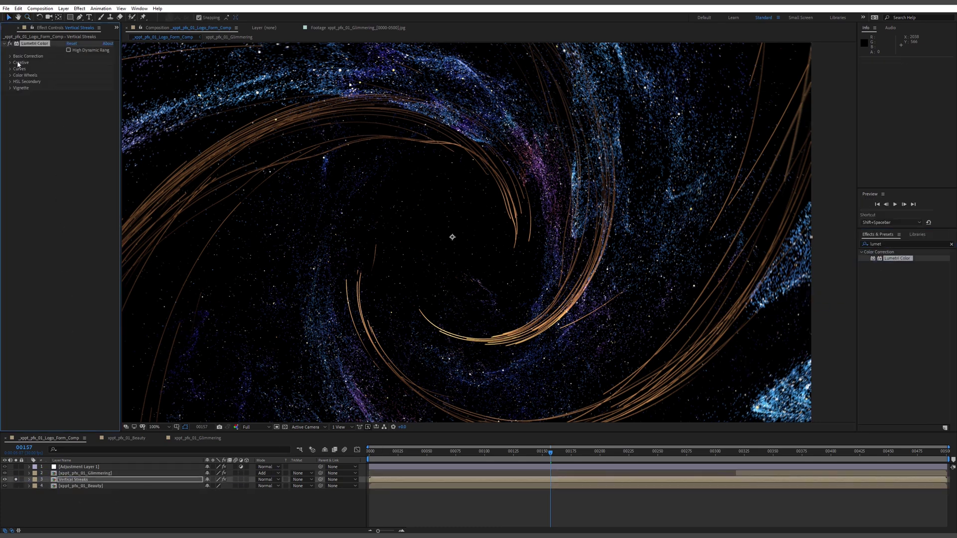
- Fully desaturate the Vertical Streaks layer by setting the Basic Correction saturation to 0
left_click(10, 57)
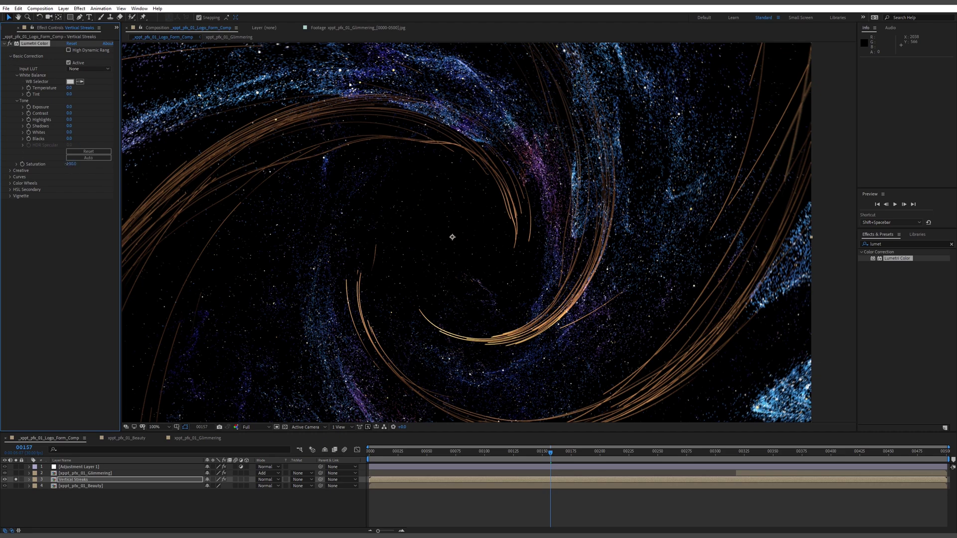
left_click_drag(70, 163, 19, 219)
left_click_drag(69, 173, 11, 171)
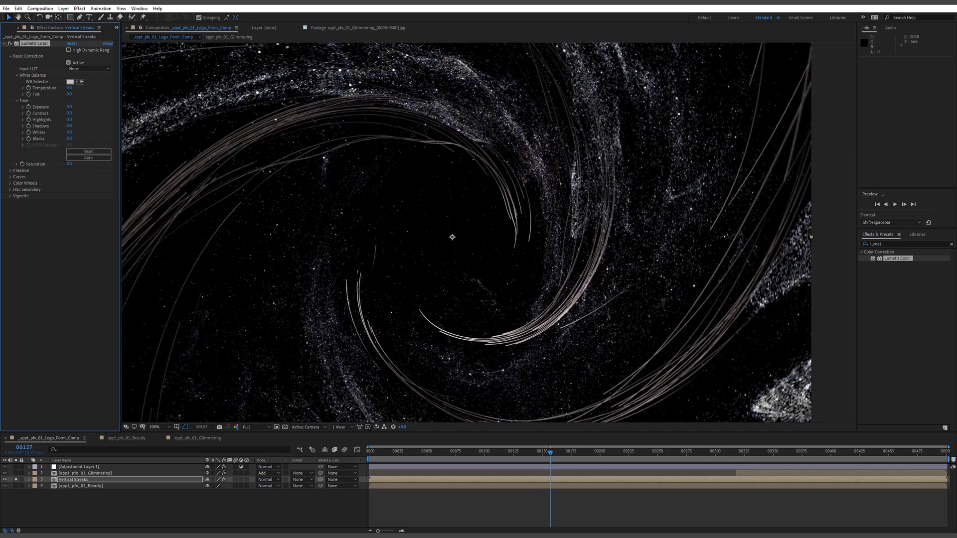
left_click(10, 56)
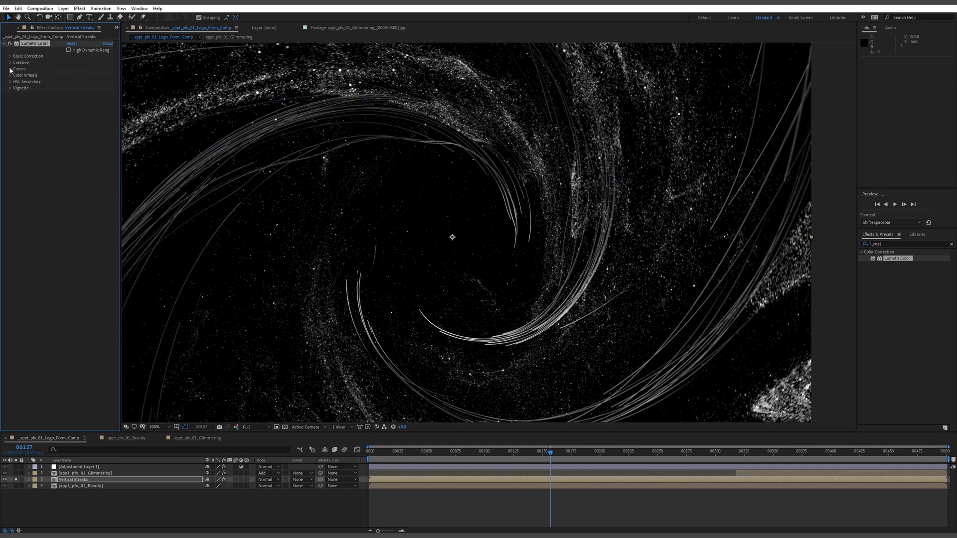
- Pull the Lumetri Color RGB curve down steeply toward its lower-right corner so only the brightest highlights of Vertical Streaks remain
left_click(10, 69)
scroll(10, 70, "down", 1)
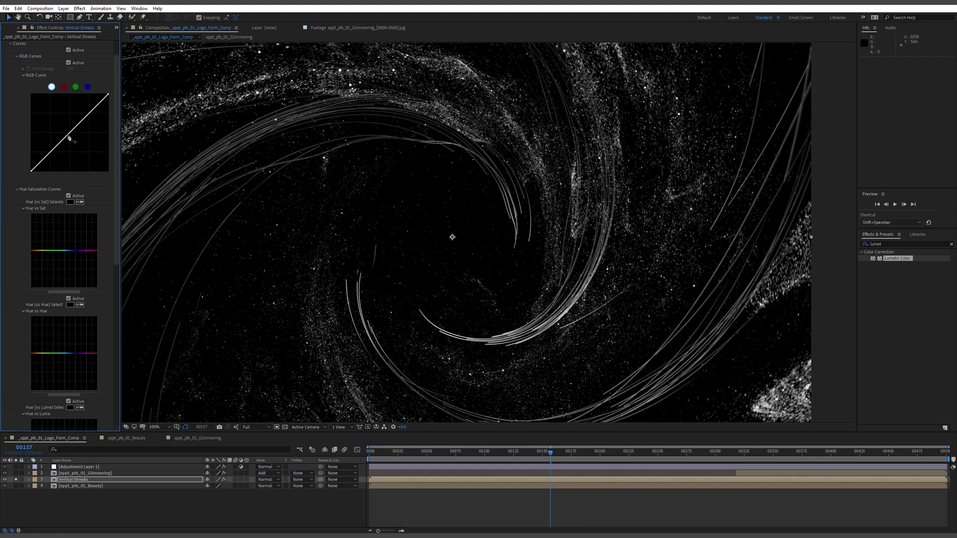
left_click_drag(70, 138, 93, 154)
left_click_drag(653, 454, 783, 454)
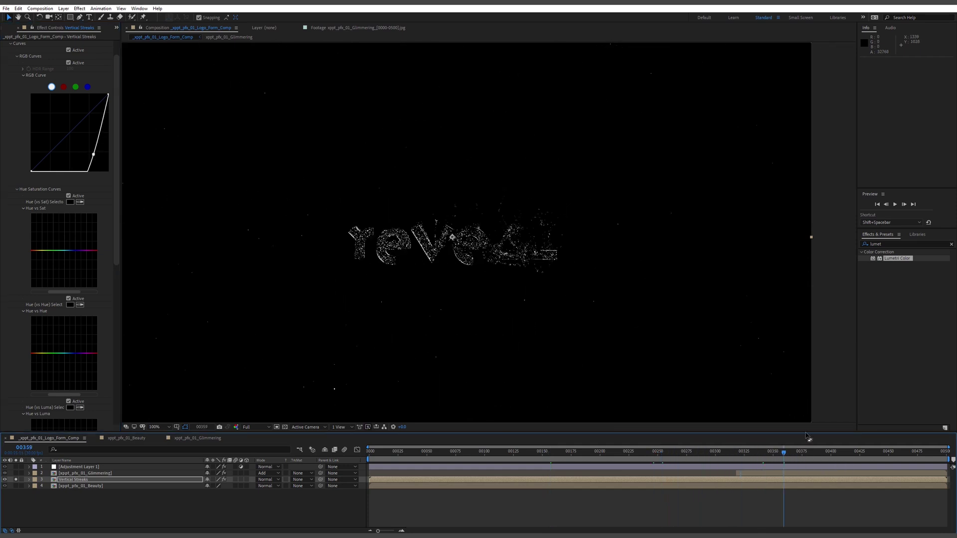
left_click_drag(93, 155, 99, 158)
left_click(723, 455)
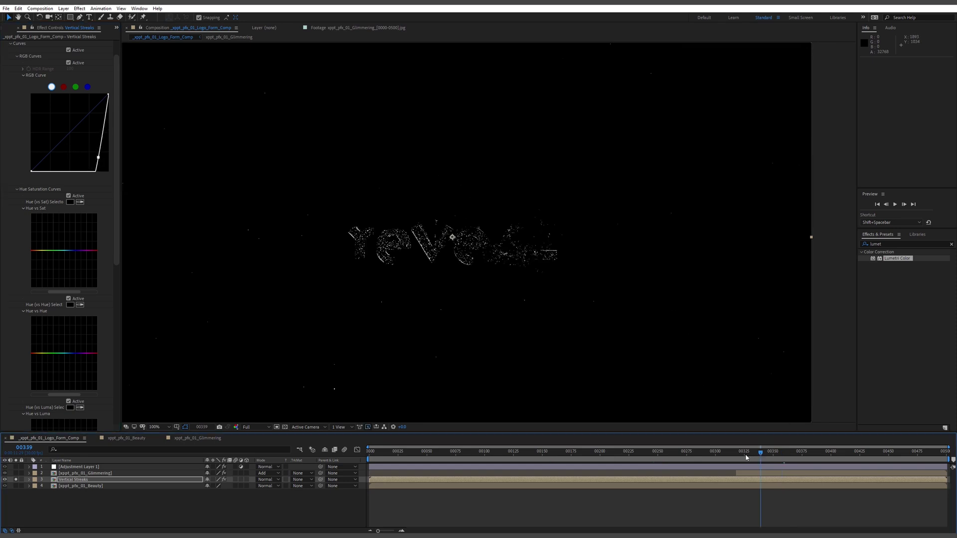
- Set the Vertical Streaks layer's blending mode to Add and turn off its solo
left_click(74, 479)
left_click(267, 480)
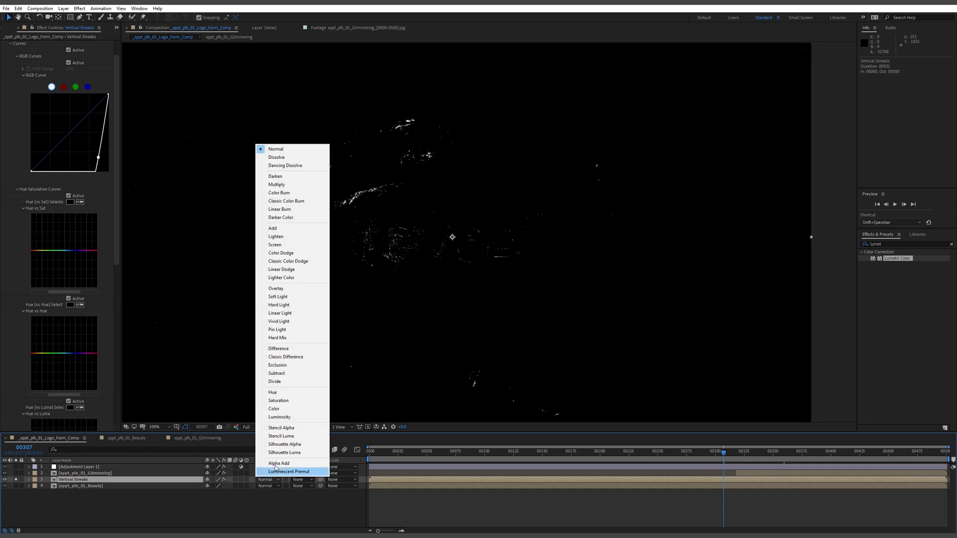
left_click(290, 228)
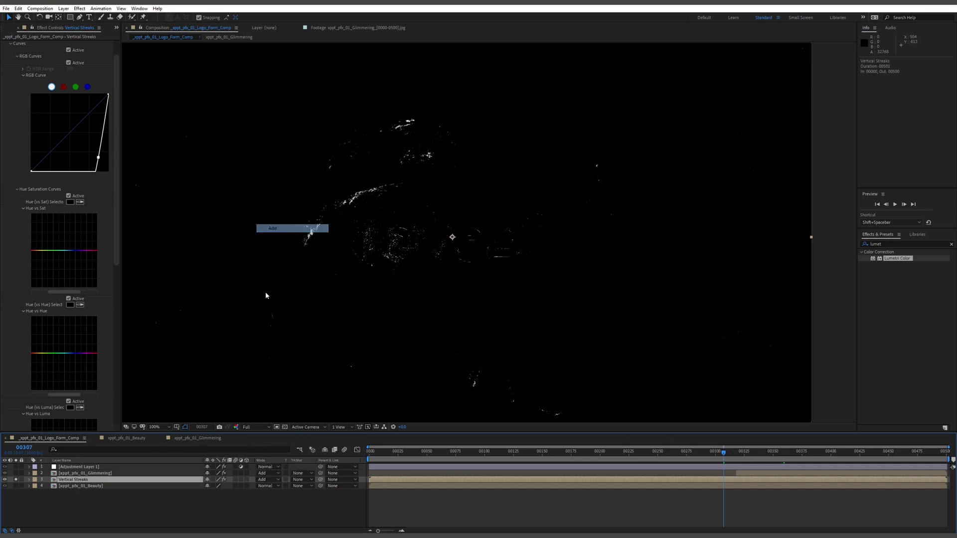
left_click(16, 480)
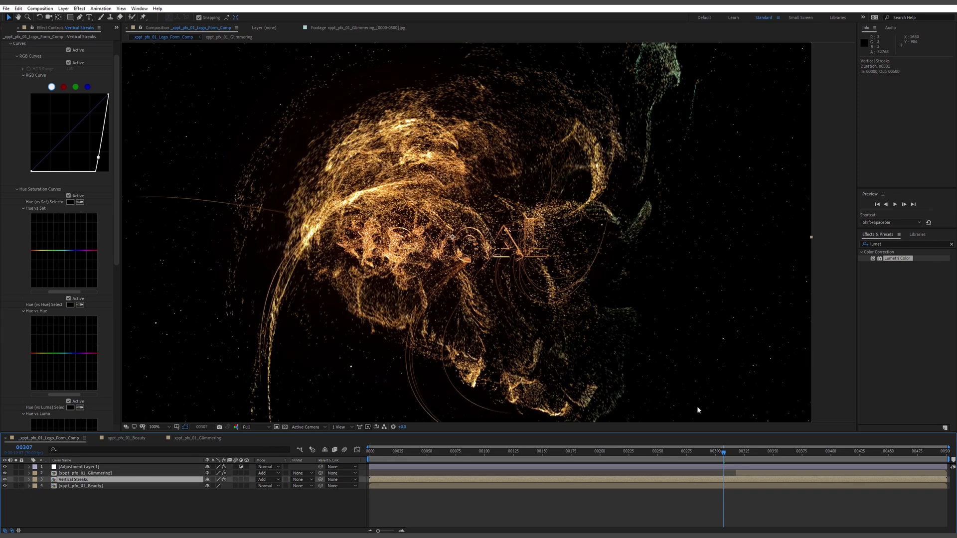
- At frame 250, compare the particle swirl up close with the Vertical Streaks layer shown and hidden
left_click_drag(690, 450, 587, 451)
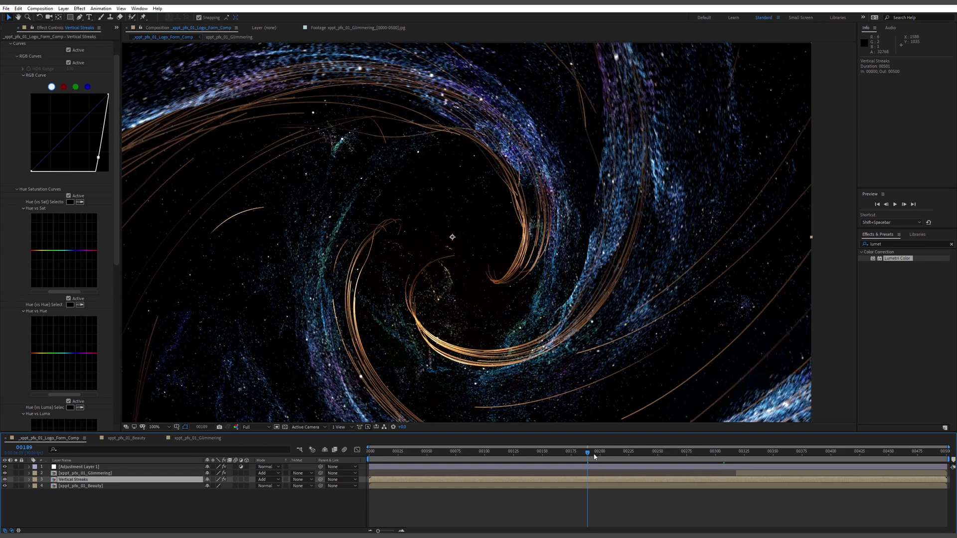
left_click(655, 458)
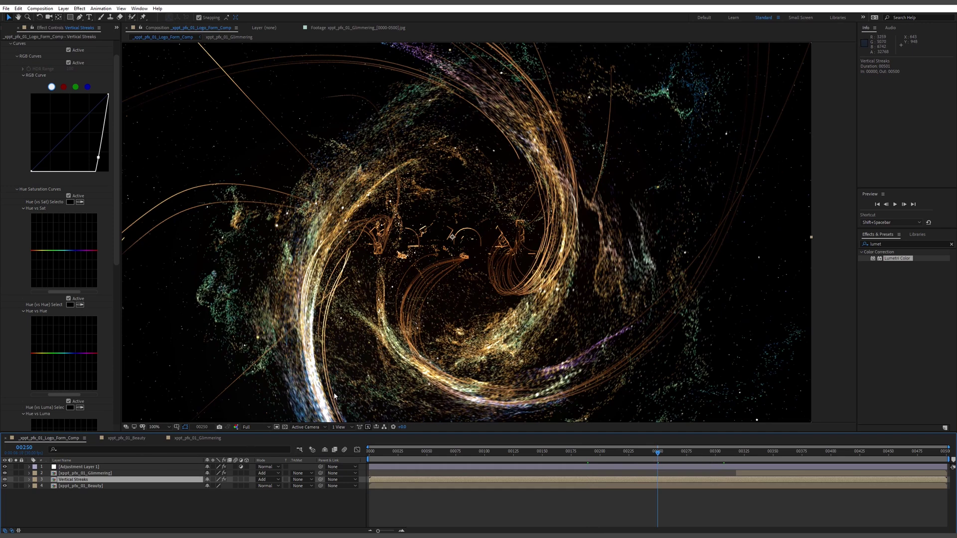
left_click(6, 480)
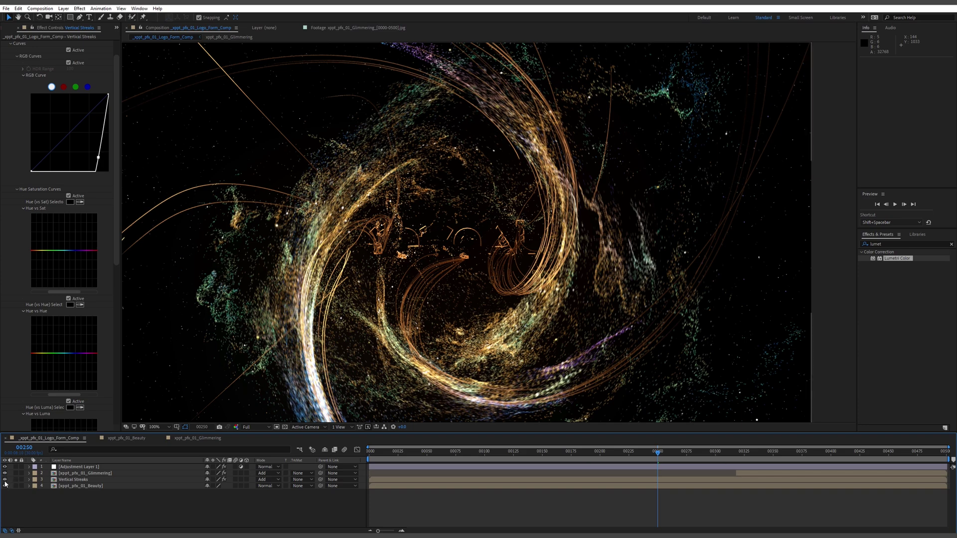
scroll(324, 280, "up", 6)
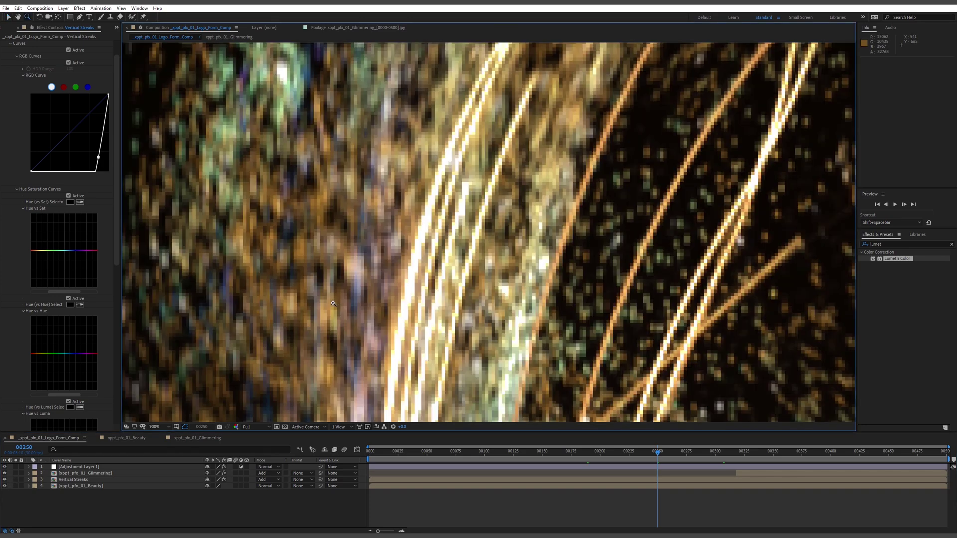
left_click(5, 479)
left_click(5, 480)
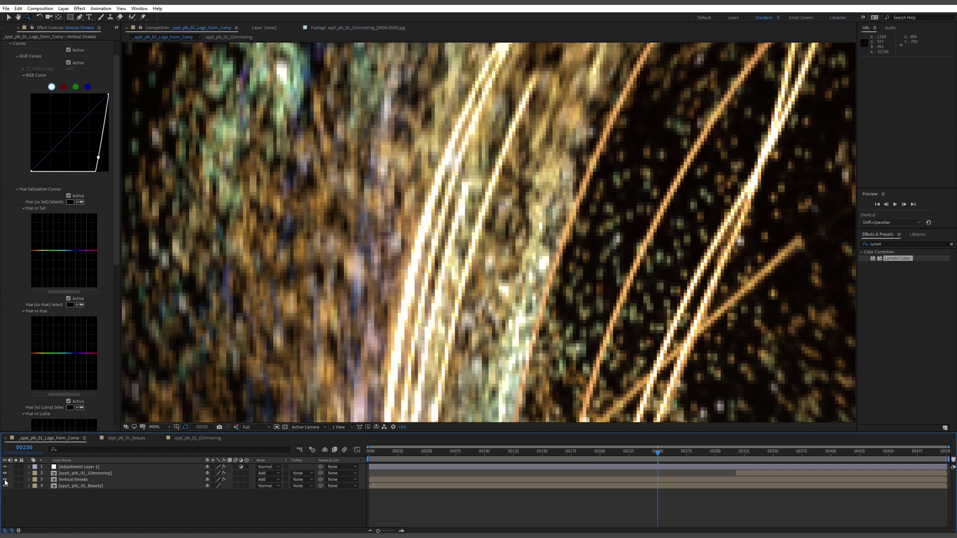
left_click(6, 480)
left_click(6, 480)
scroll(513, 262, "down", 6)
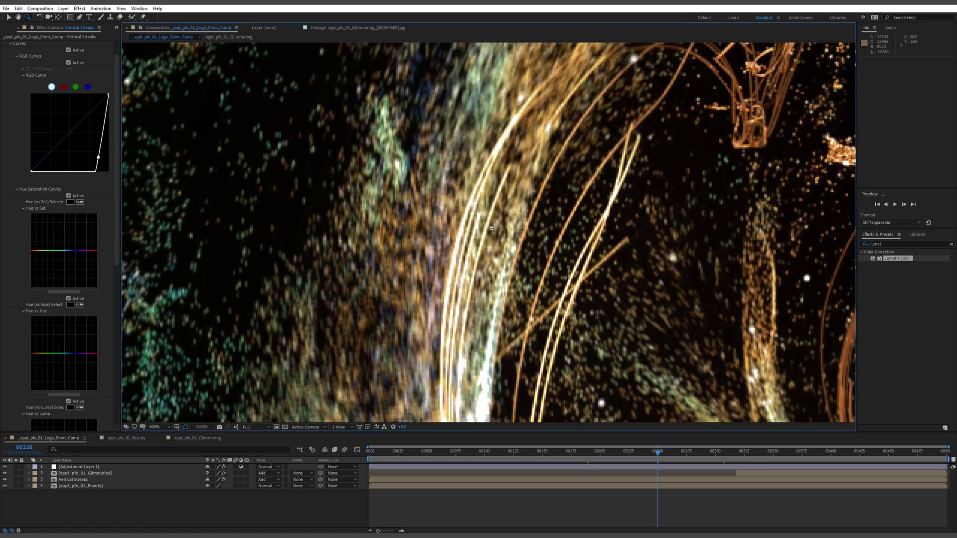
left_click_drag(513, 261, 459, 238)
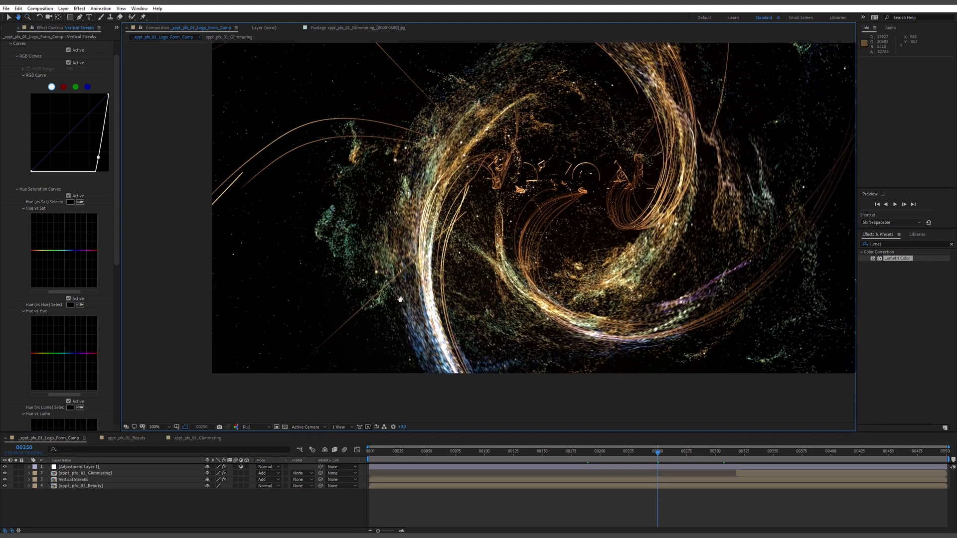
- Apply the Fast Box Blur effect to the Vertical Streaks layer and raise its blur radius
left_click(78, 481)
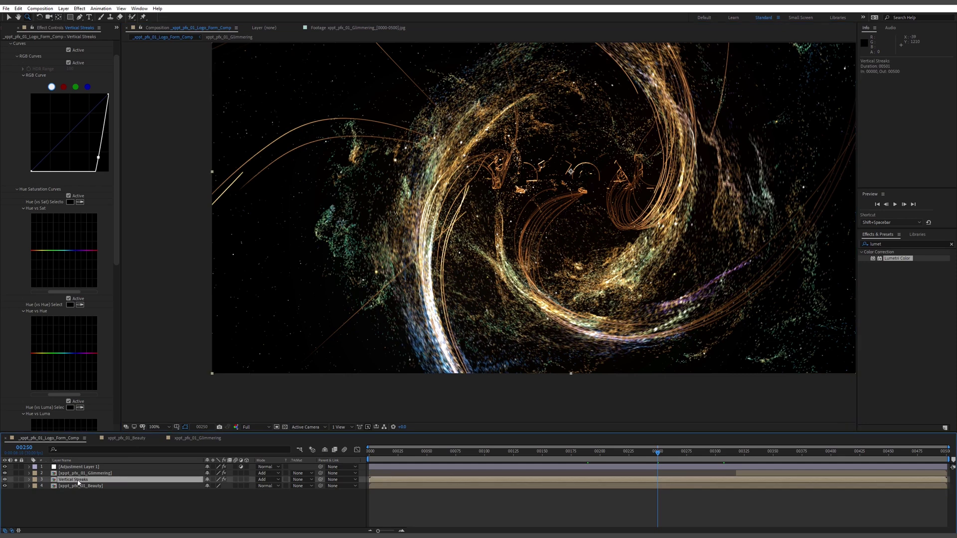
left_click(898, 244)
type("fast")
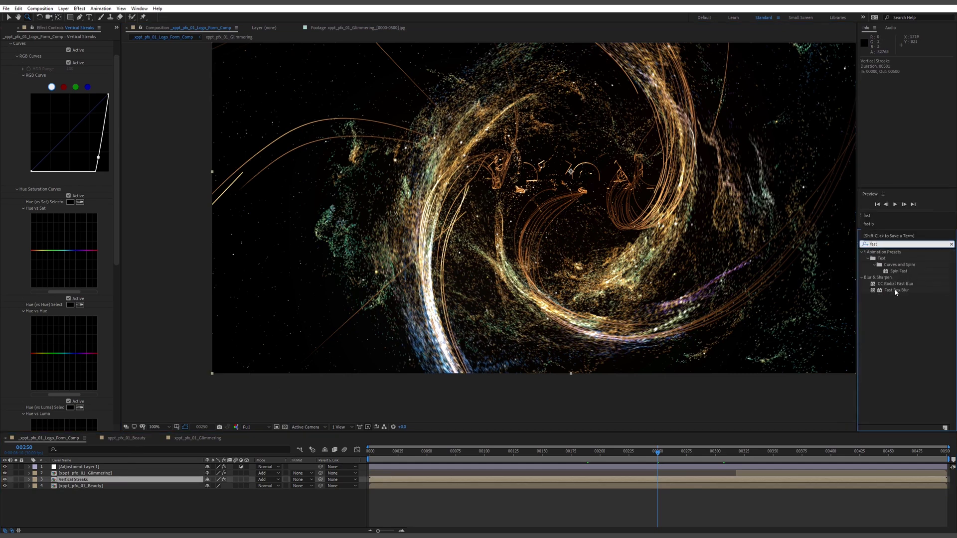
left_click_drag(896, 292, 89, 480)
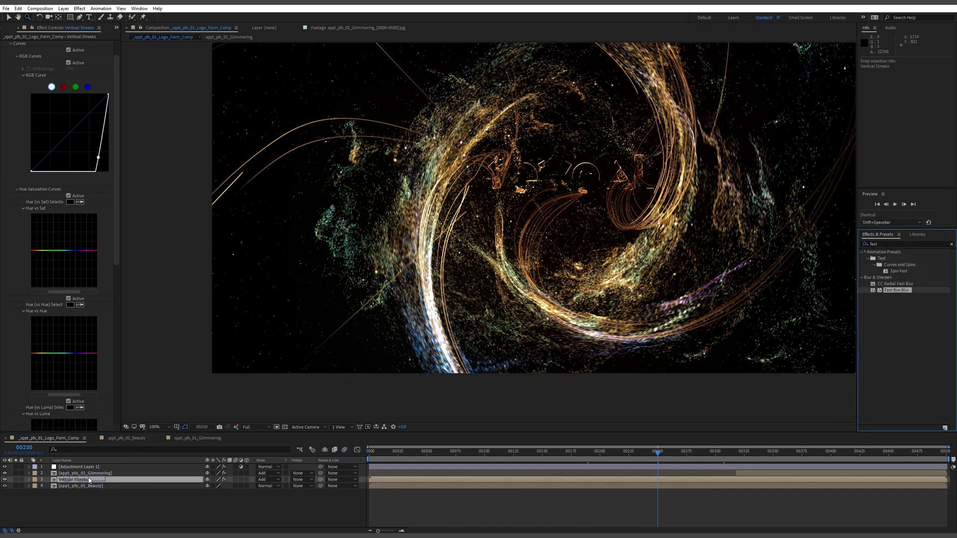
left_click(118, 52)
left_click(4, 44)
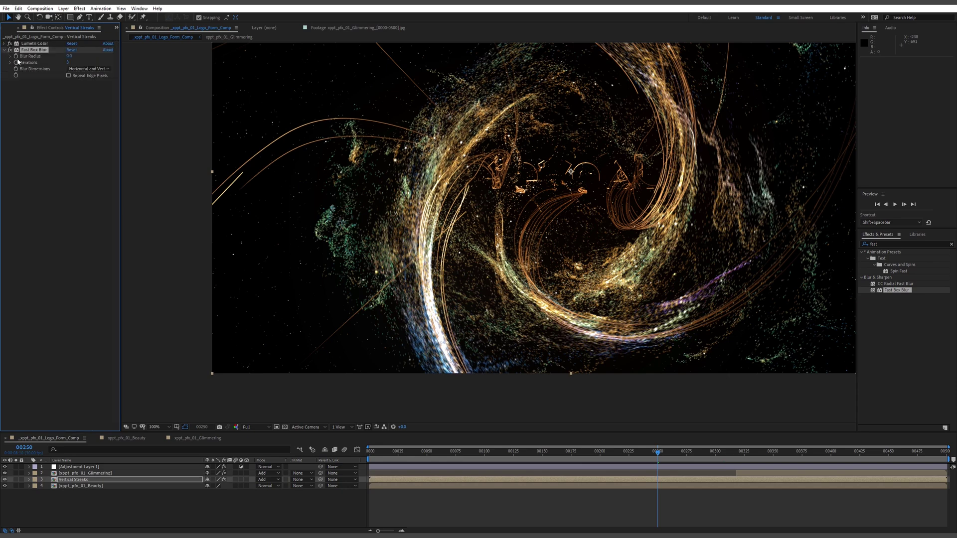
left_click_drag(69, 56, 75, 57)
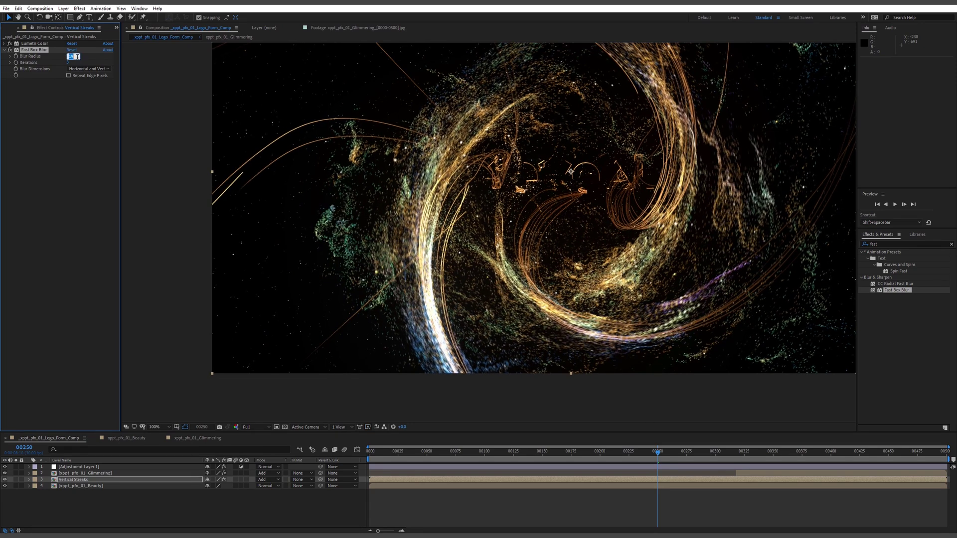
- Go to frame 355 and compare the forming logo with the Vertical Streaks layer shown and hidden
left_click_drag(652, 456, 775, 462)
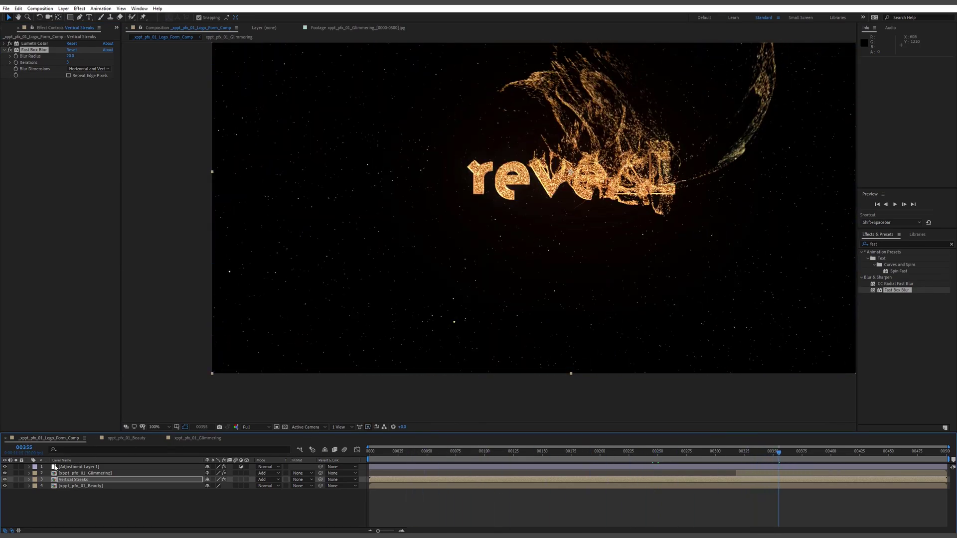
left_click(5, 480)
left_click(5, 480)
left_click(4, 480)
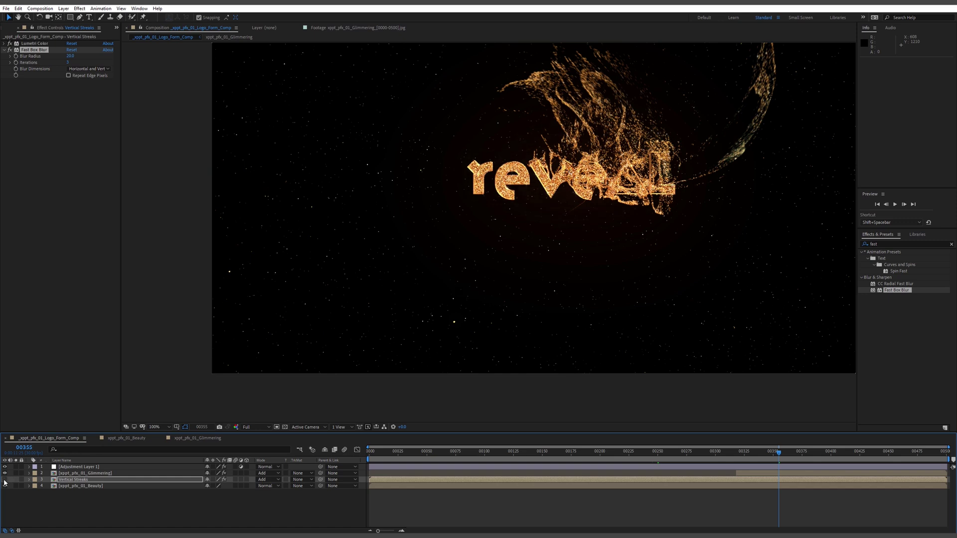
left_click(5, 480)
- Set the Fast Box Blur on Vertical Streaks to Vertical blur dimensions with a blur radius of 6
left_click(92, 482)
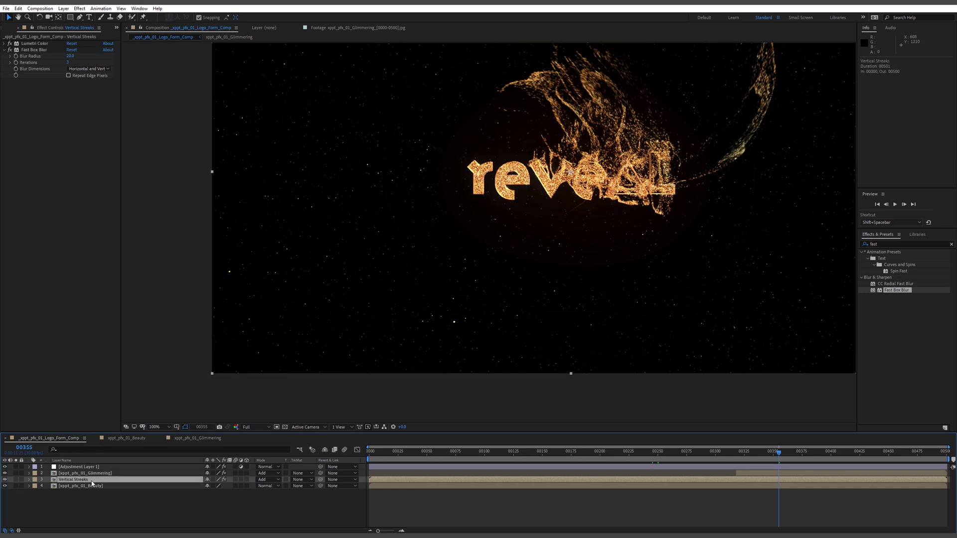
left_click(89, 69)
left_click(86, 93)
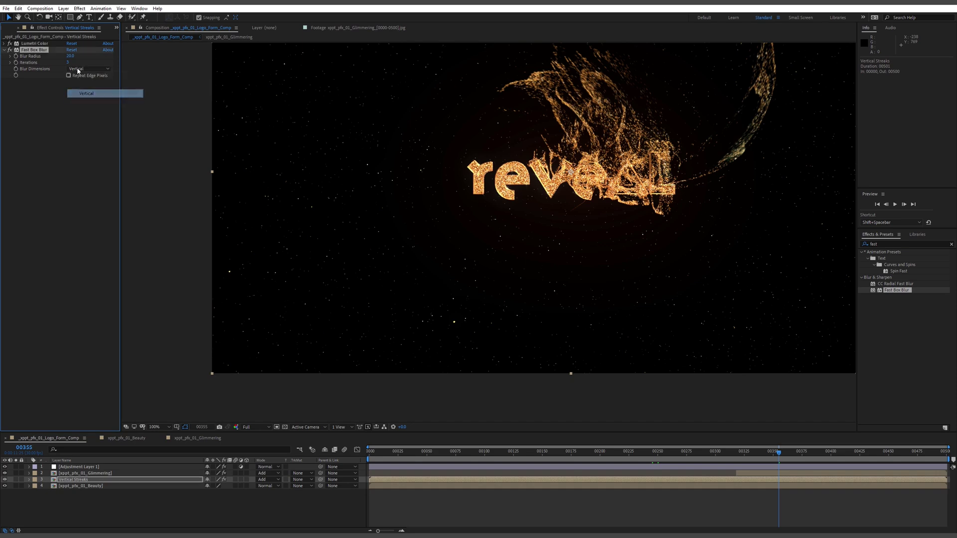
left_click(74, 56)
type("6")
key("Return")
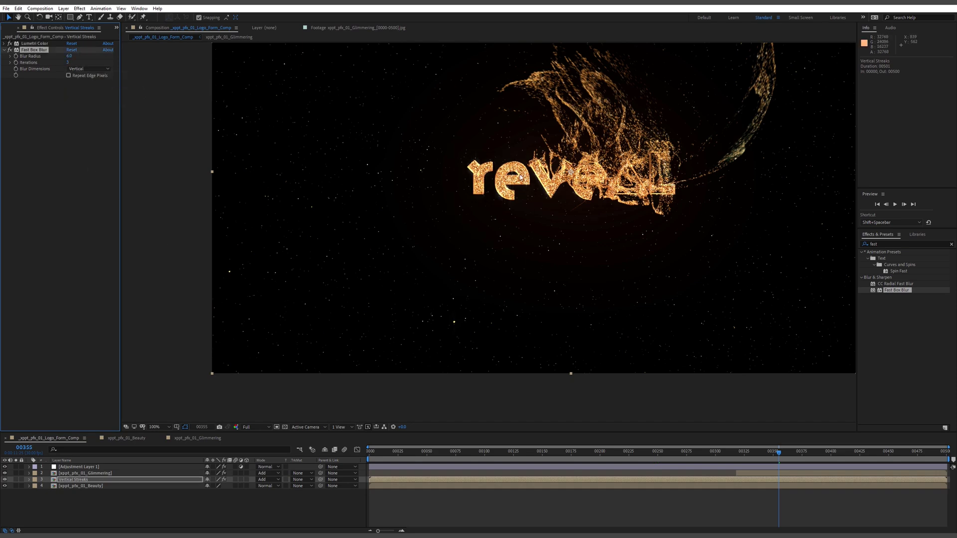
- Hide Adjustment Layer 1 and compare the logo lettering up close with Vertical Streaks shown and hidden
scroll(491, 239, "up", 3)
scroll(491, 239, "up", 1)
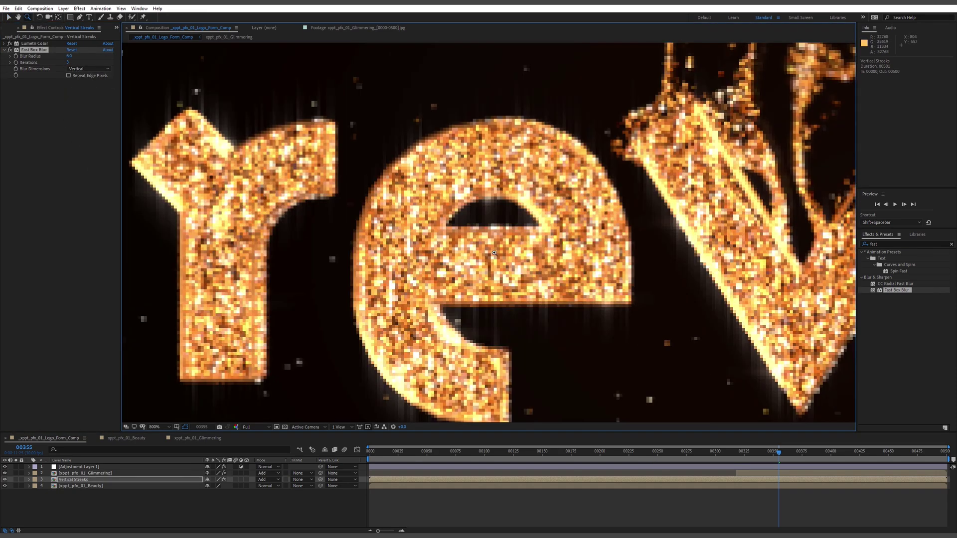
left_click(5, 467)
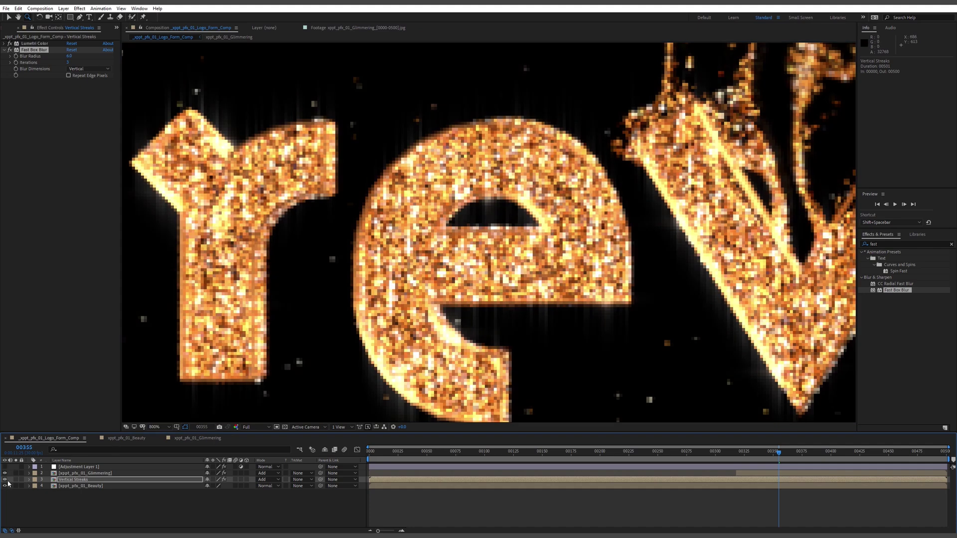
left_click(5, 480)
left_click(5, 480)
left_click(5, 480)
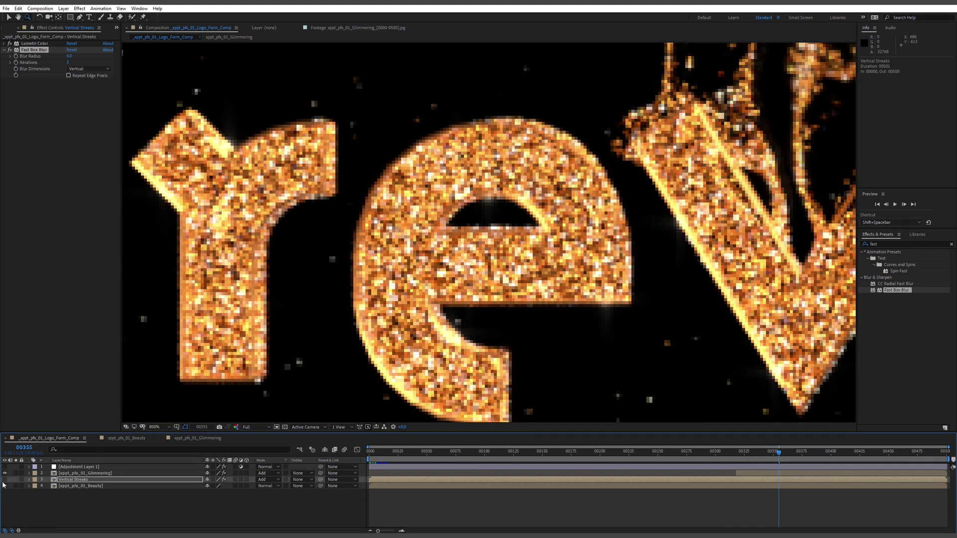
left_click(5, 479)
scroll(690, 269, "down", 4)
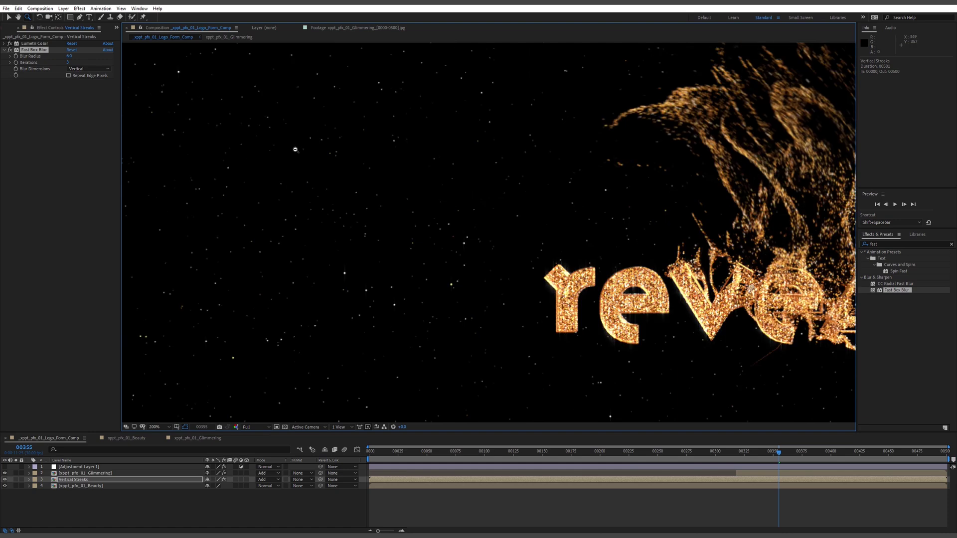
left_click_drag(691, 269, 476, 194)
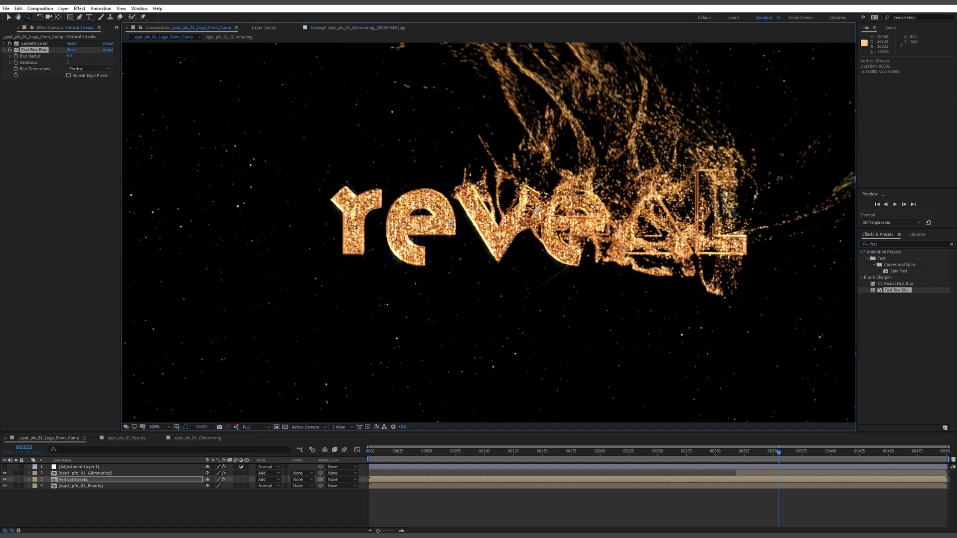
- Duplicate the Vertical Streaks layer and rename the copy Horizontal Streaks
key("ctrl+d")
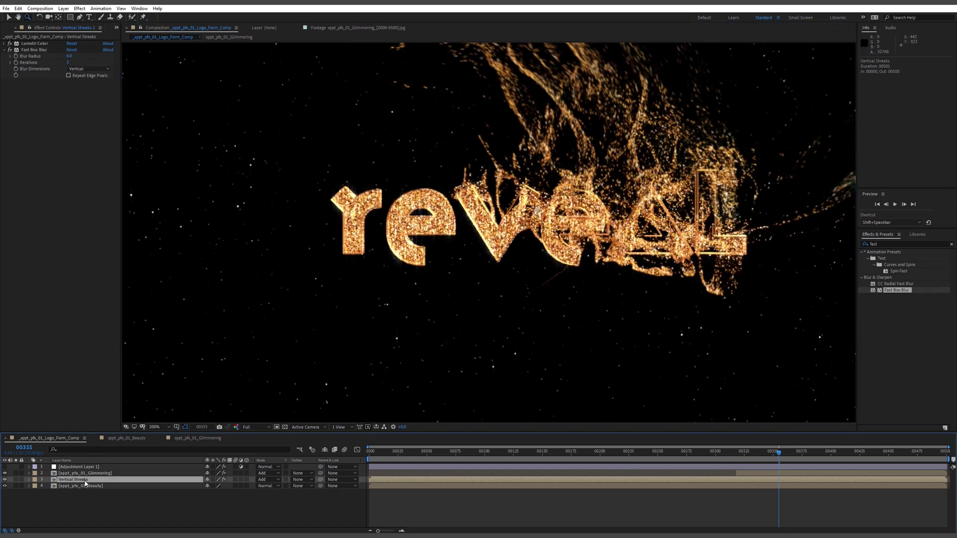
right_click(97, 478)
left_click(106, 475)
left_click_drag(76, 480, 47, 491)
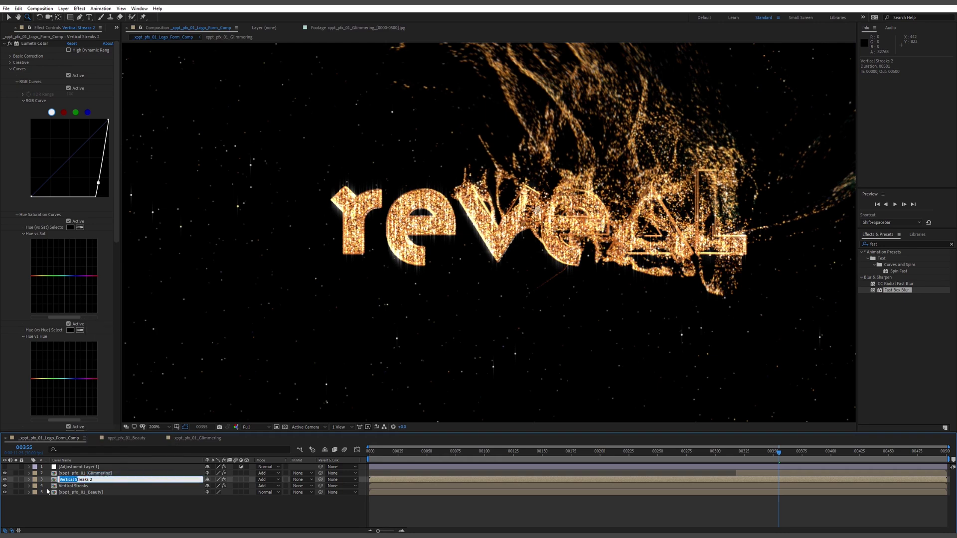
type("Horizontal S")
key("Return")
left_click(70, 479)
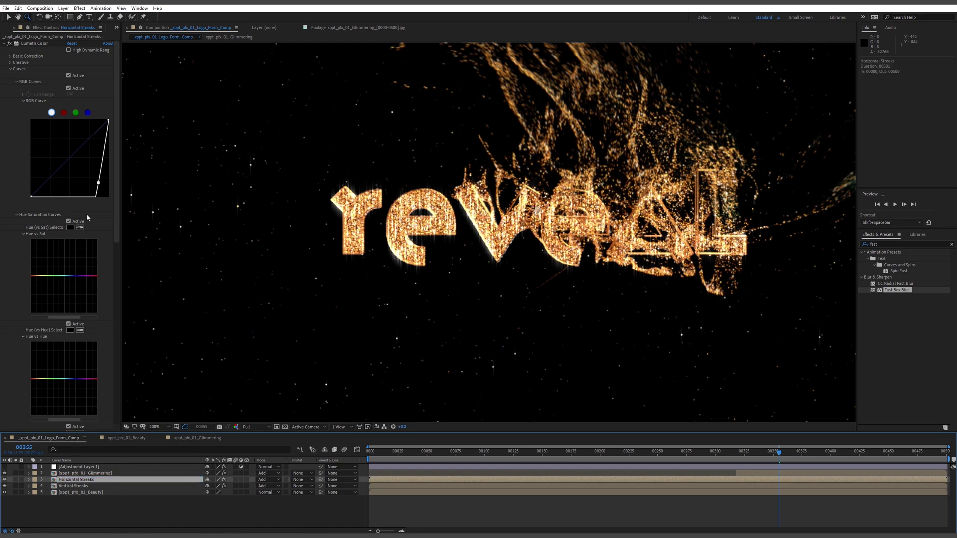
- Set the Fast Box Blur dimensions on Horizontal Streaks to Horizontal and inspect the streaks around the lettering
left_click(4, 43)
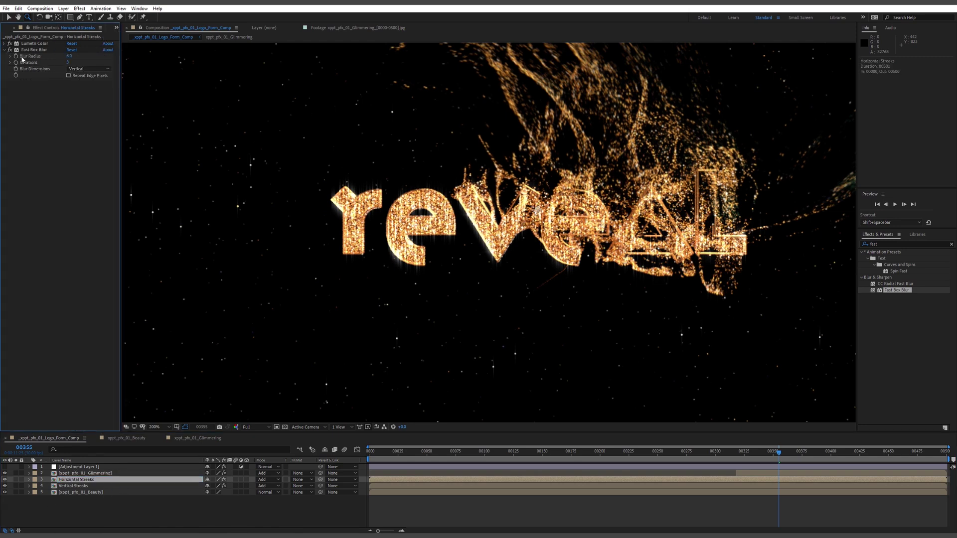
left_click(88, 68)
left_click(84, 84)
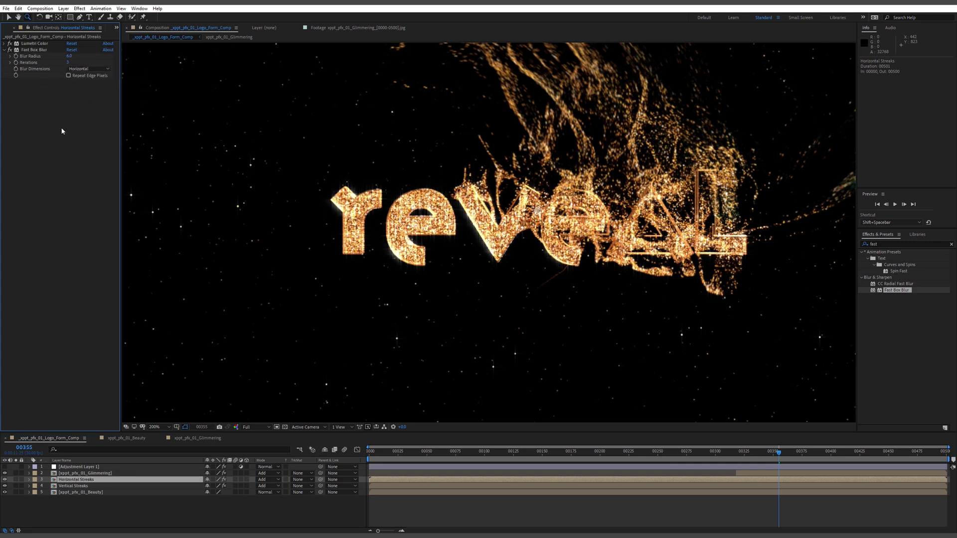
left_click(481, 244)
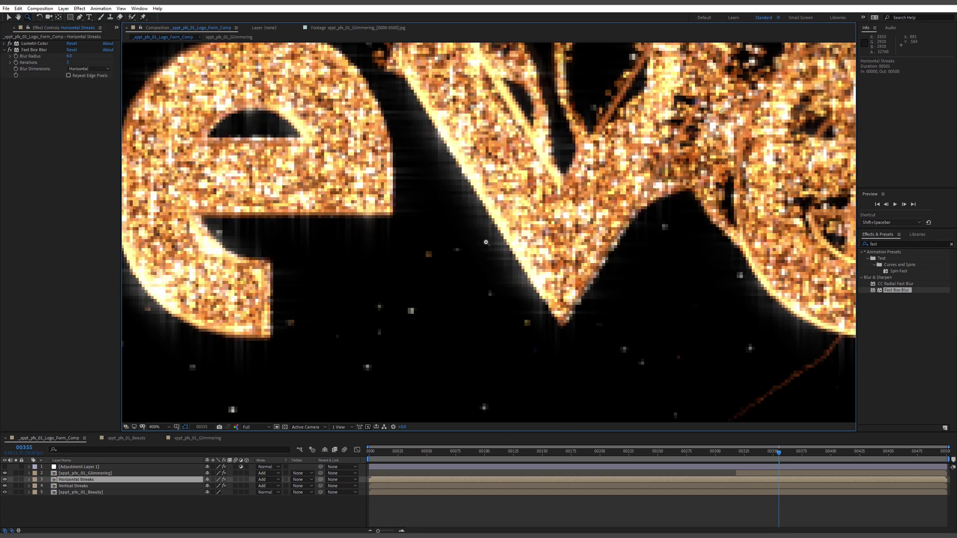
left_click(484, 243, "alt")
left_click_drag(567, 219, 527, 226)
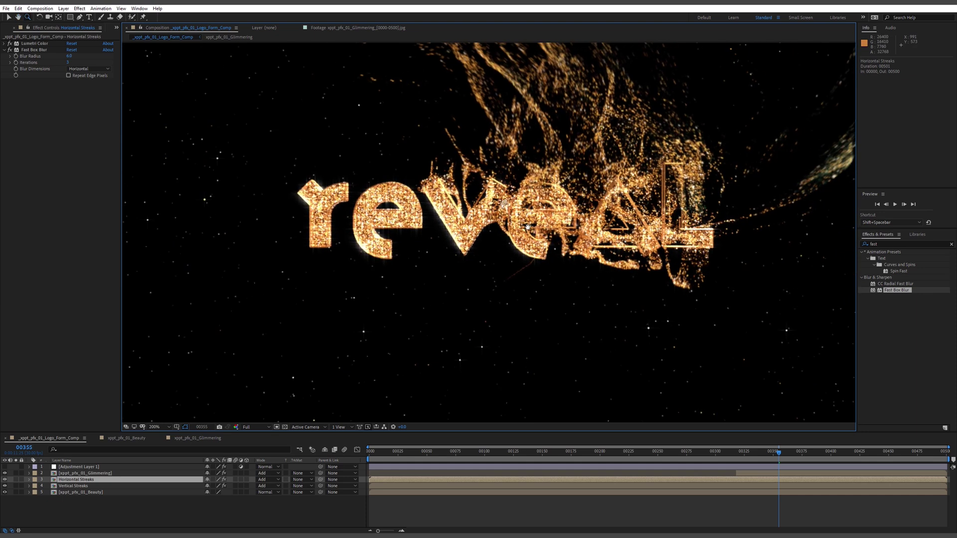
- Set the Fast Box Blur radius on the Horizontal Streaks layer to 8
key("e")
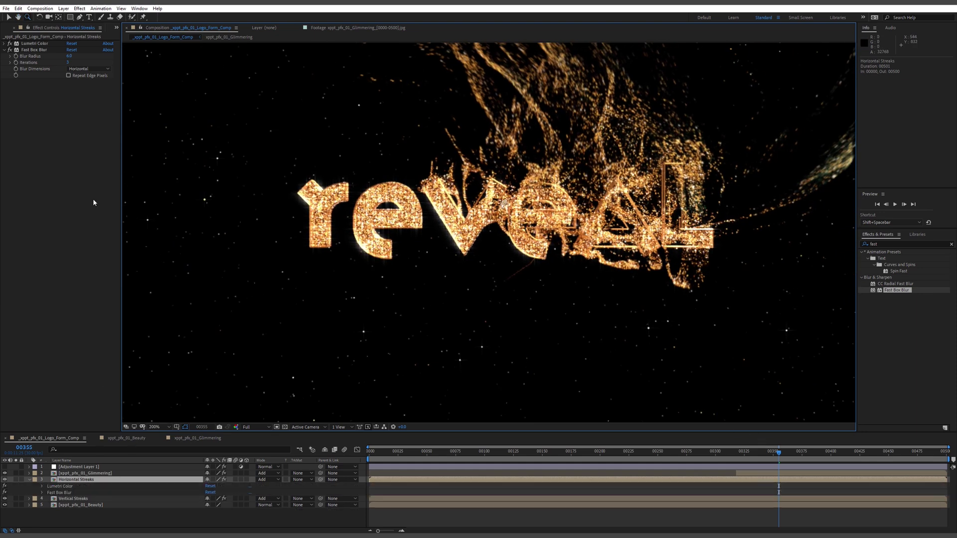
left_click(70, 56)
type("8")
key("Return")
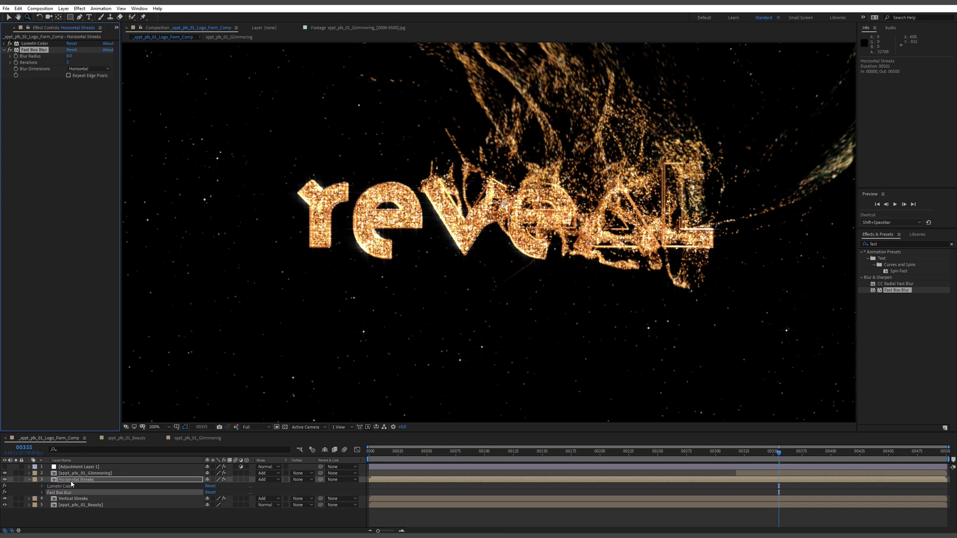
- Lower the opacity of the Horizontal Streaks layer
key("t")
left_click_drag(210, 487, 209, 495)
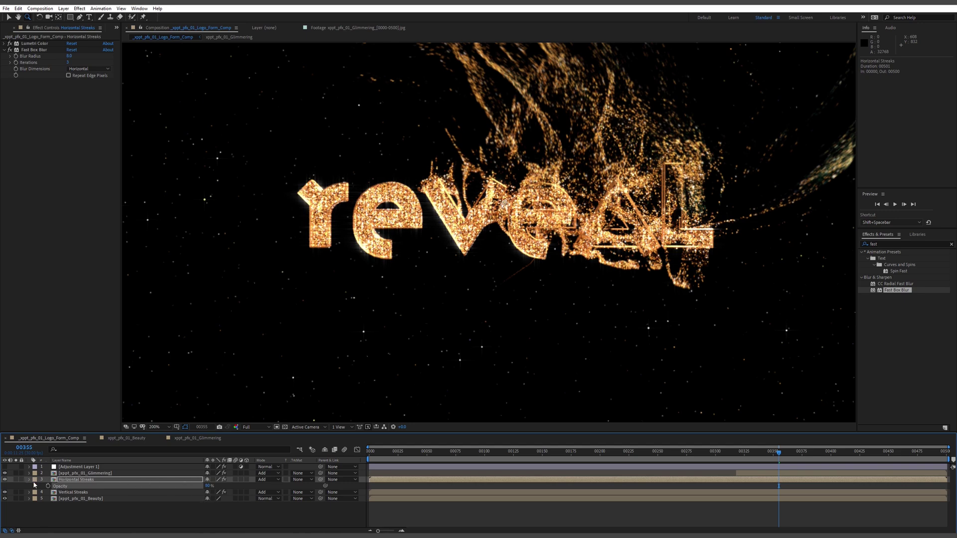
key("t")
- Check the streaks at several points of the animation and examine the bright particle at frame 203 up close
left_click(538, 225, "alt")
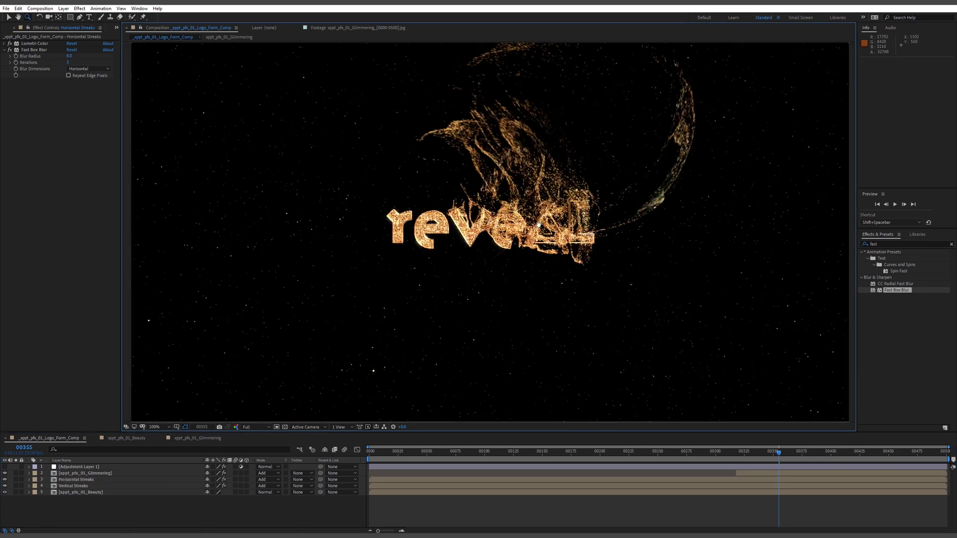
left_click_drag(779, 452, 388, 470)
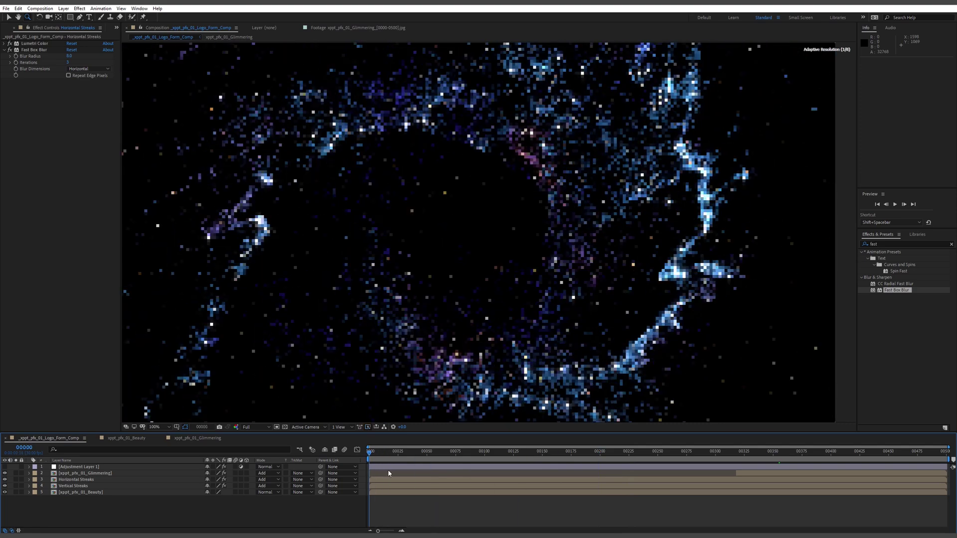
left_click(490, 452)
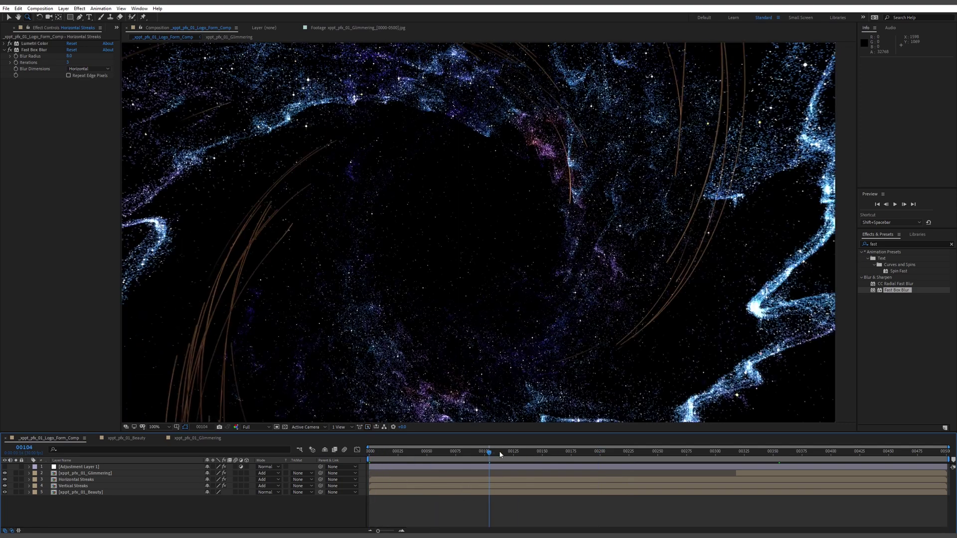
key("space")
left_click(604, 453)
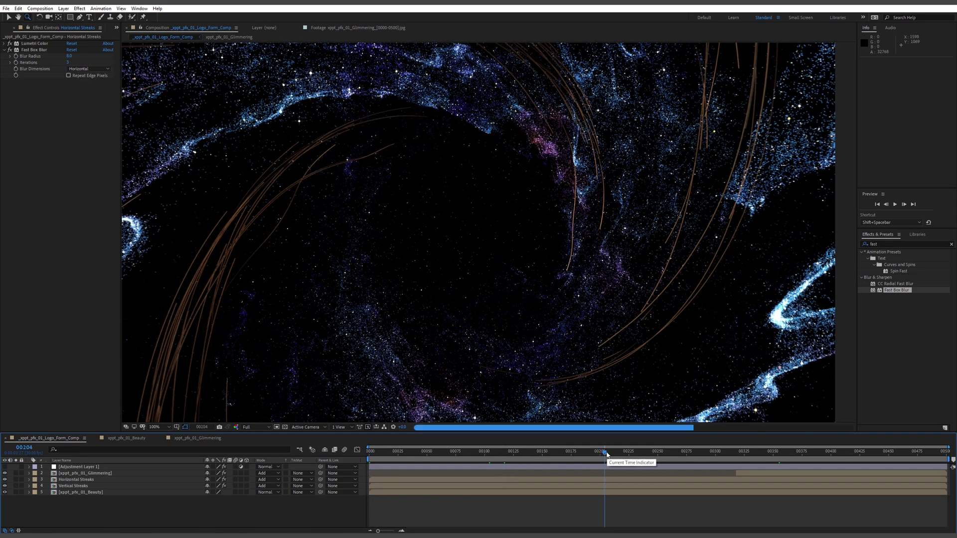
key("Page_Up")
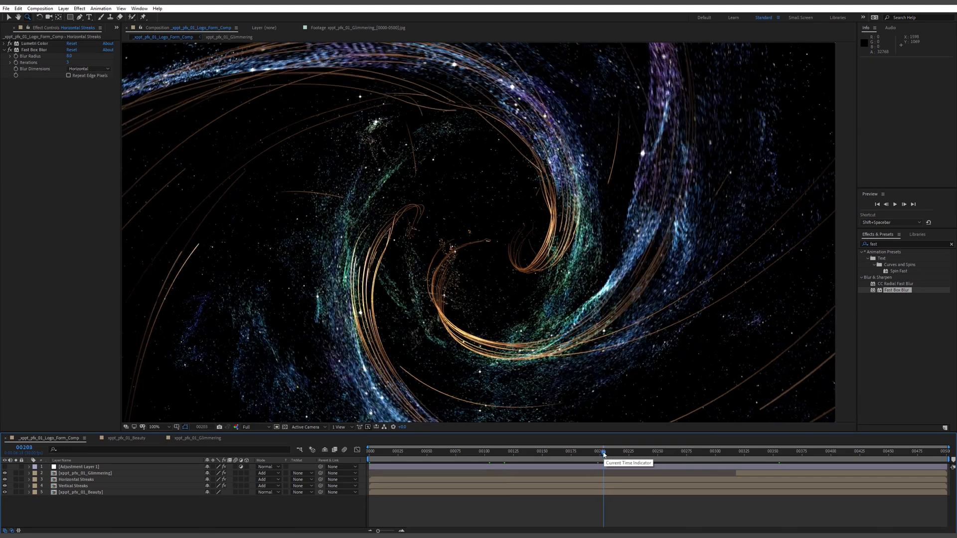
left_click(647, 150)
left_click(470, 241)
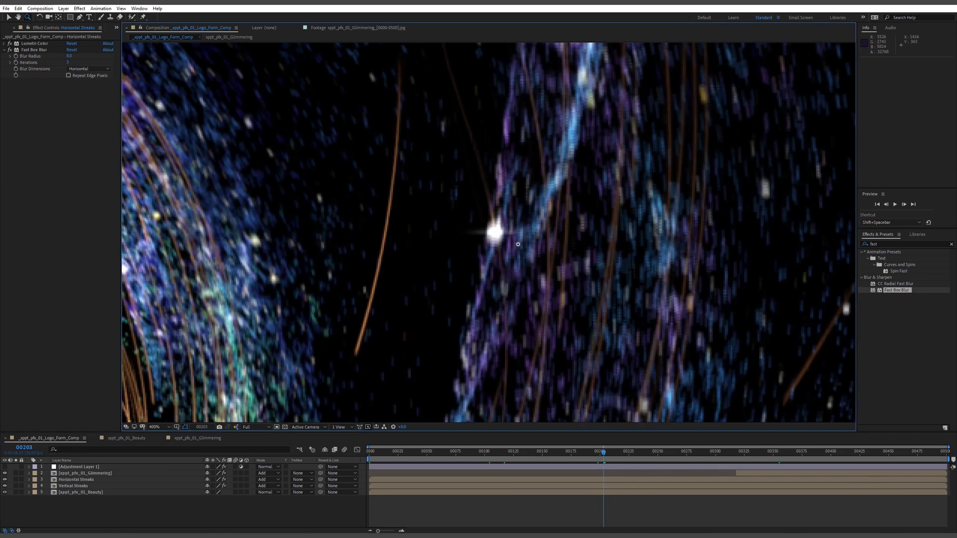
left_click(493, 229)
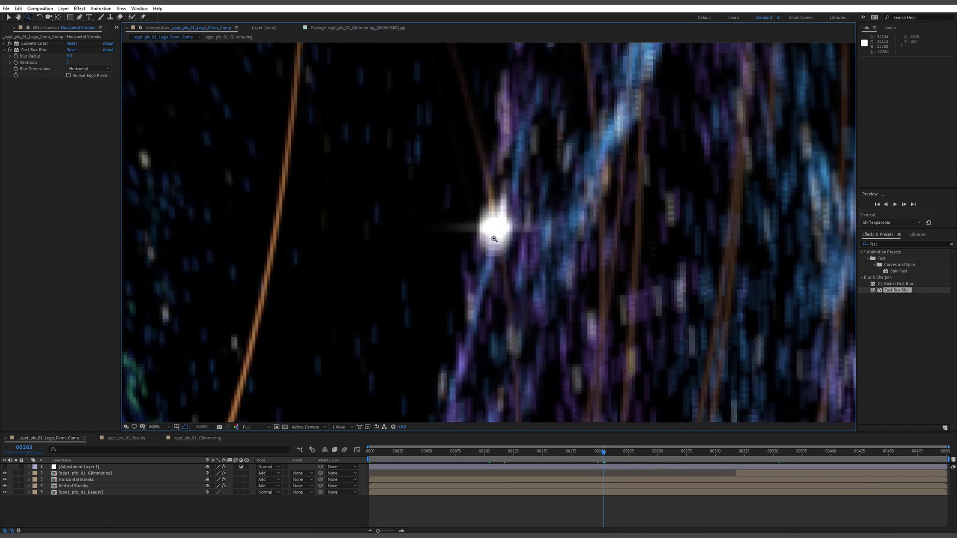
- Try another Fast Box Blur radius on Vertical Streaks, undo it and reveal the layer's opacity
left_click(89, 486)
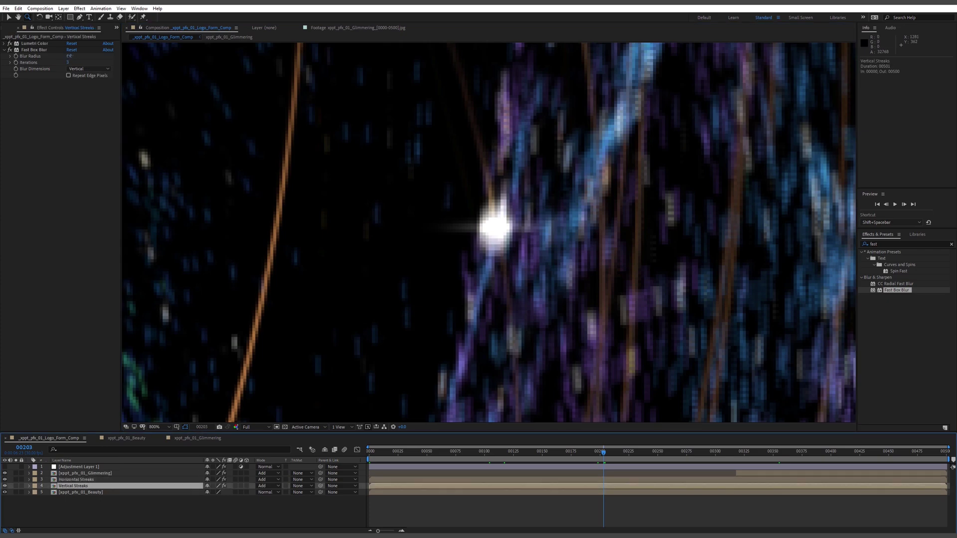
left_click_drag(69, 56, 71, 58)
key("t")
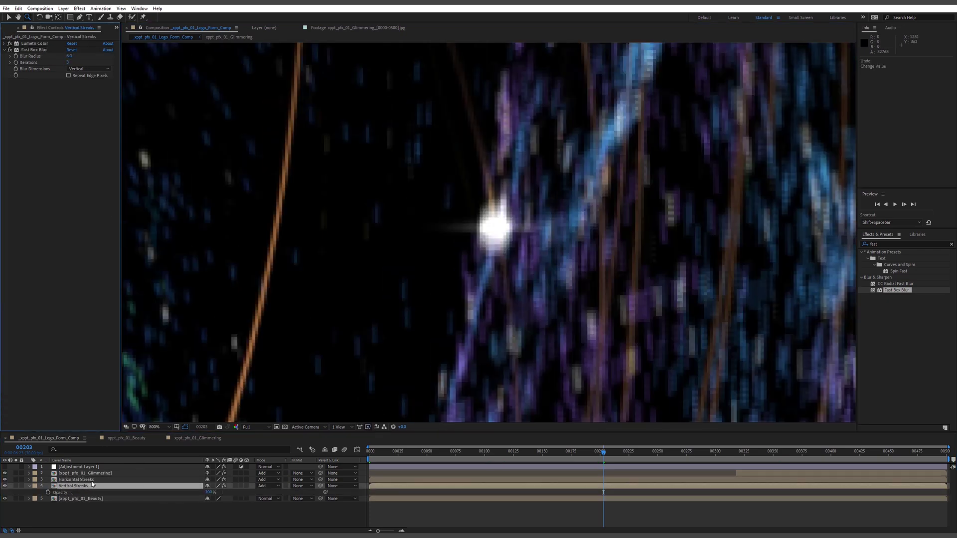
- Set the opacity of the Horizontal Streaks layer to 100%
left_click(92, 480)
key("t")
left_click_drag(208, 486, 261, 491)
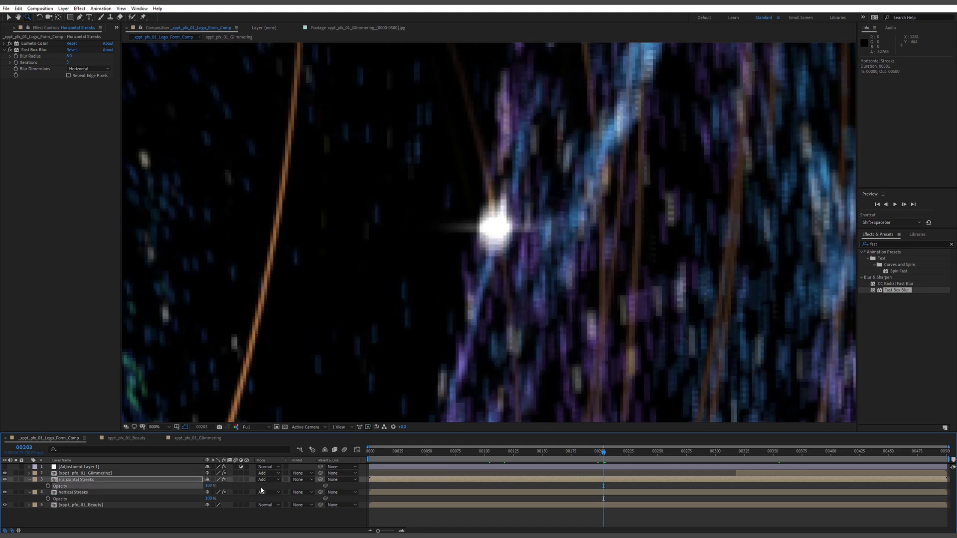
- Try a different blur radius on the Vertical Streaks layer and undo the change
left_click(88, 493)
left_click_drag(70, 57, 75, 57)
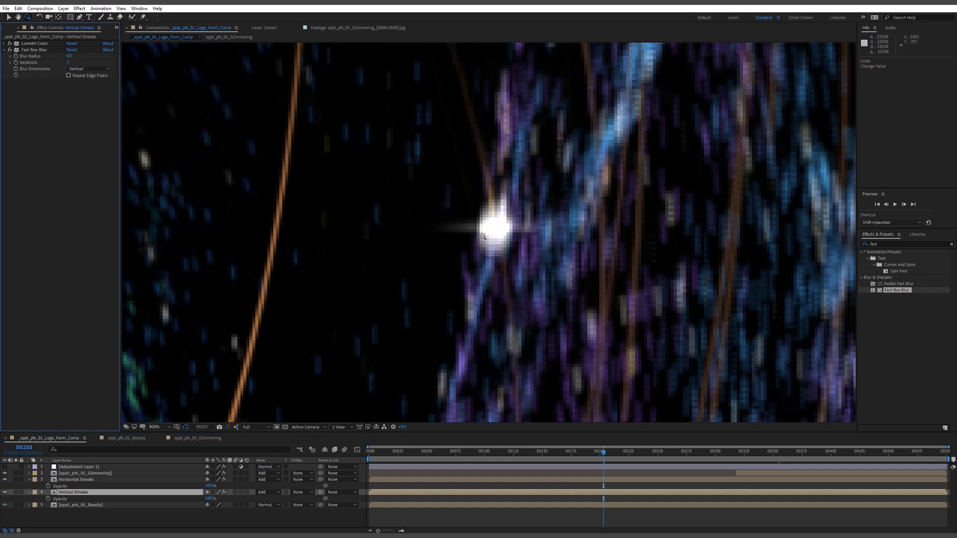
- Inspect the streaks across the spiral at frame 203 both up close and with the whole frame in view
scroll(490, 198, "down", 6)
scroll(472, 243, "left", 4)
scroll(473, 243, "down", 2)
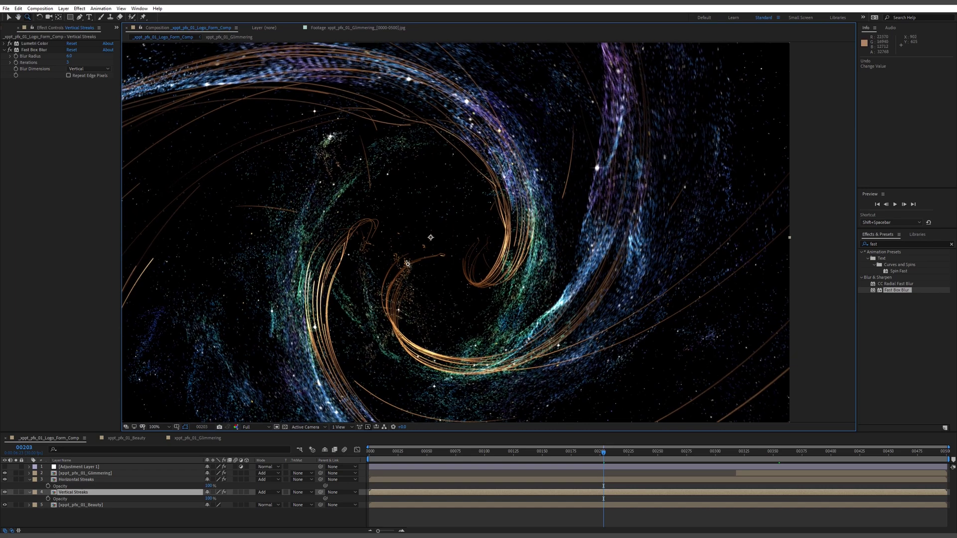
scroll(459, 275, "up", 6)
scroll(485, 247, "down", 5)
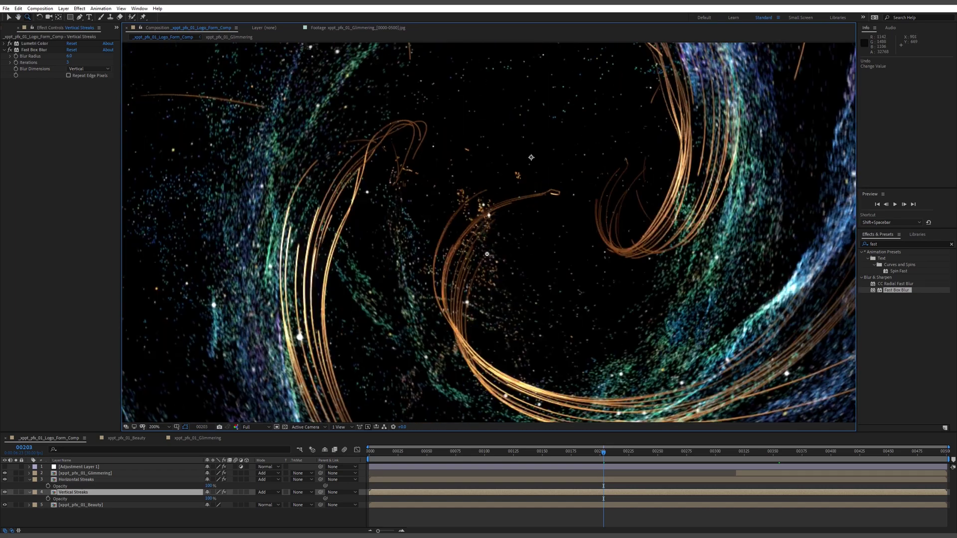
scroll(519, 269, "up", 2)
scroll(554, 198, "down", 3)
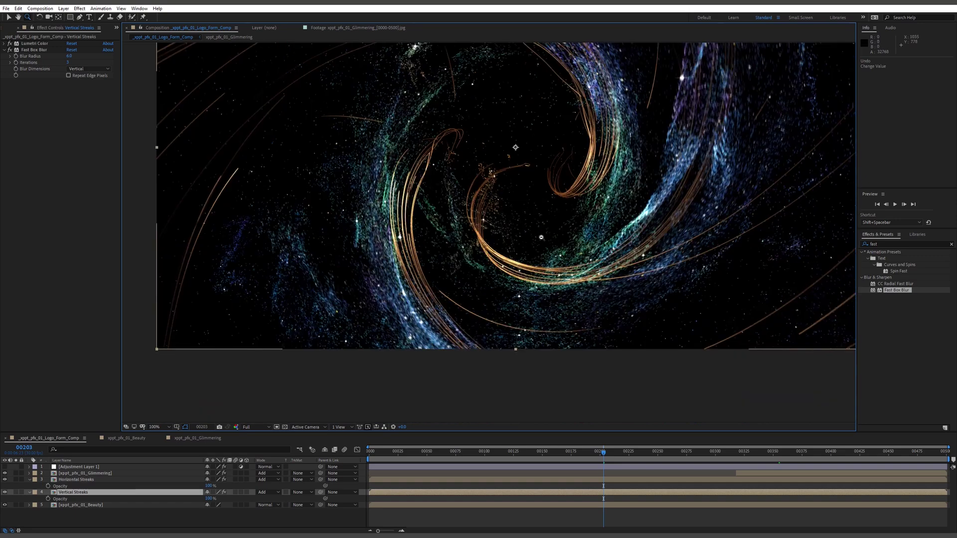
scroll(557, 234, "up", 2)
left_click_drag(557, 234, 597, 240)
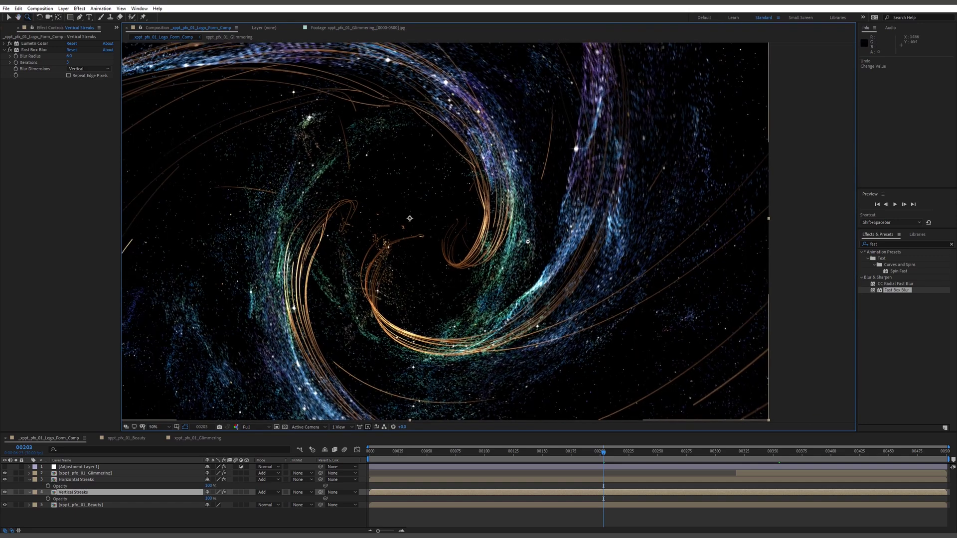
scroll(448, 225, "down", 2)
key("shift+slash")
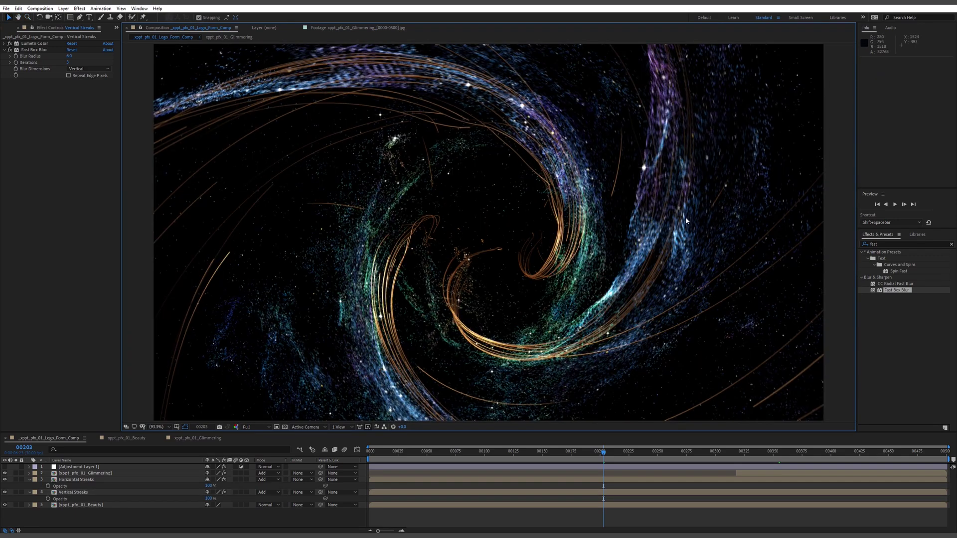
- Preview the full composition and scrub through the animation from the particle spiral to the finished logo
key("space")
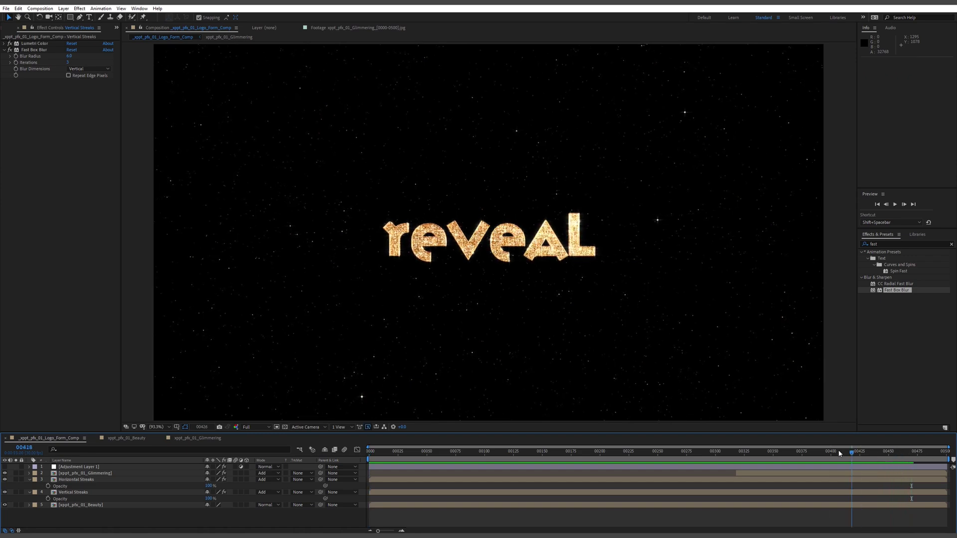
left_click(738, 451)
key("space")
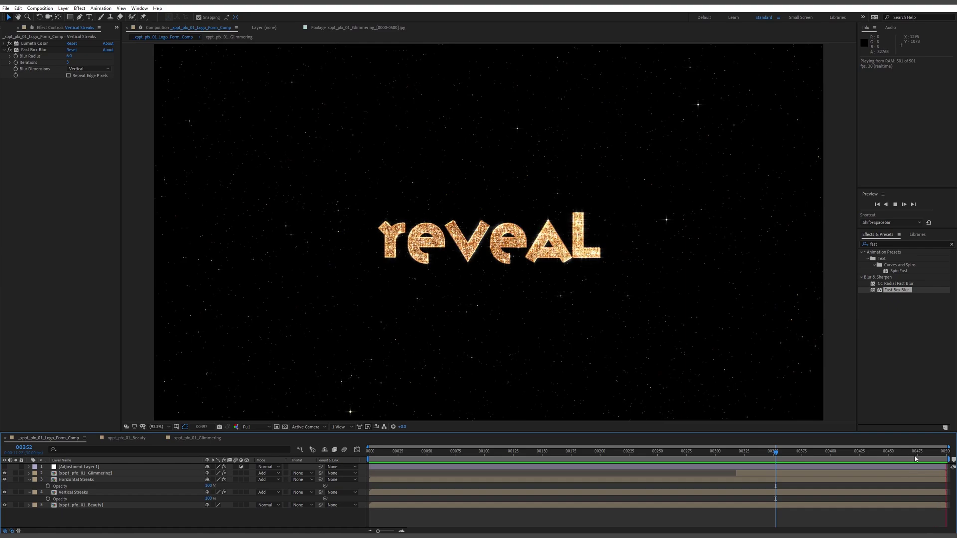
left_click(623, 454)
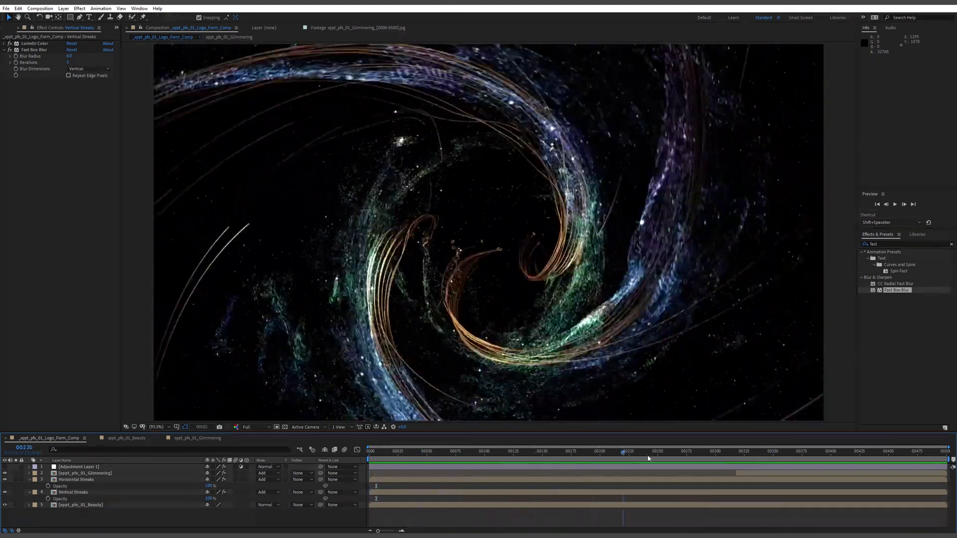
left_click_drag(648, 458, 844, 461)
mouse_move(928, 466)
left_mouse_down()
mouse_move(369, 454)
mouse_move(890, 471)
mouse_move(379, 469)
mouse_move(361, 452)
left_mouse_up()
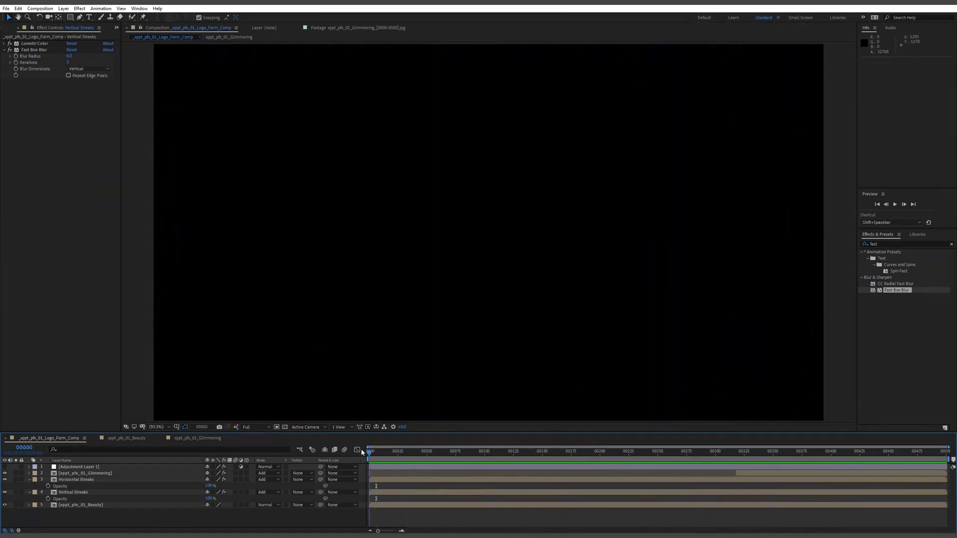
left_click_drag(474, 457, 740, 460)
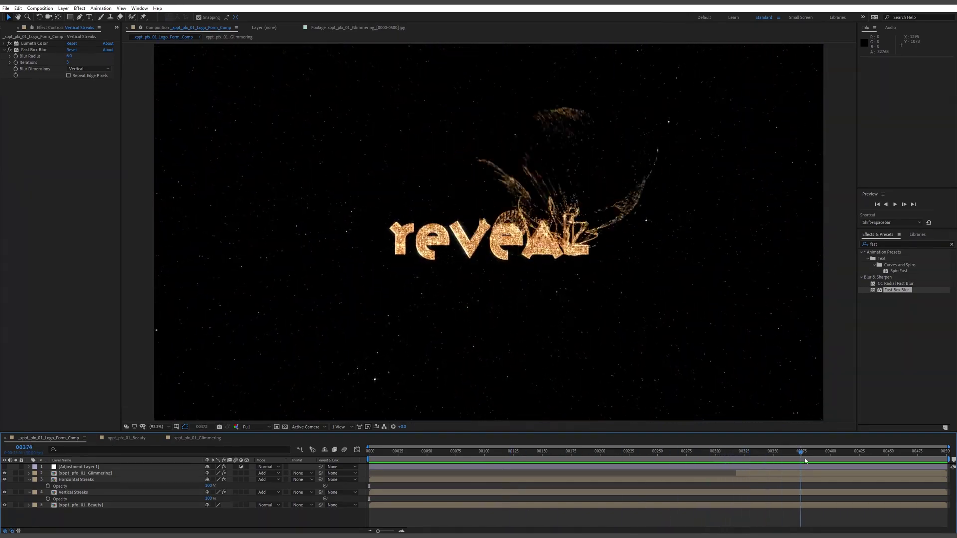